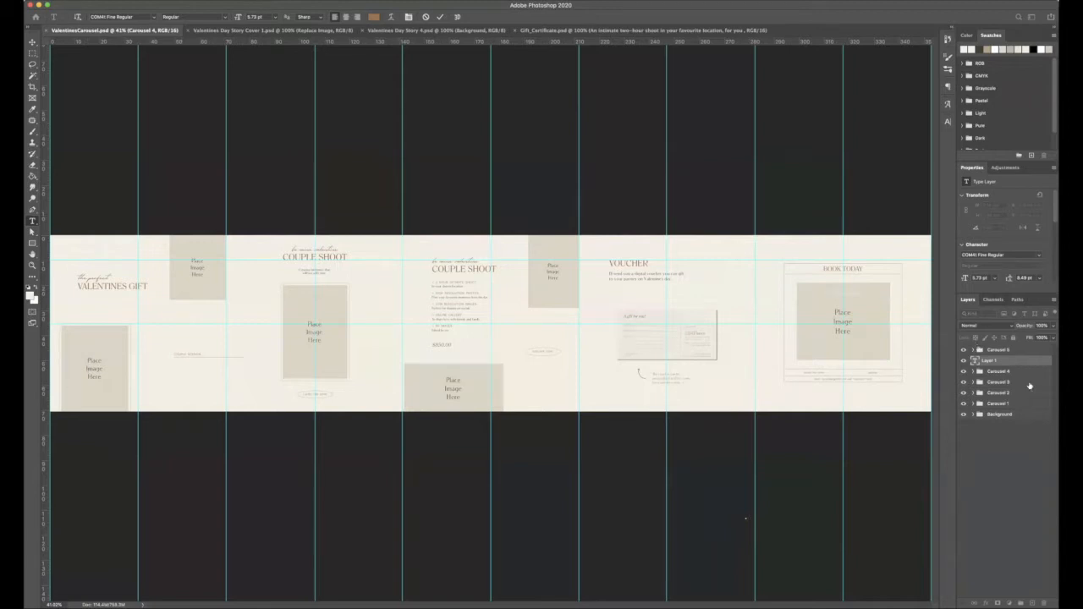
Step: Open the Background Colour smart object and change its solid fill to a warm brown, RGB 164, 117, 83
click(973, 415)
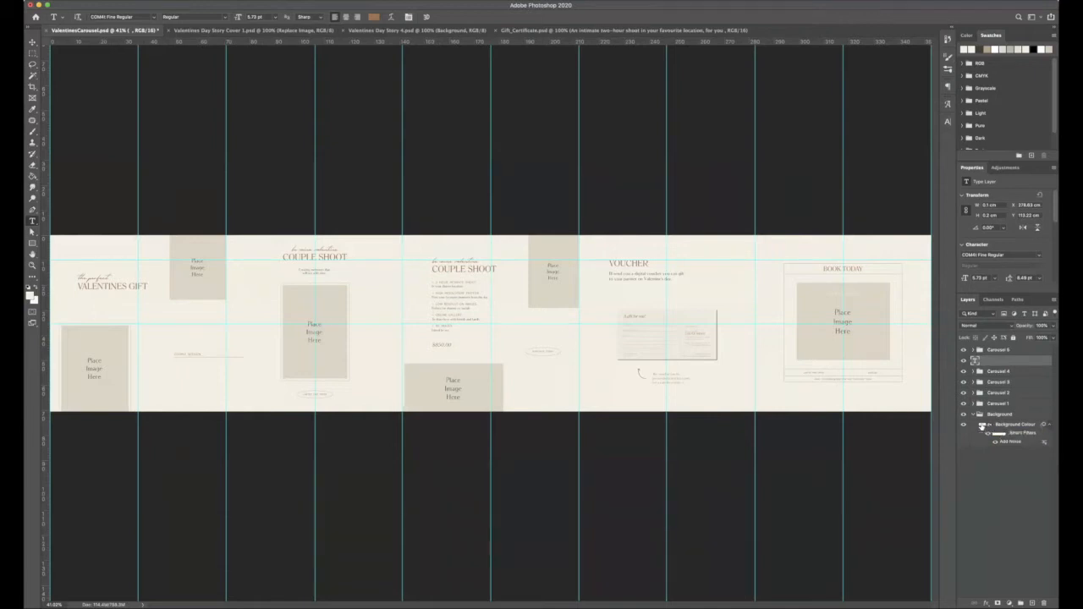
double_click(986, 426)
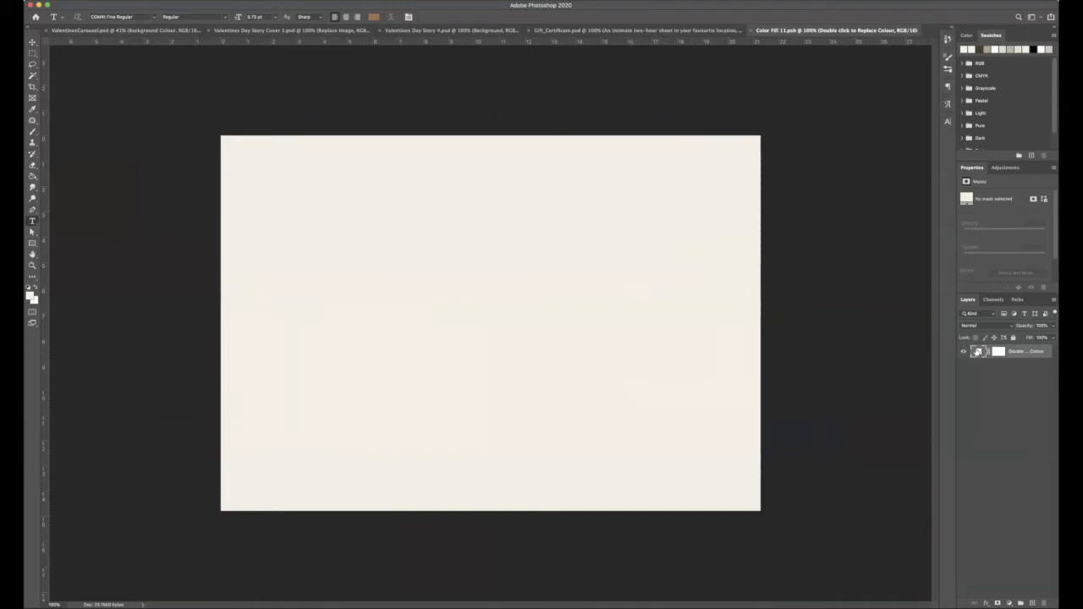
double_click(979, 351)
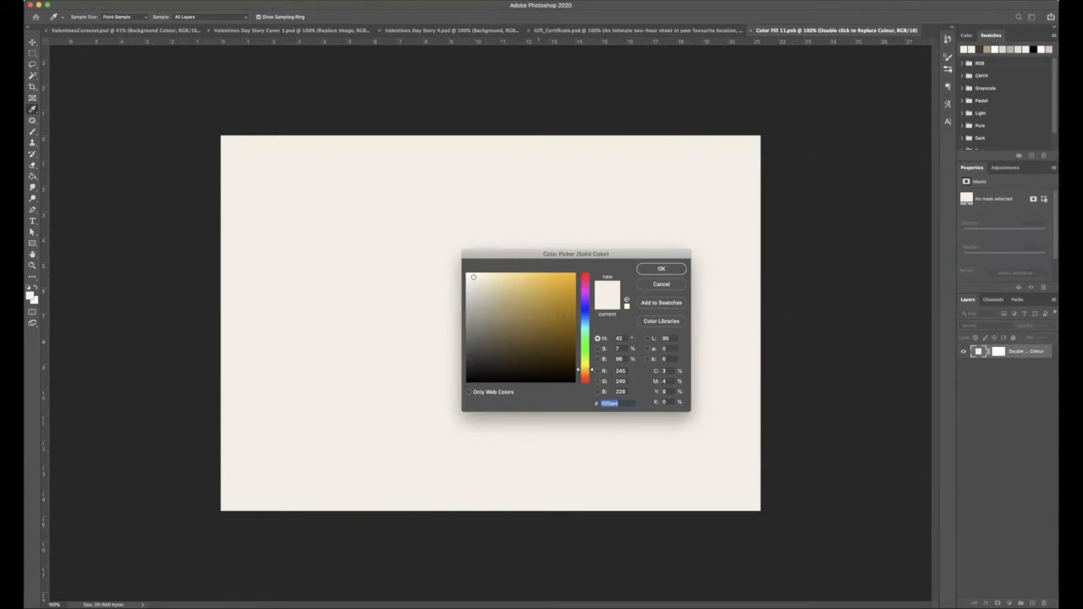
mouse_move(559, 312)
mouse_down()
mouse_move(571, 329)
mouse_move(561, 358)
mouse_move(573, 353)
mouse_move(516, 369)
mouse_move(513, 300)
mouse_up()
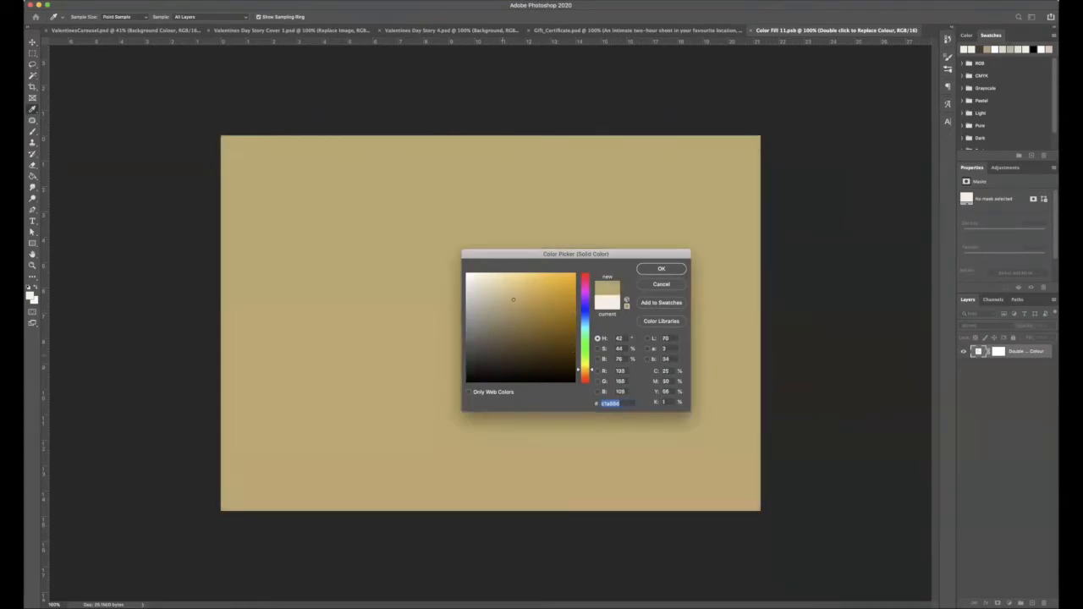
drag(592, 371, 592, 377)
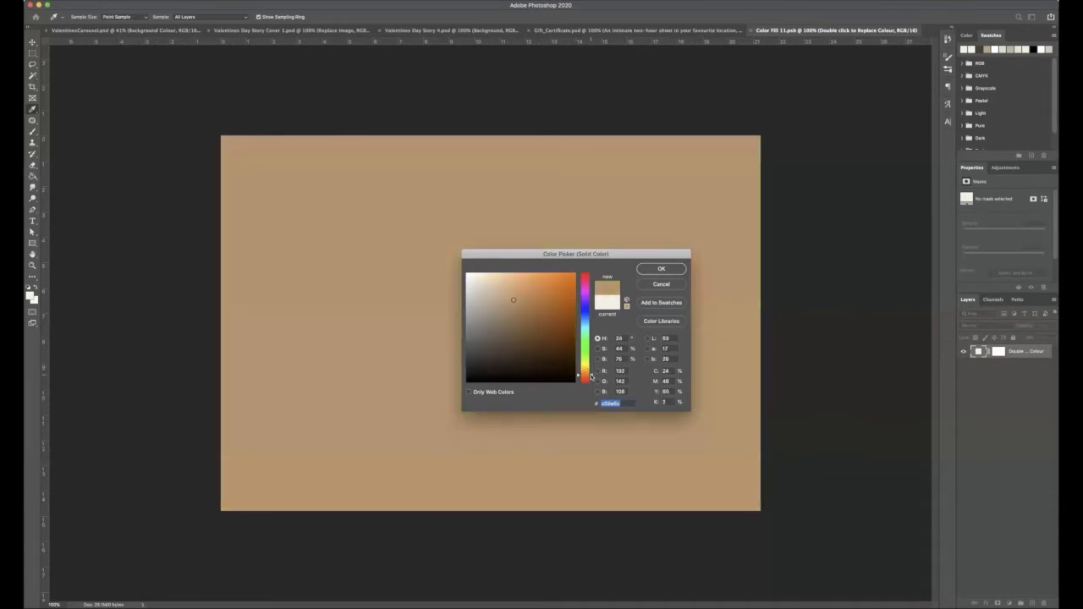
click(519, 311)
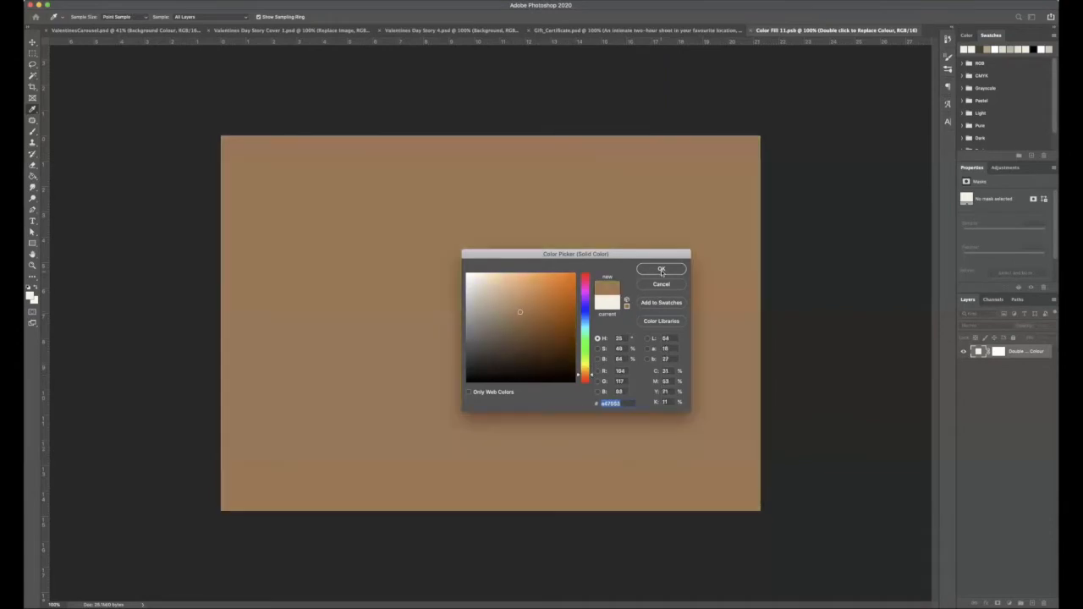
click(662, 269)
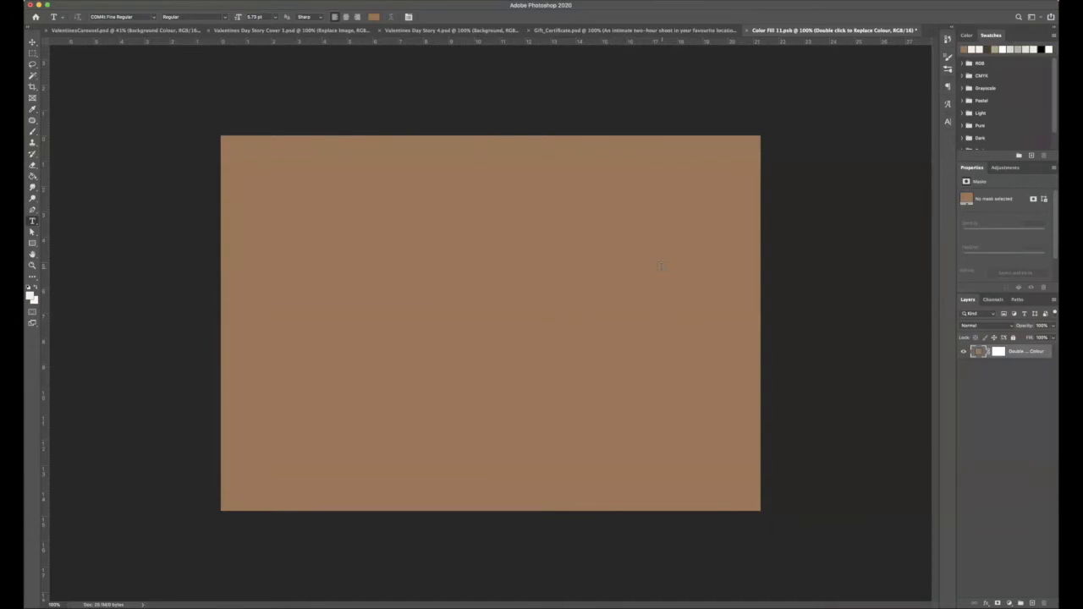
Step: Save the recoloured background smart object and return to ValentinesCarousel.psd
click(93, 1)
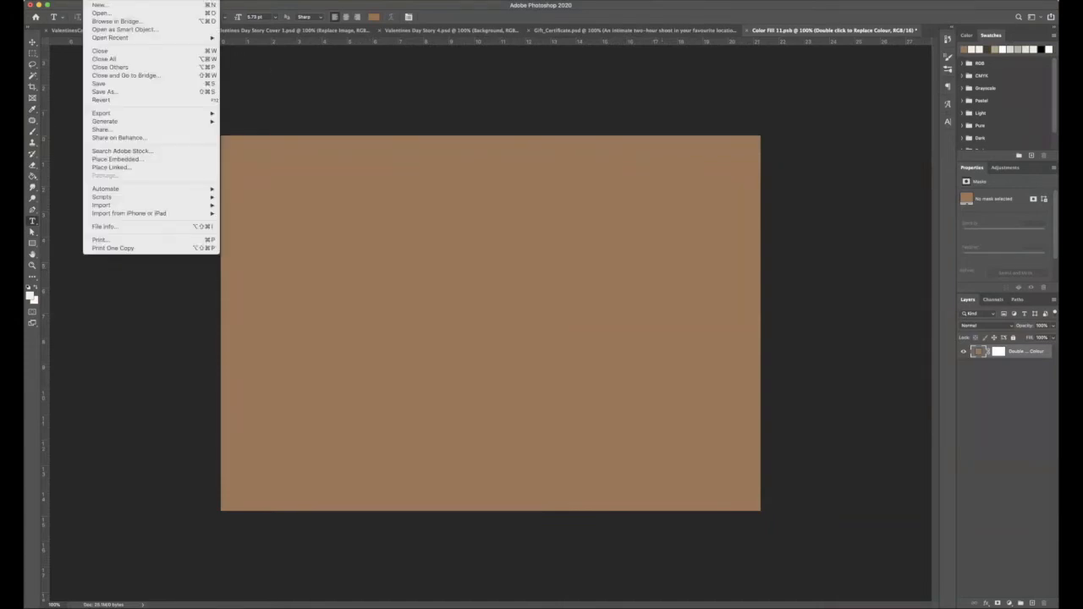
click(95, 84)
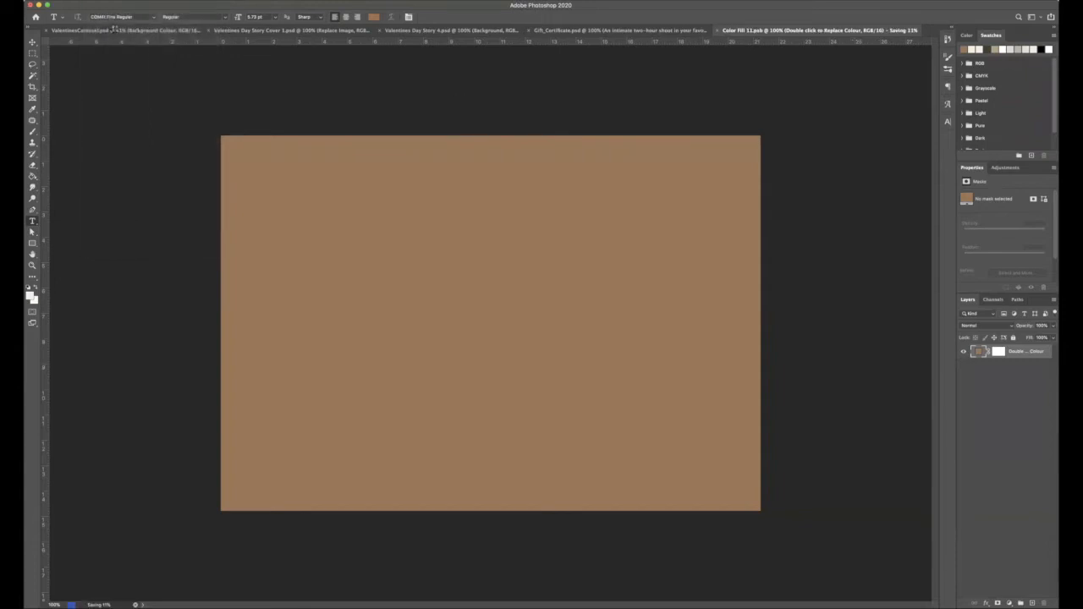
click(116, 29)
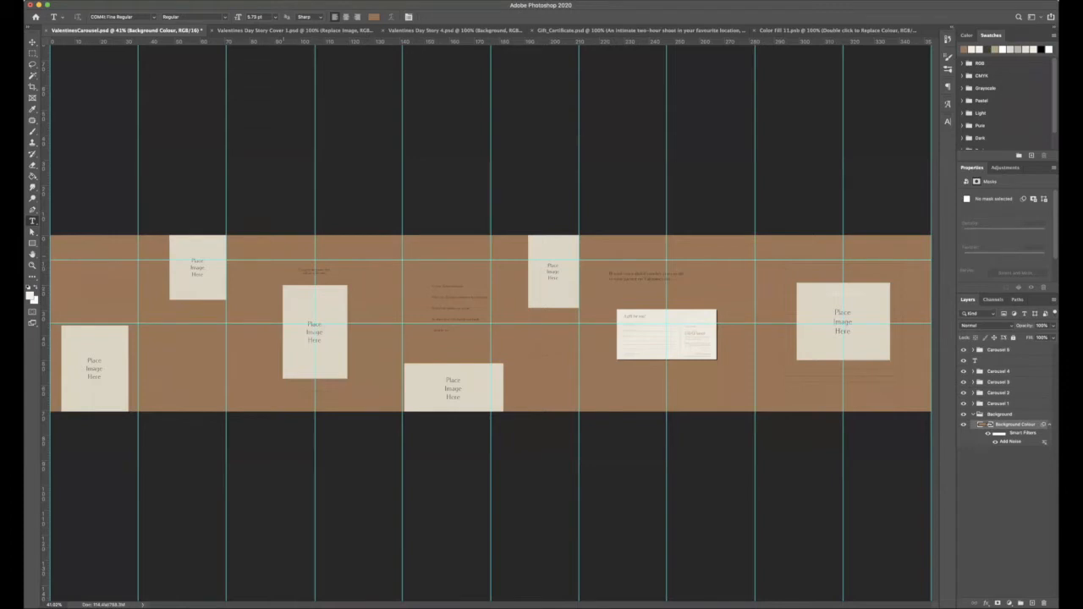
Step: Select the wording of the "the perfect" and "VALENTINES GIFT" text layers in Carousel 1, leaving both unedited
click(299, 185)
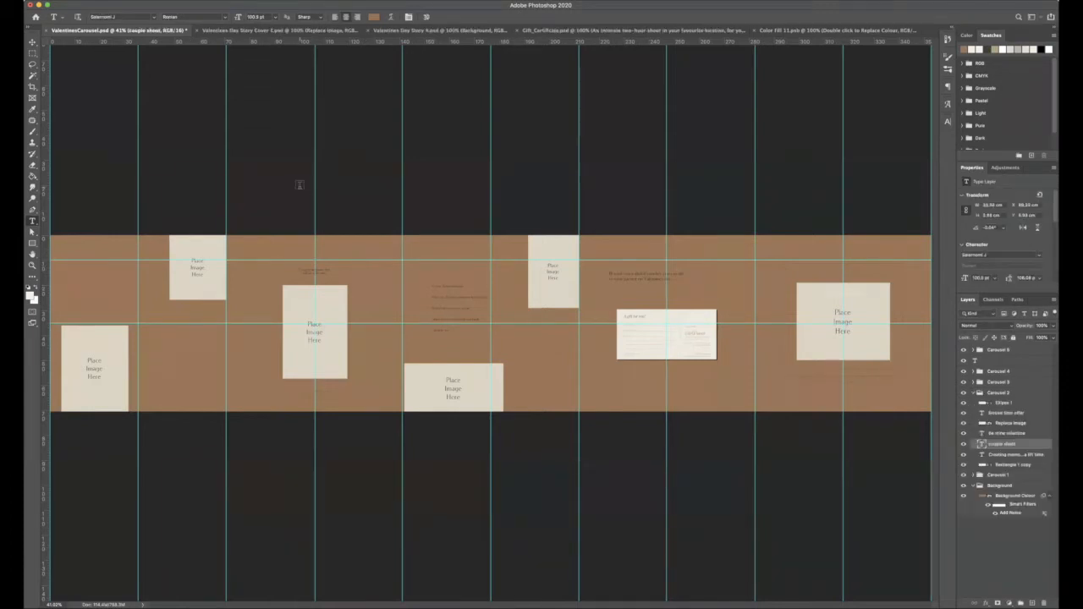
drag(91, 288, 297, 242)
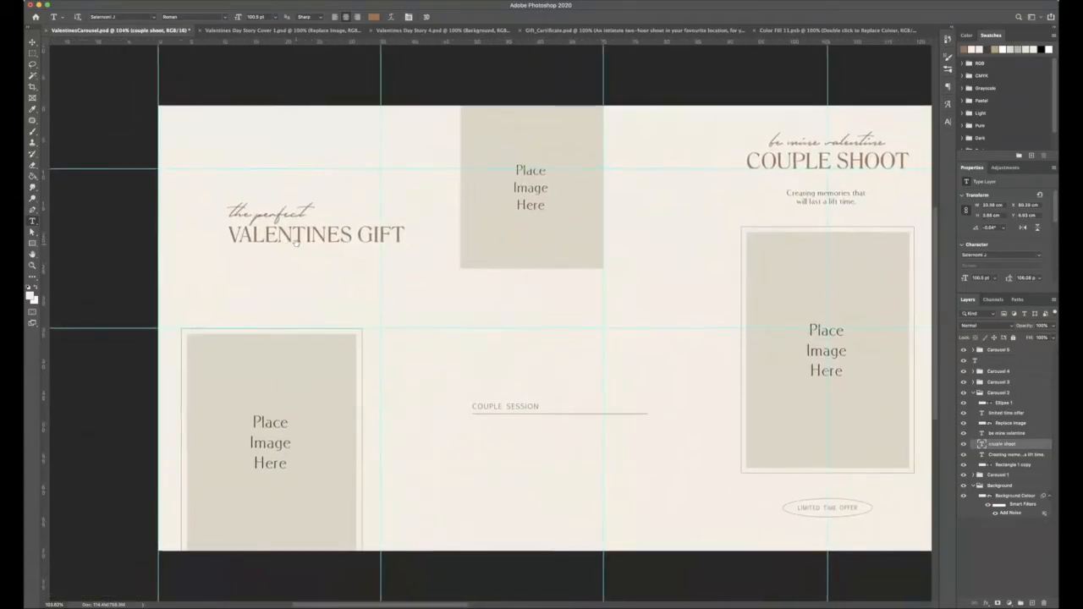
click(973, 486)
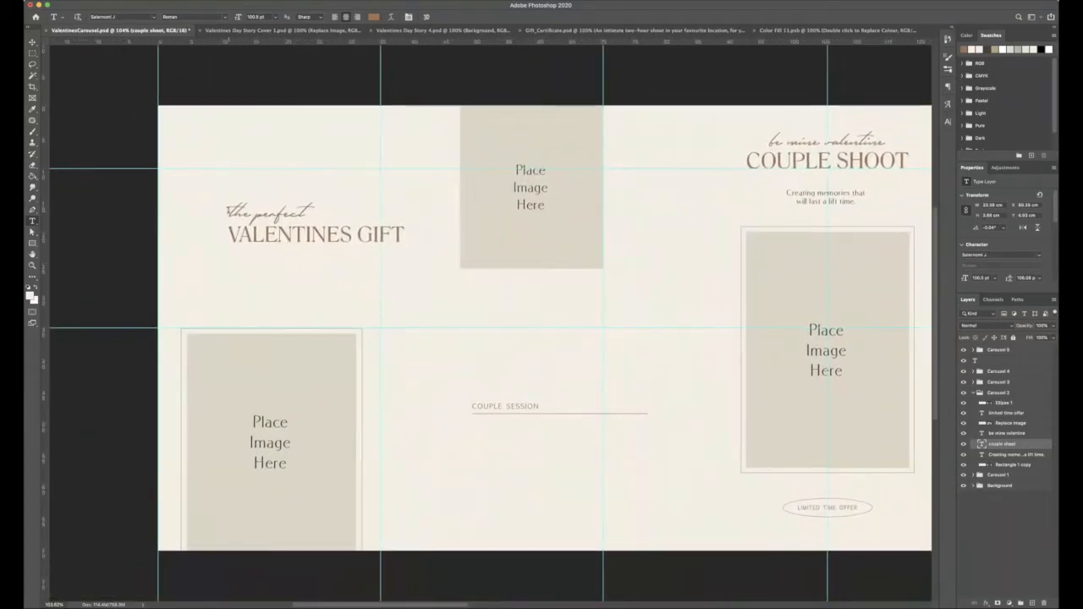
triple_click(311, 213)
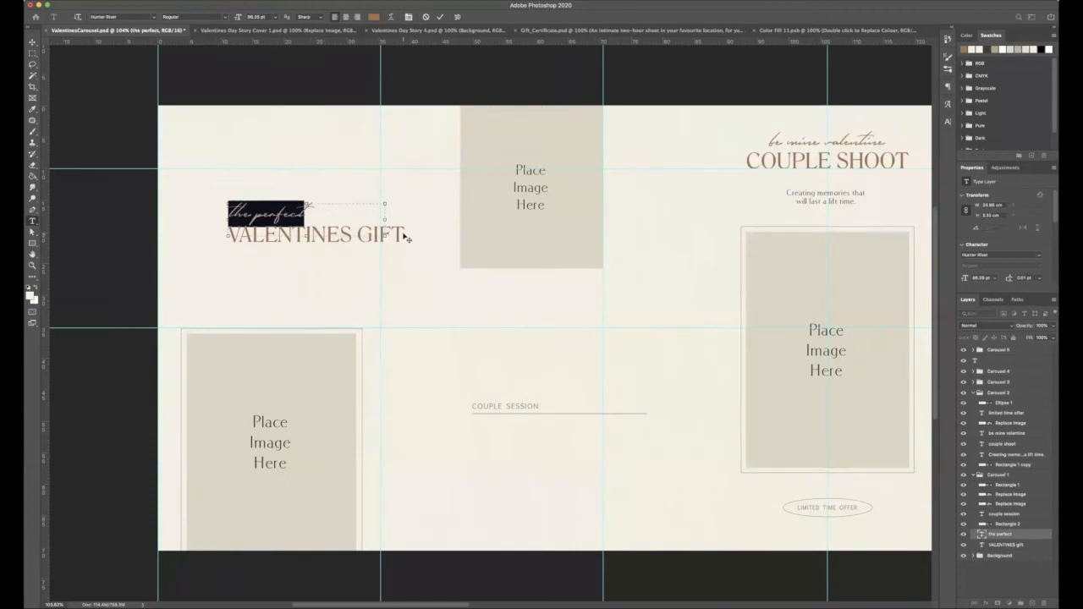
triple_click(219, 230)
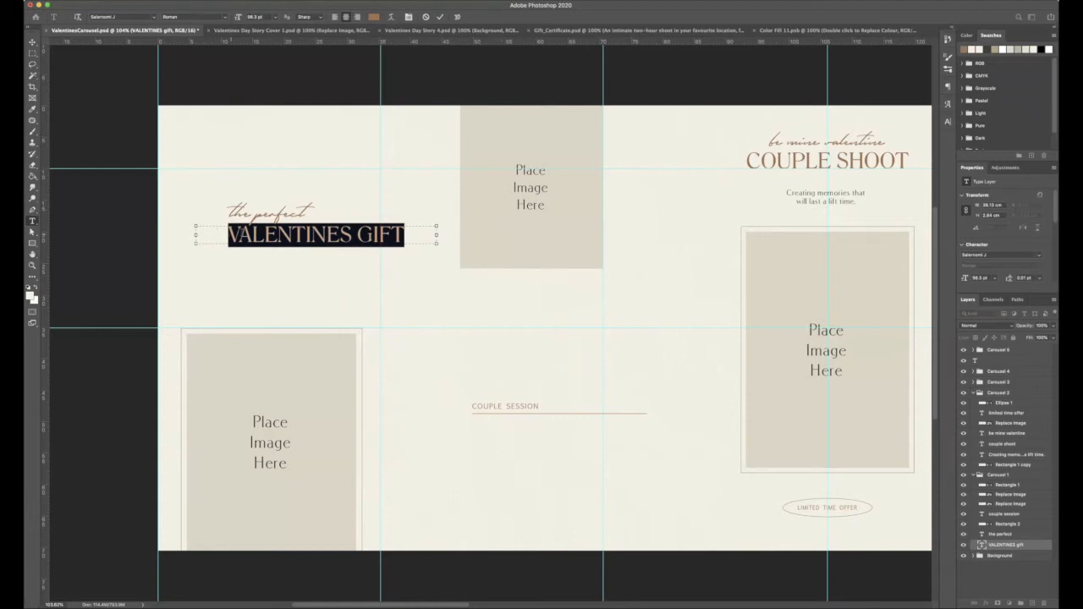
key(Escape)
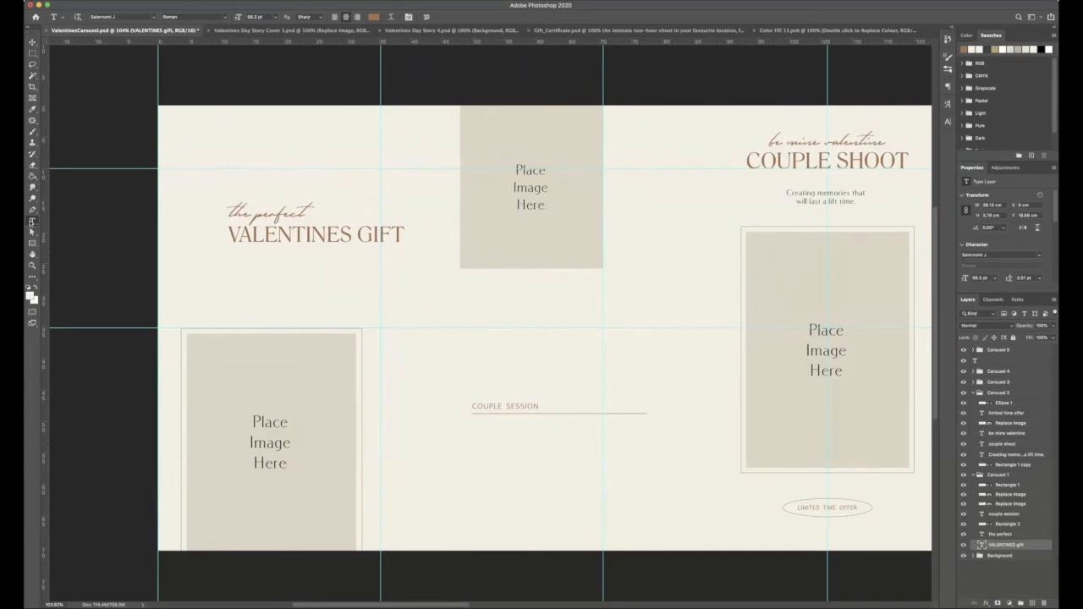
Step: Bring up the text colour options for the "VALENTINES GIFT" heading and exit without applying a colour
drag(226, 231, 416, 228)
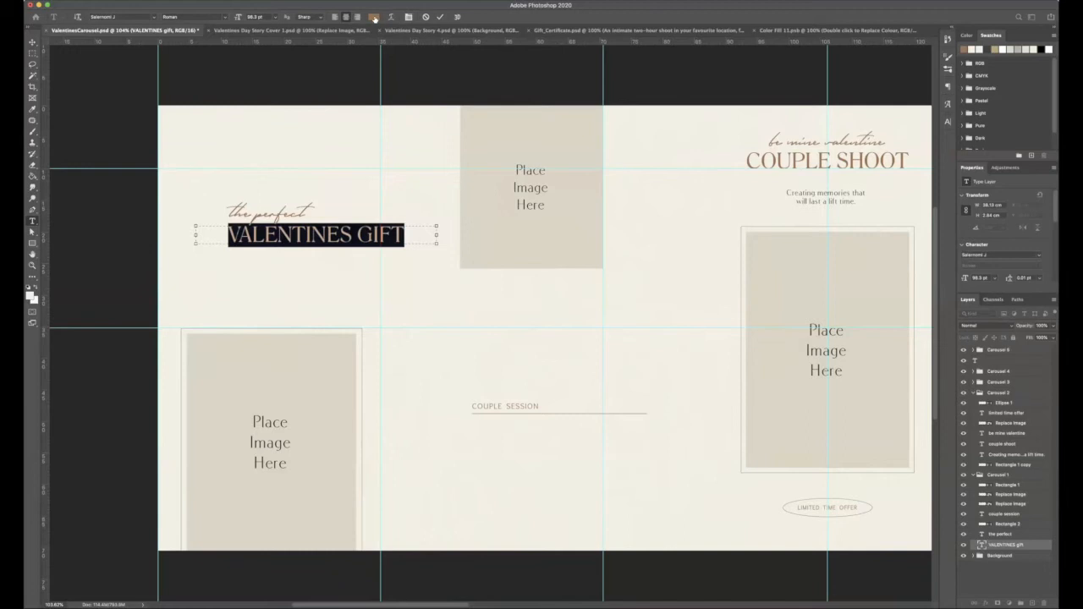
click(374, 17)
click(663, 285)
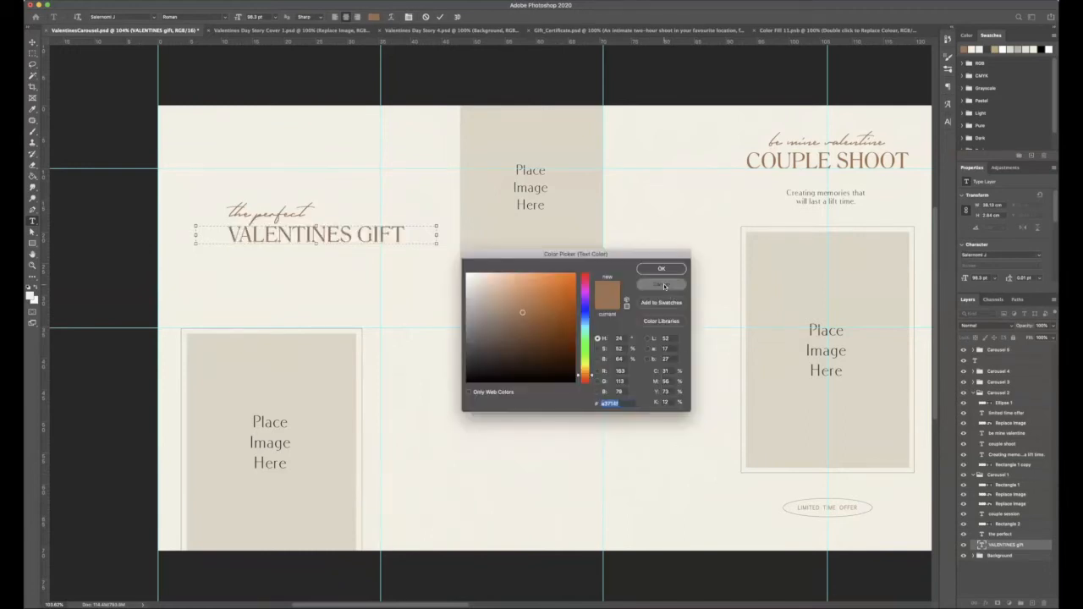
key(Escape)
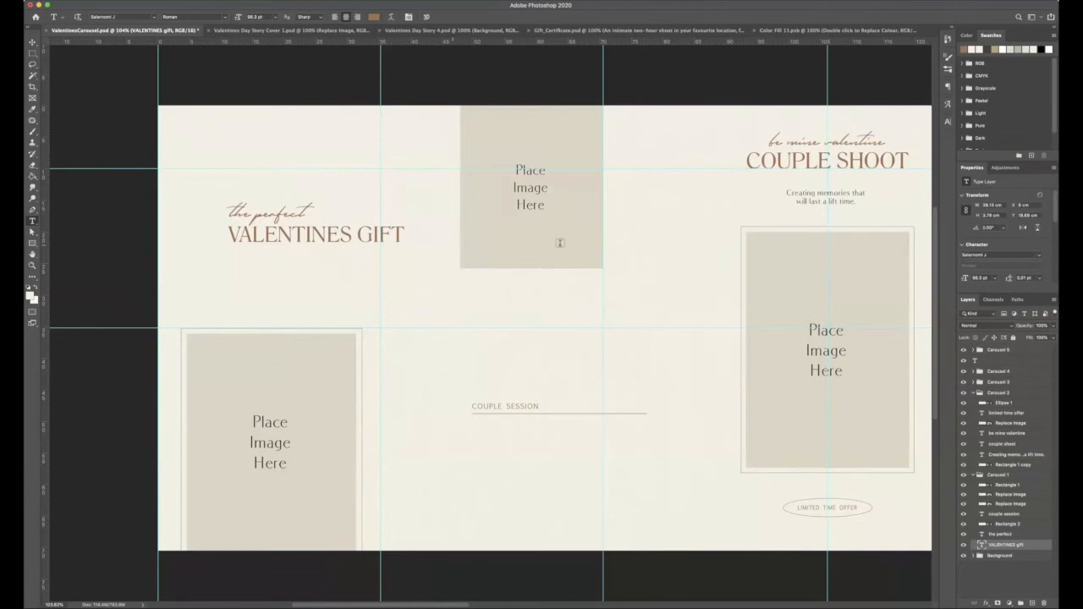
Step: Place the black-and-white couple photo directly on the carousel and raise its layer to the top of the Carousel 1 group
key(v)
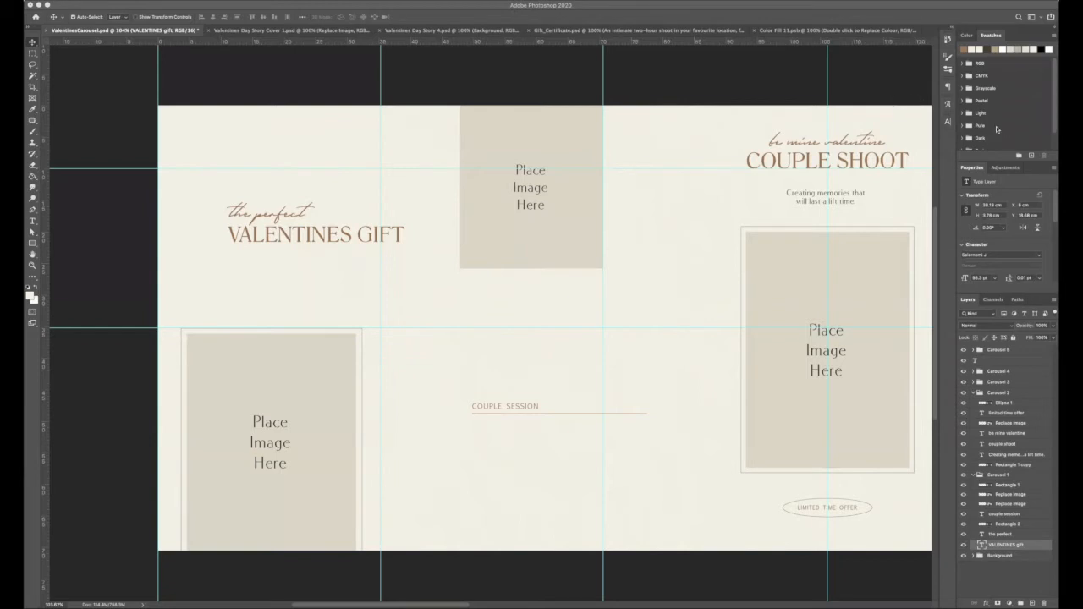
drag(982, 135, 520, 189)
drag(587, 301, 526, 293)
scroll(527, 293, up, 1)
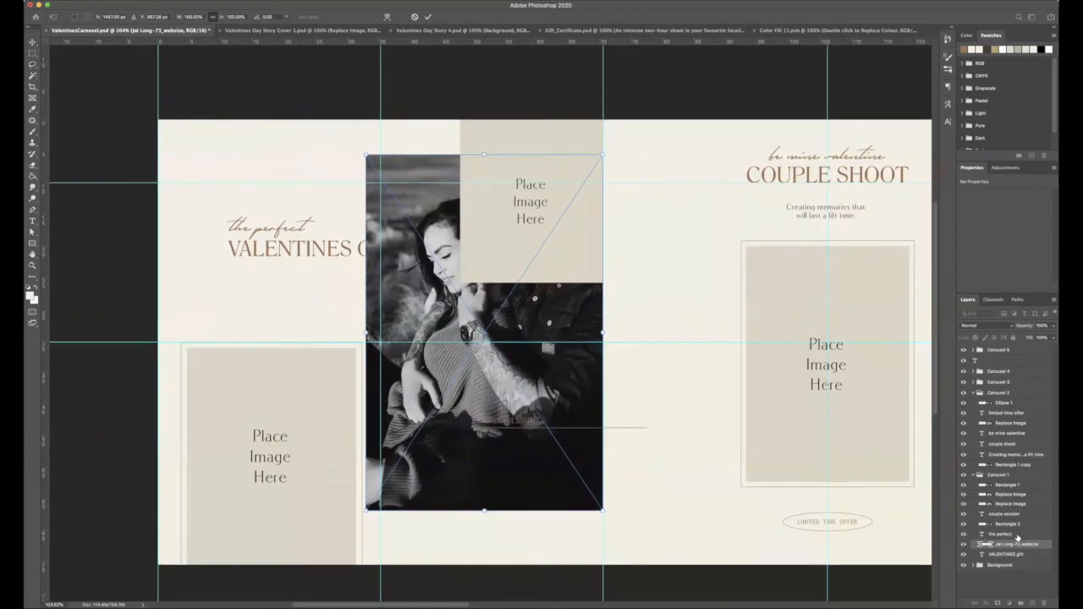
drag(1008, 548, 1007, 481)
Step: Align the photo with the canvas's upper edge, scale it down over the upper placeholder, and hide that placeholder's layer
drag(582, 263, 572, 227)
key(ctrl+t)
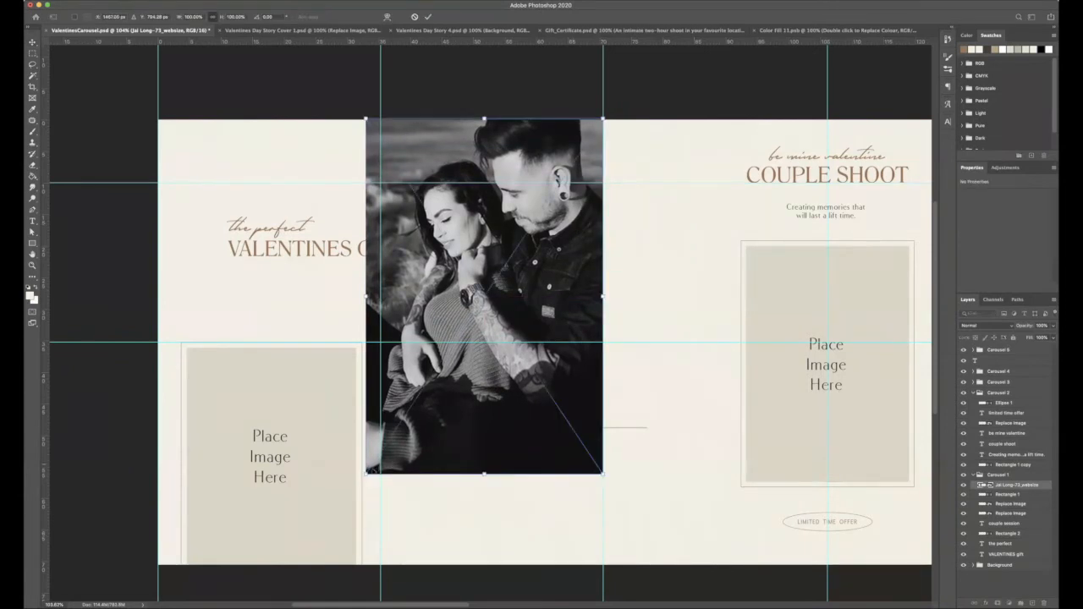
drag(366, 474, 471, 310)
key(Return)
click(967, 514)
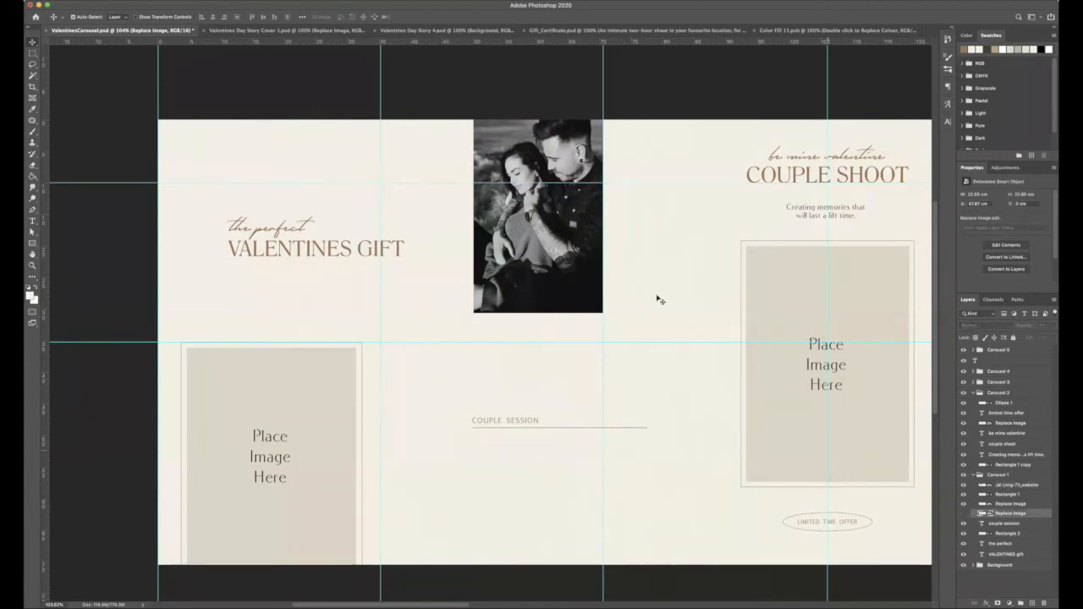
Step: Undo the direct placement of the couple photo together with its resizing and the hidden placeholder
key(ctrl+z)
key(ctrl+z)
key(ctrl+z)
key(ctrl+z)
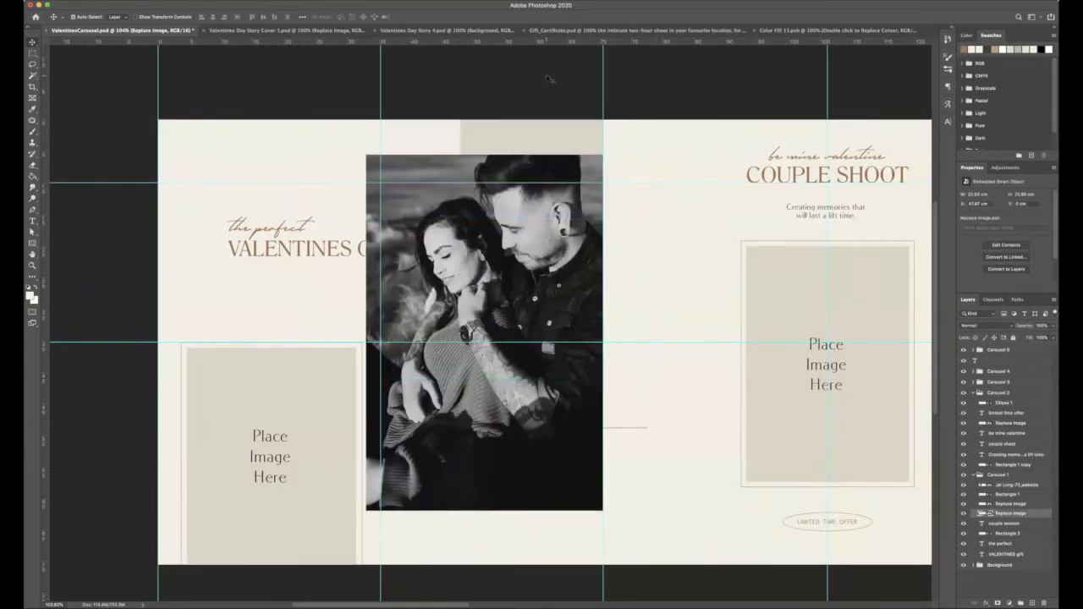
key(ctrl+z)
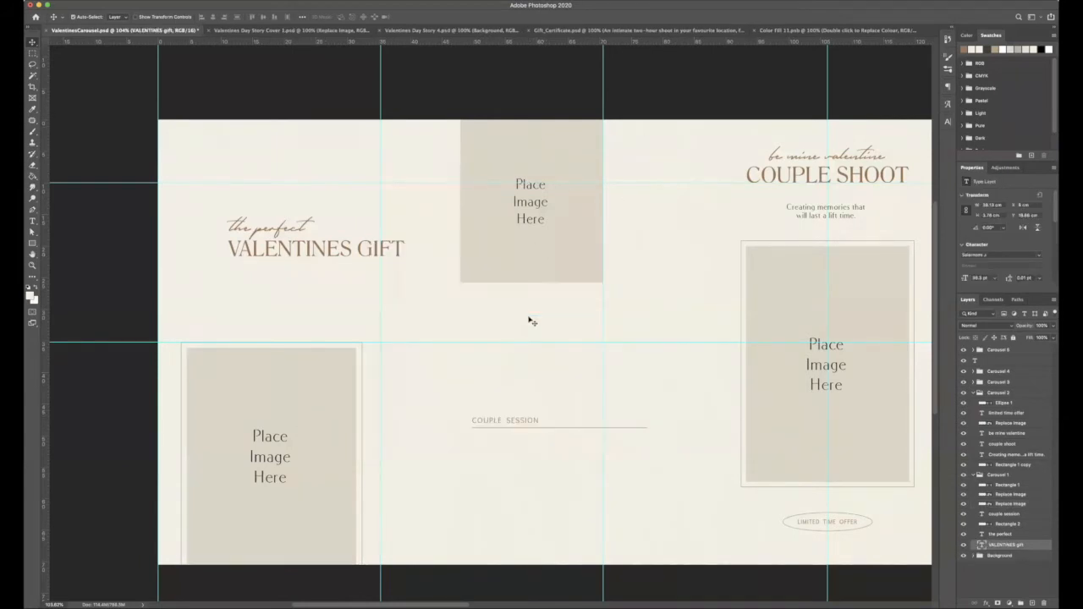
Step: In the upper placeholder's Replace Image smart object, place the couple photo scaled to the canvas width and shift it down to frame both faces
click(581, 243)
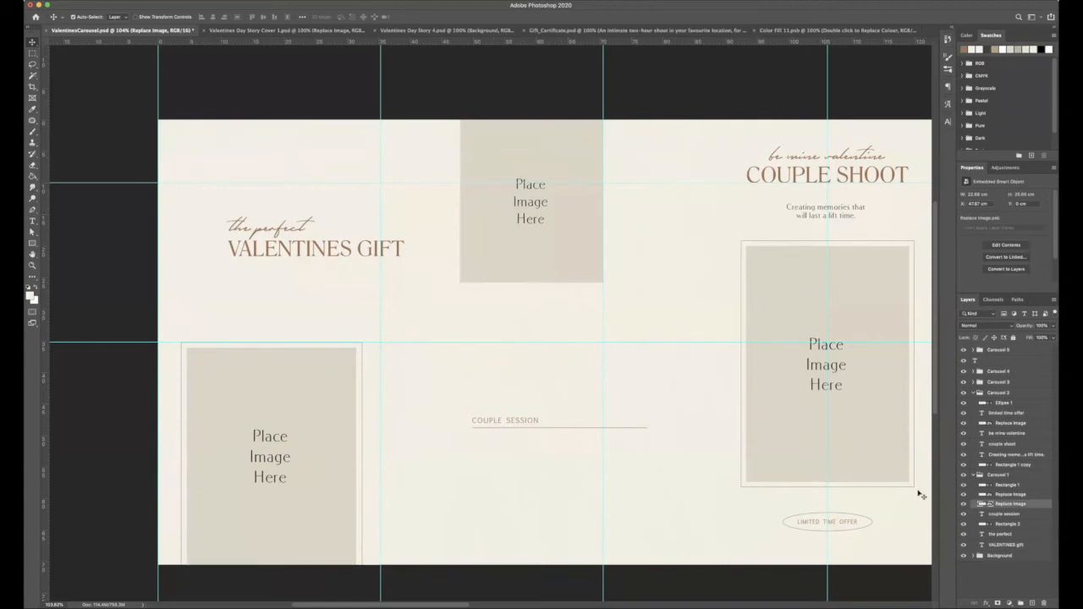
double_click(989, 505)
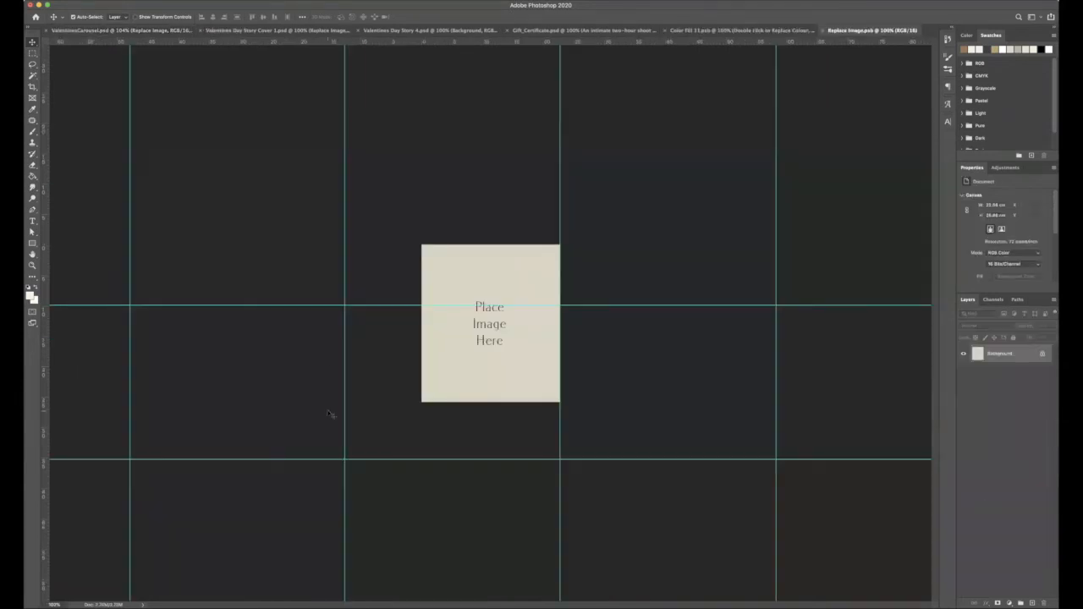
drag(965, 131, 560, 324)
drag(435, 323, 422, 324)
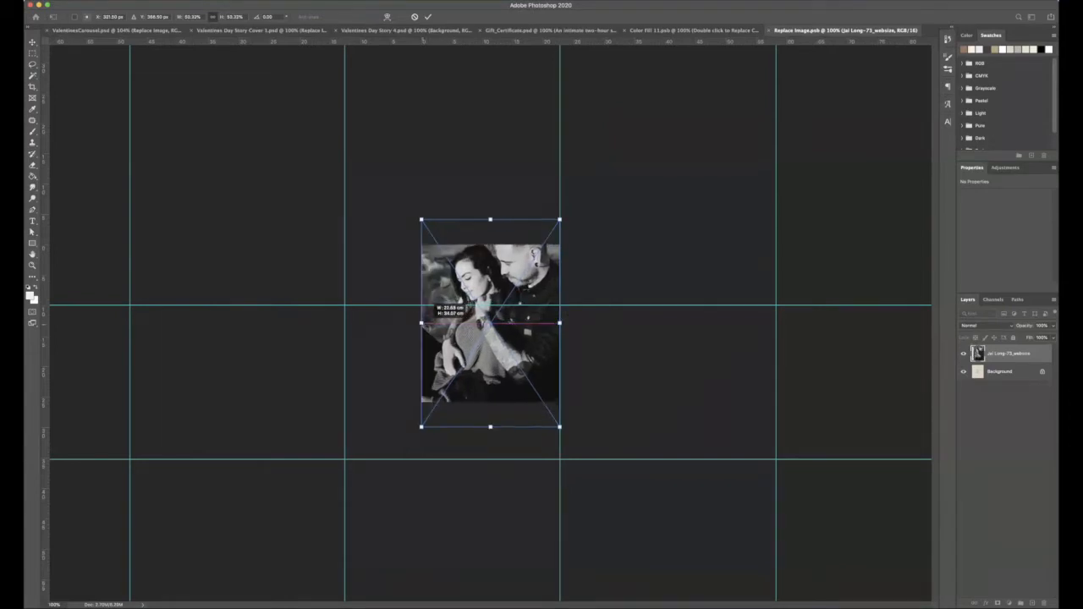
click(997, 351)
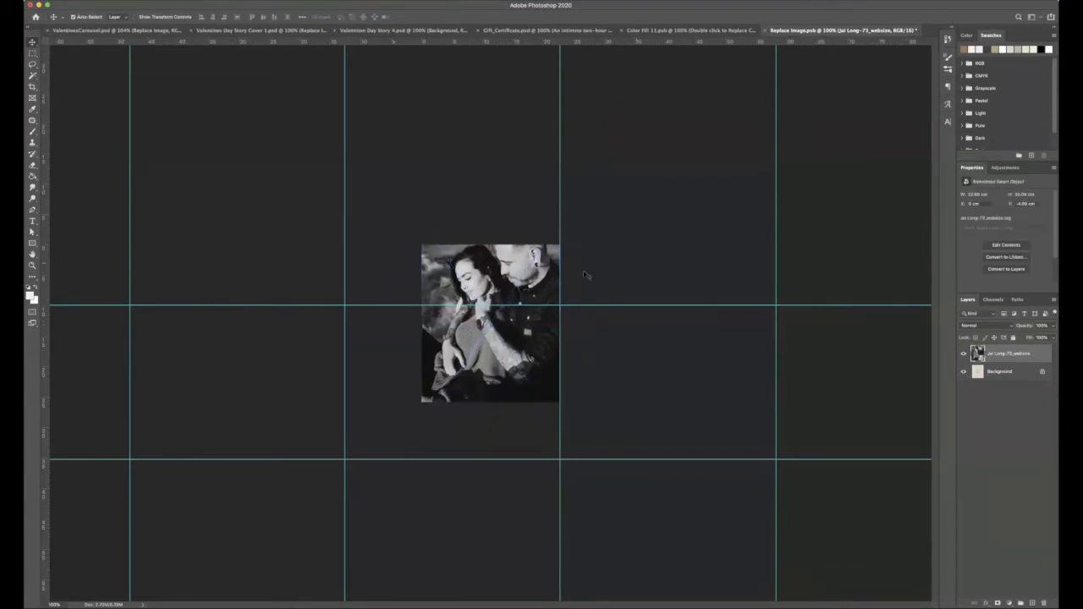
drag(508, 281, 507, 296)
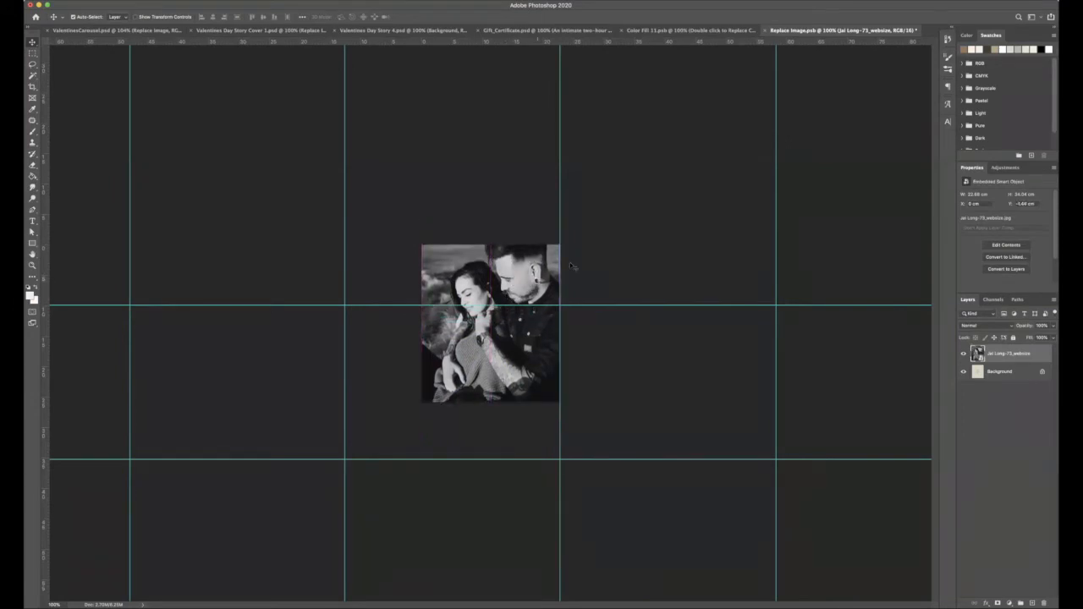
Step: Unlock the background layer, flatten it with the couple photo into a single layer, and save the Replace Image smart object
click(869, 373)
click(1041, 373)
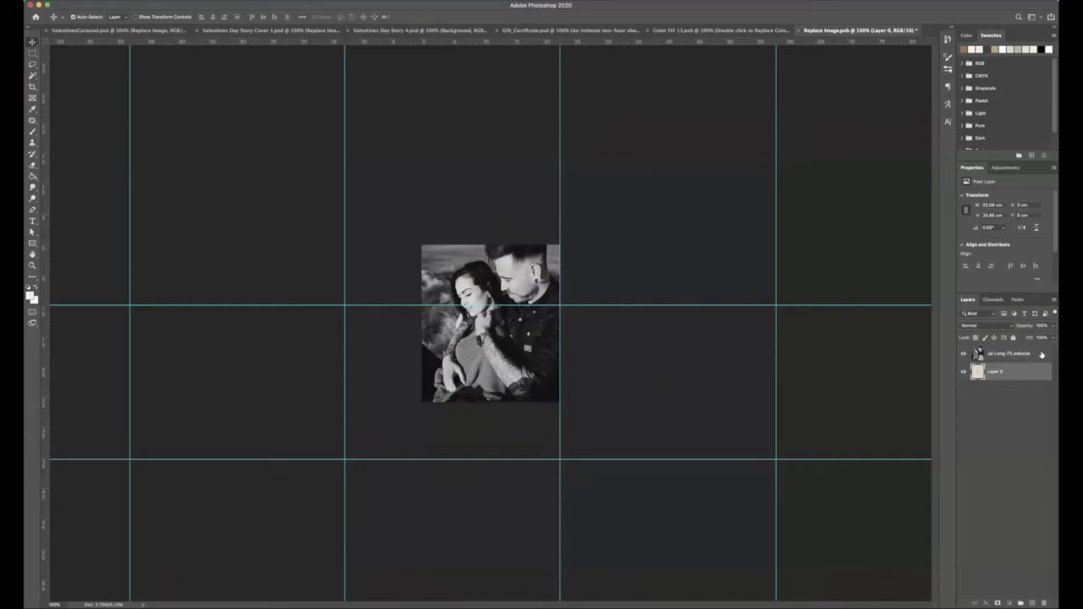
shift+click(1042, 355)
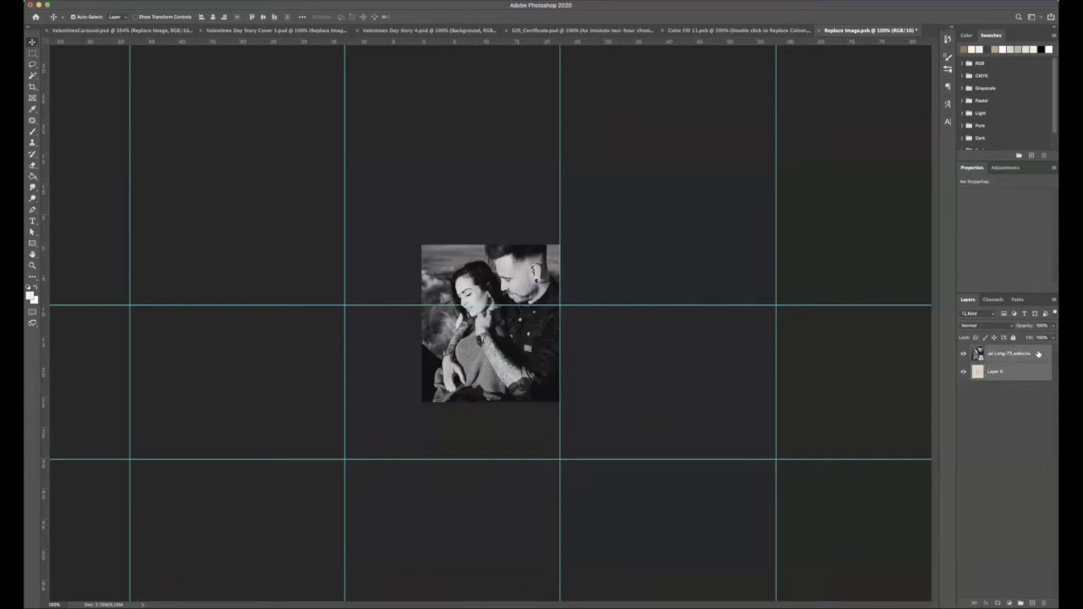
right_click(1040, 354)
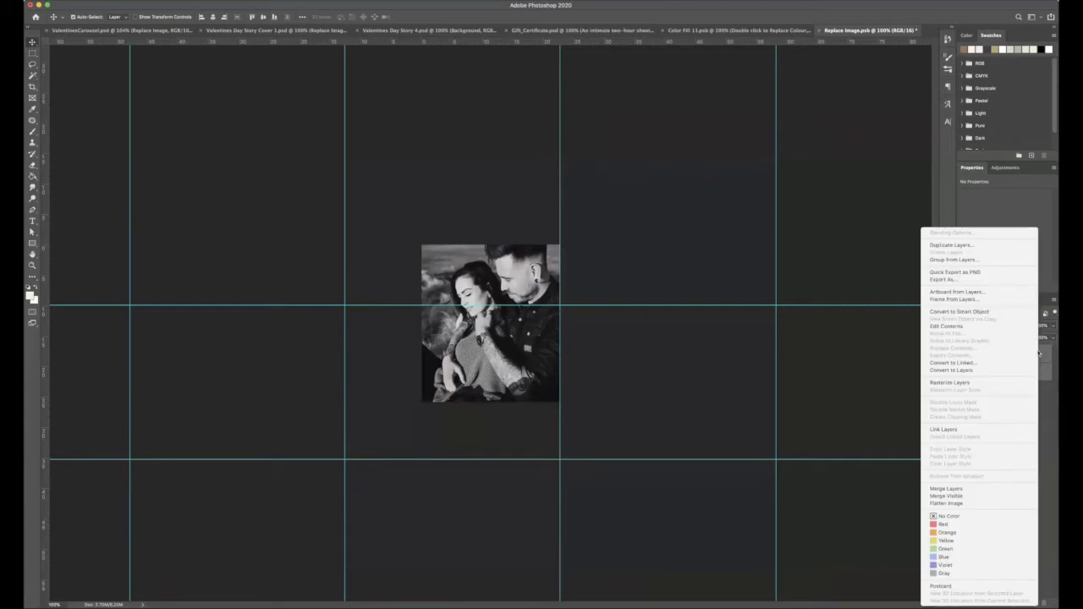
click(963, 503)
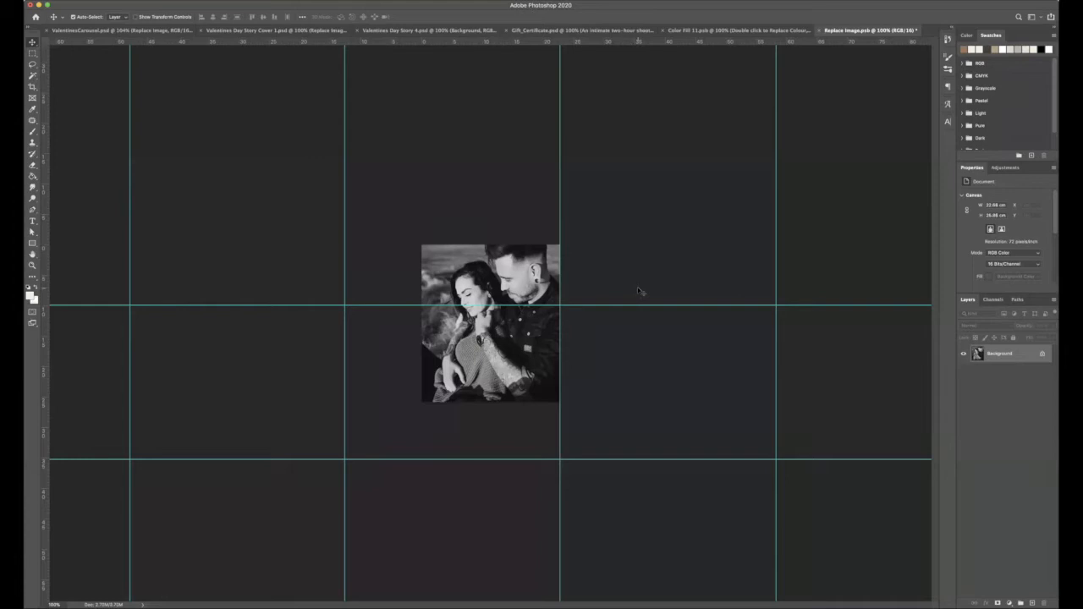
key(super+s)
click(91, 1)
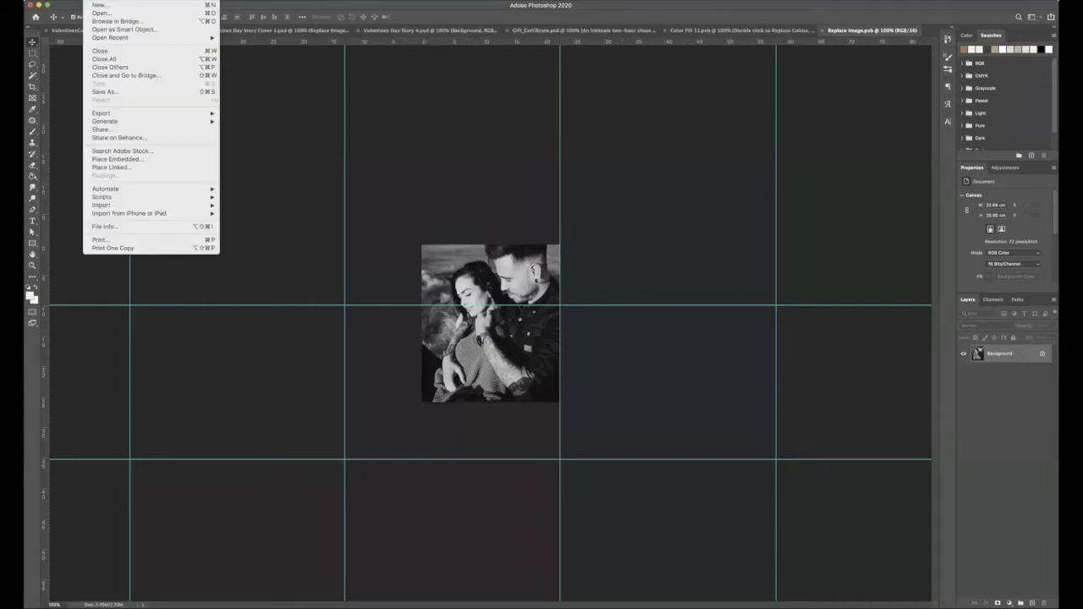
Step: Return to ValentinesCarousel.psd and select the Rectangle 1 frame around the lower image placeholder on the first carousel page
click(264, 91)
click(121, 30)
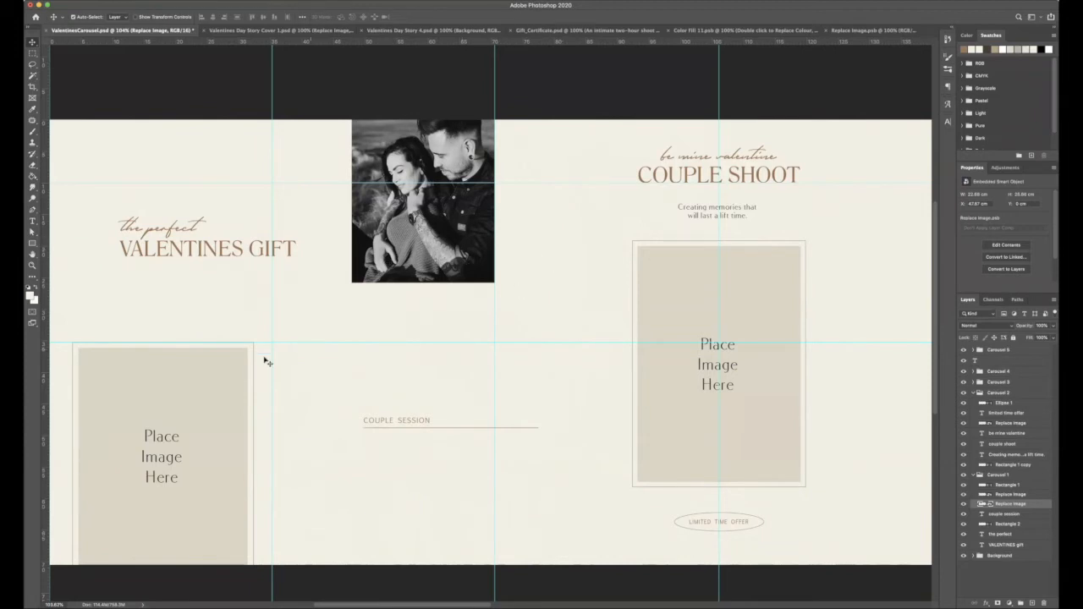
drag(204, 353, 222, 364)
drag(241, 333, 524, 123)
click(598, 225)
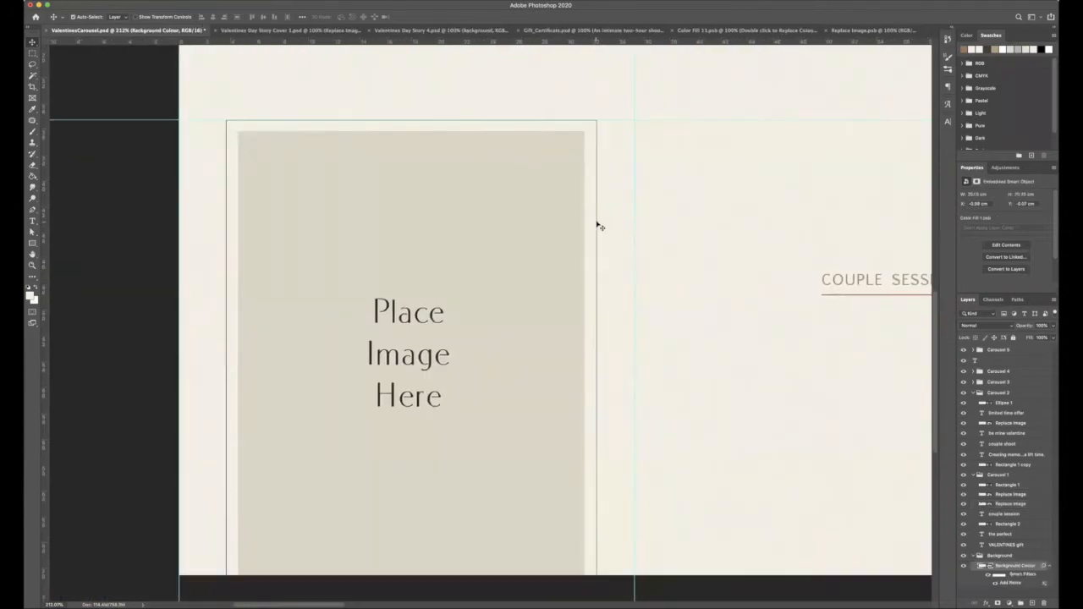
click(597, 226)
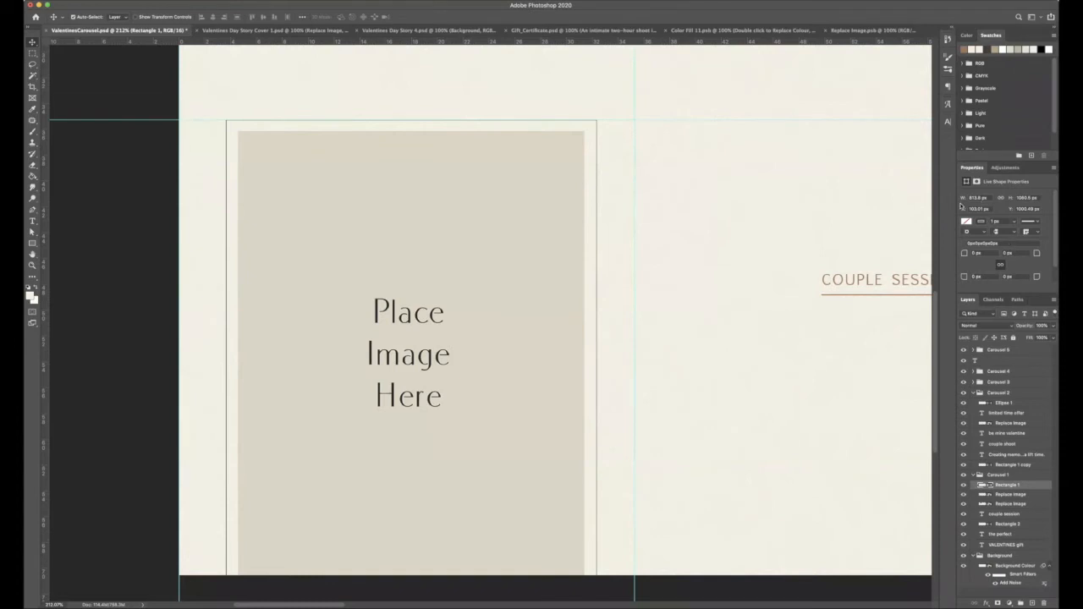
Step: Set the stroke colour of the selected placeholder frame to #403f3c through its live shape properties
click(287, 1)
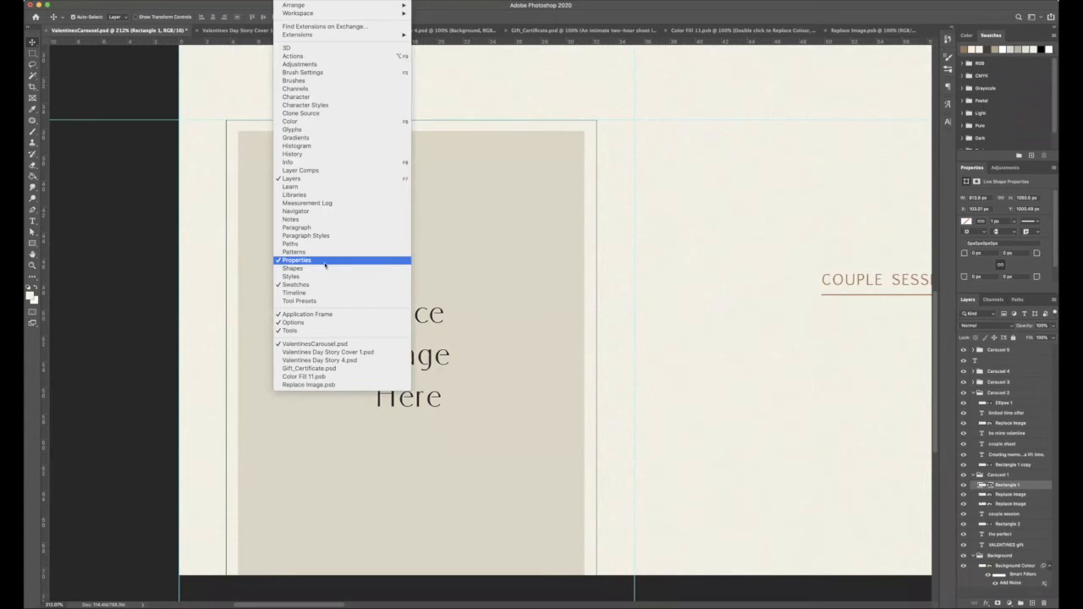
click(478, 150)
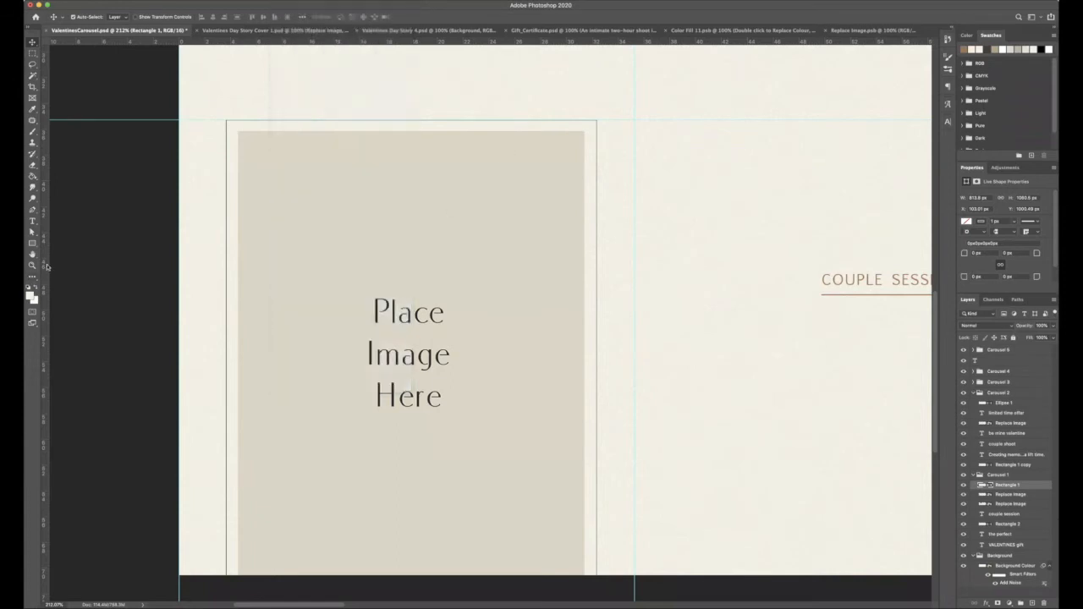
click(32, 243)
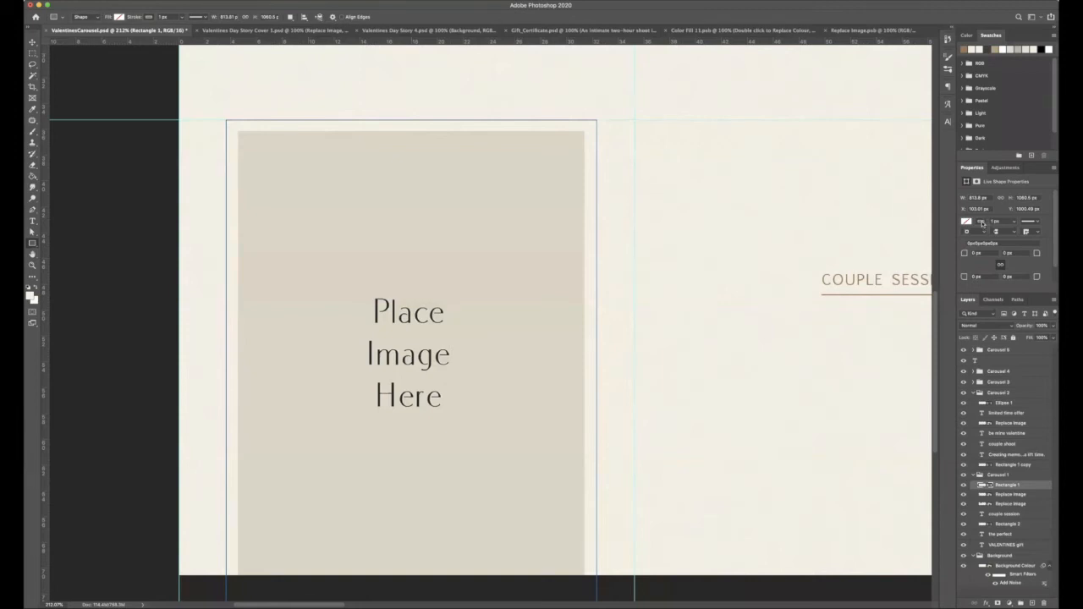
click(981, 222)
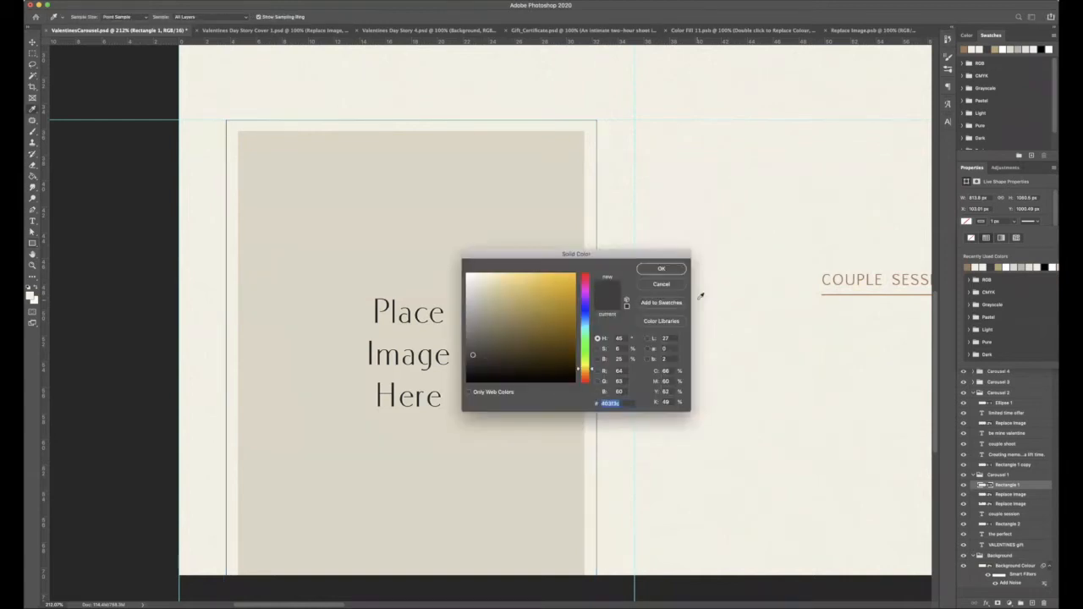
click(670, 270)
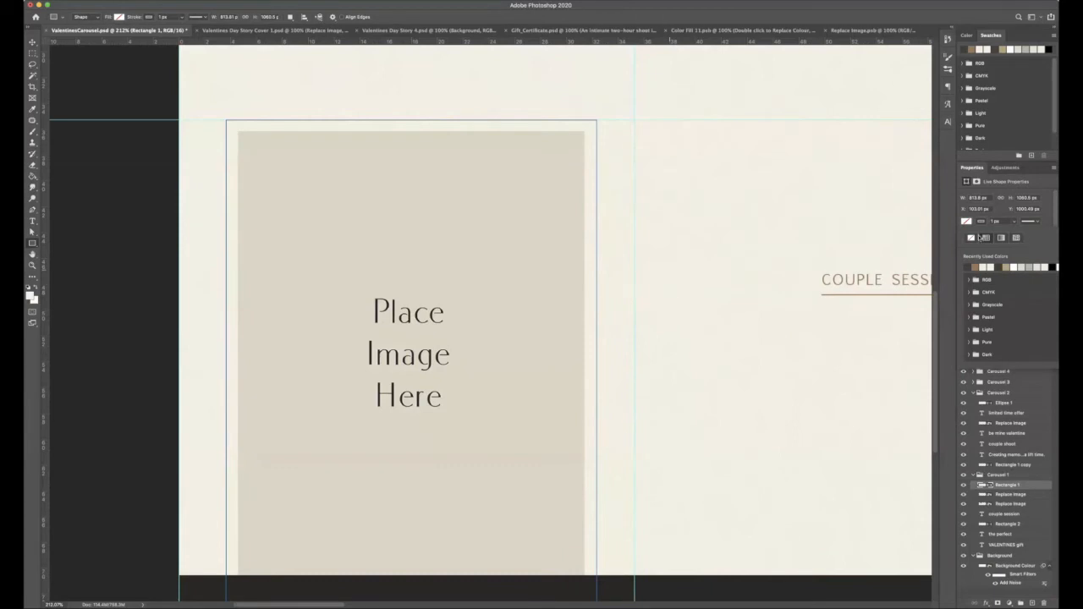
click(801, 234)
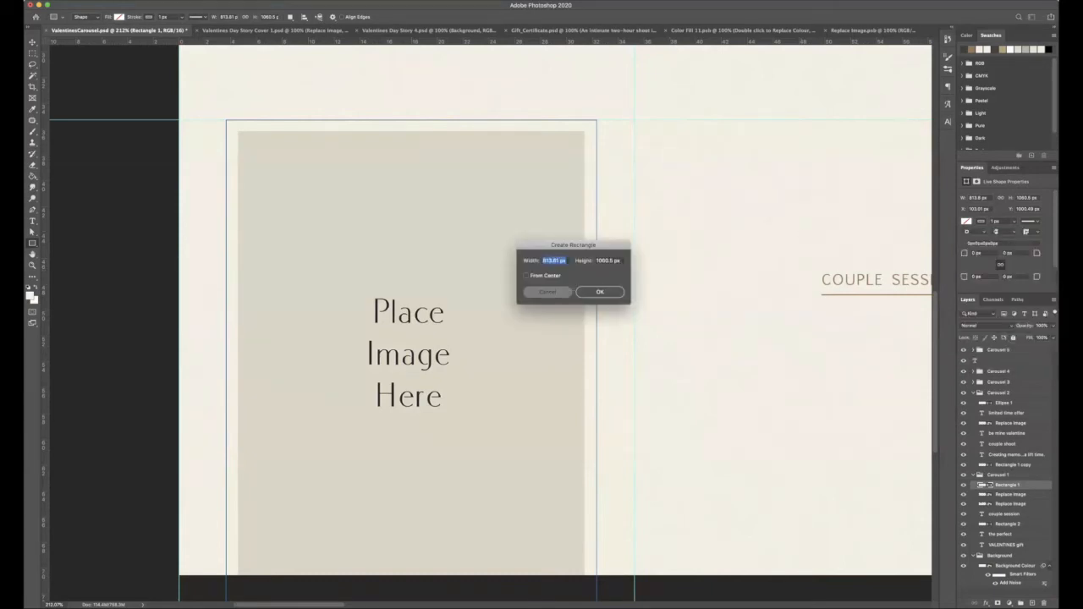
click(603, 291)
Step: Look at the voucher page, close Replace Image.psb and Color Fill 11.psb, and switch to Gift_Certificate.psd
key(ctrl+0)
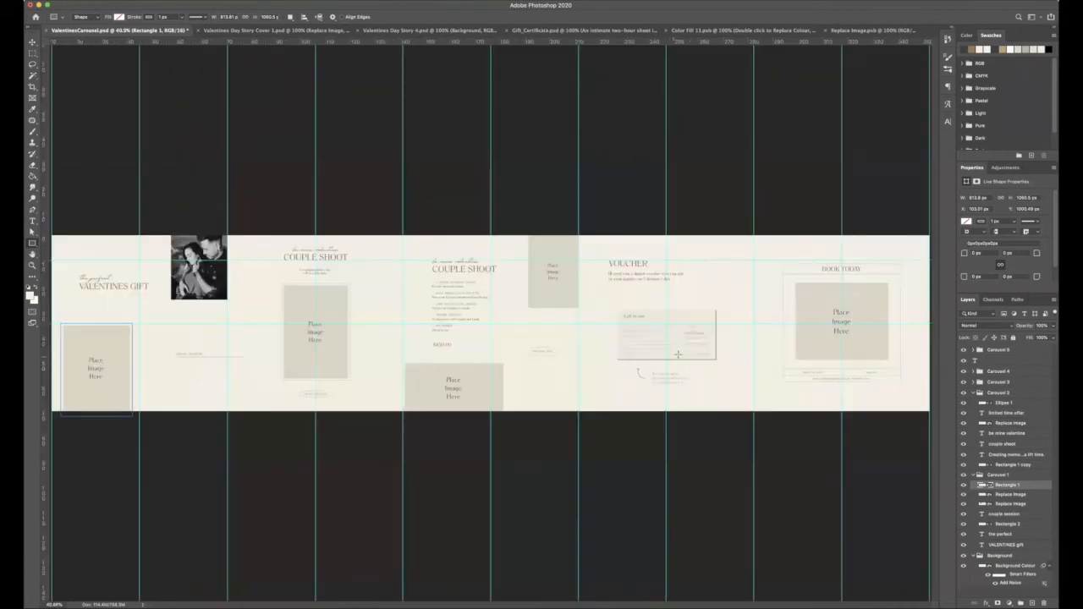
drag(641, 332, 720, 322)
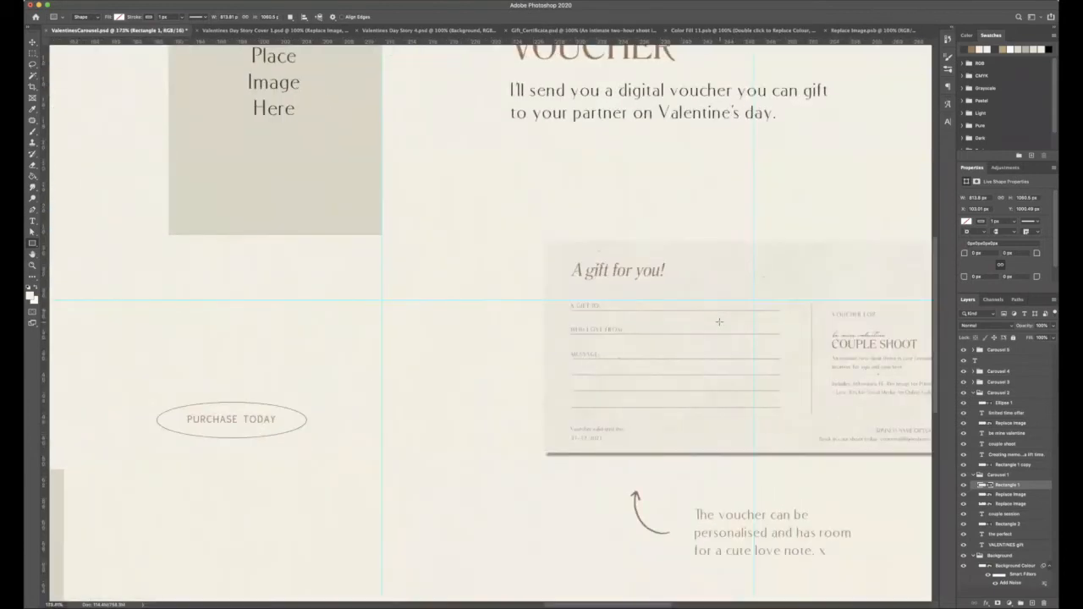
scroll(719, 322, right, 5)
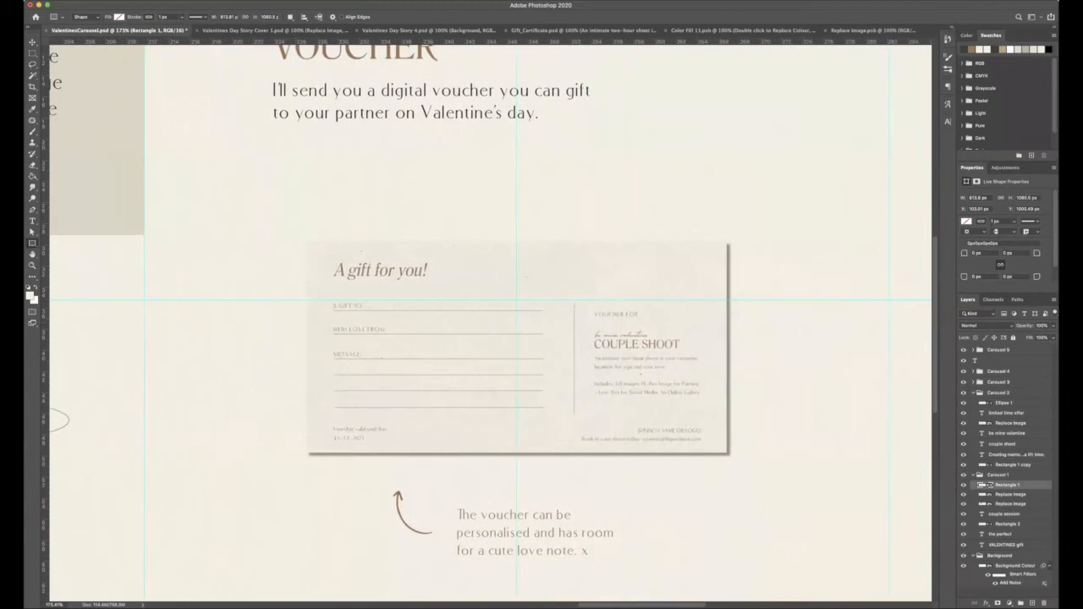
click(823, 31)
click(821, 31)
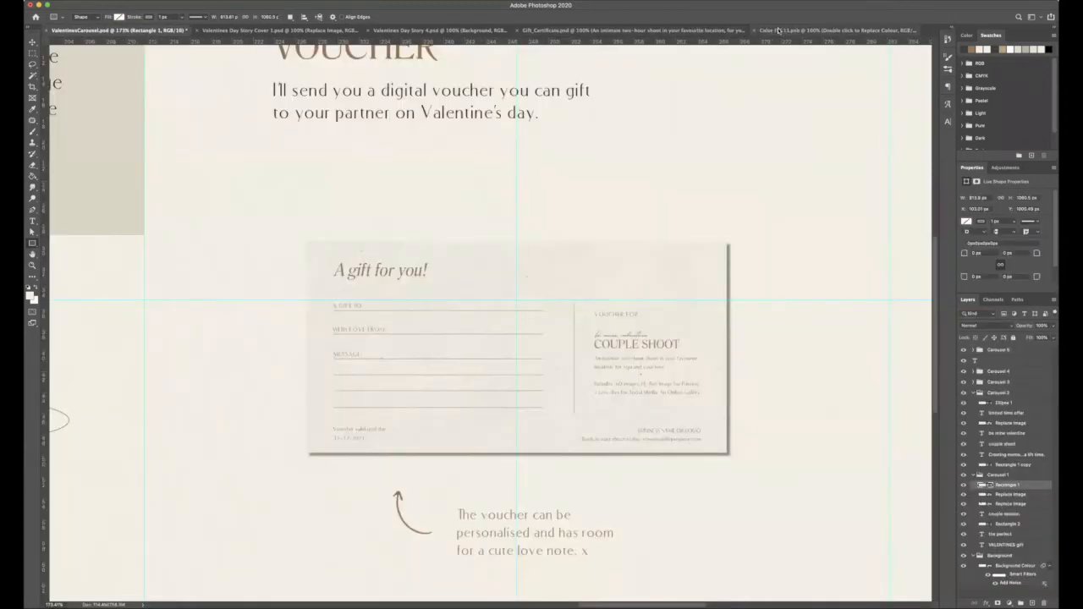
click(755, 31)
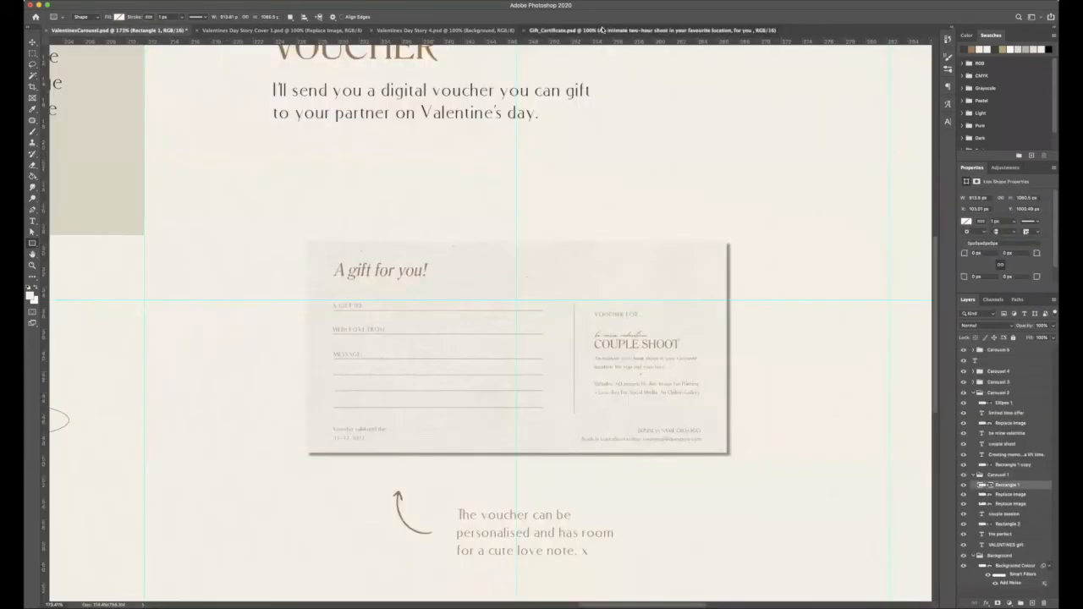
click(605, 31)
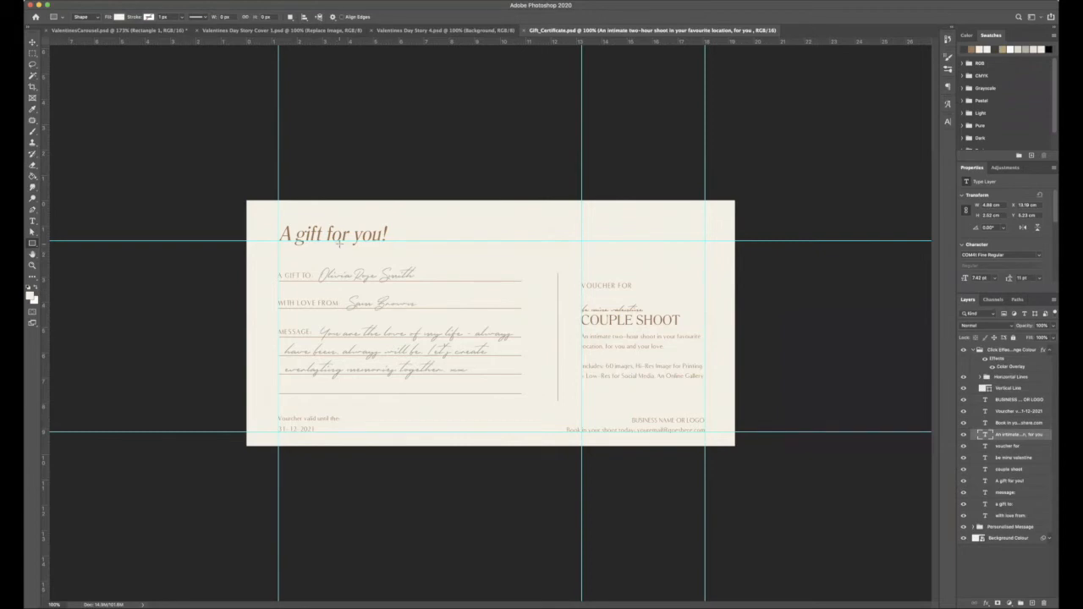
Step: Open the recipient's name and the handwritten message on the gift certificate for text editing, and leave editing mode
key(t)
click(350, 275)
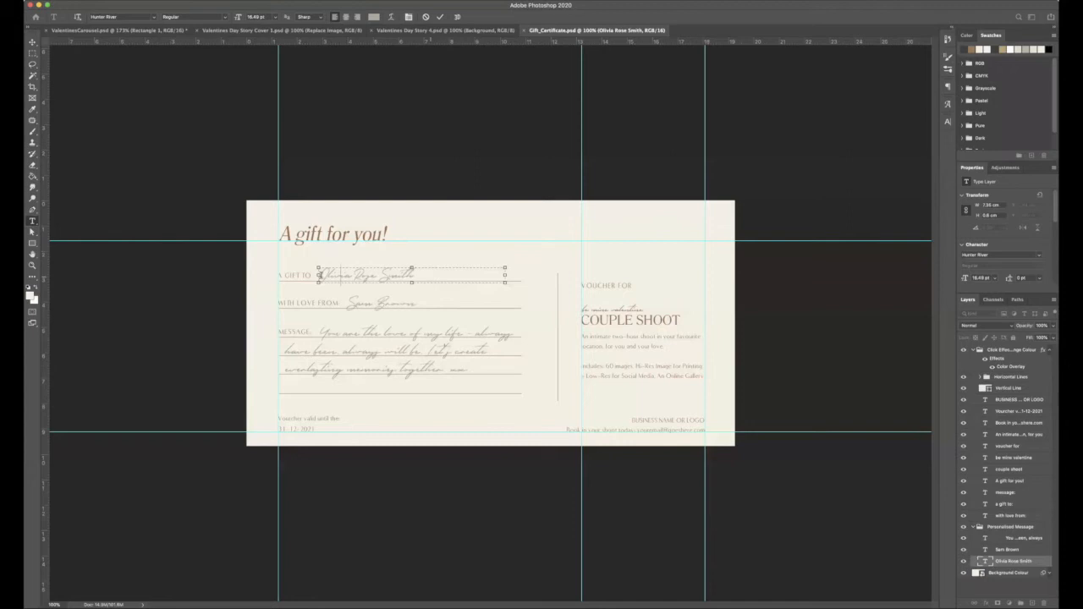
key(super+a)
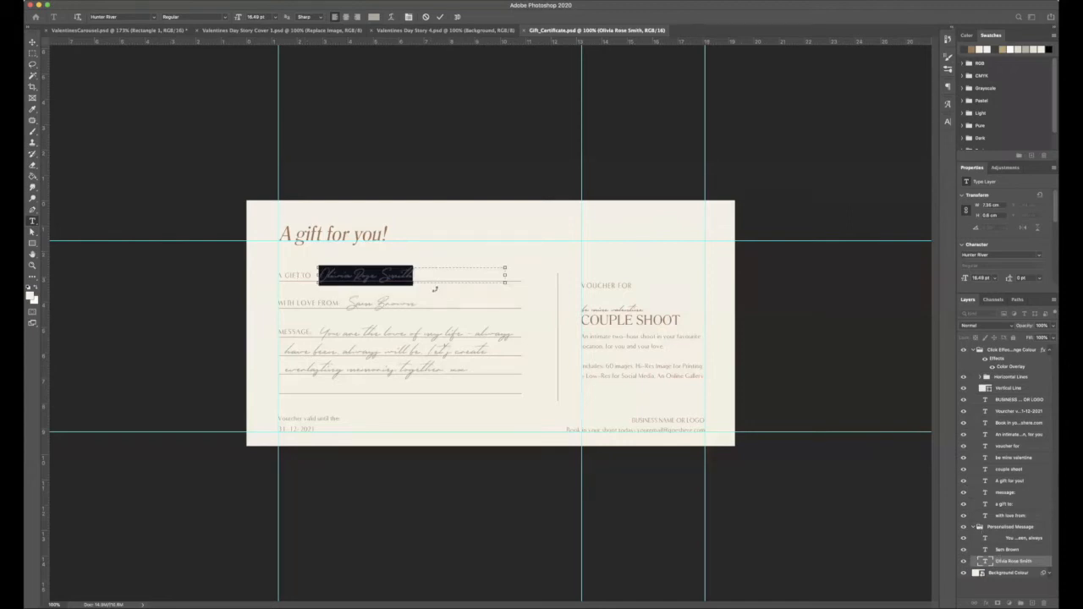
click(410, 306)
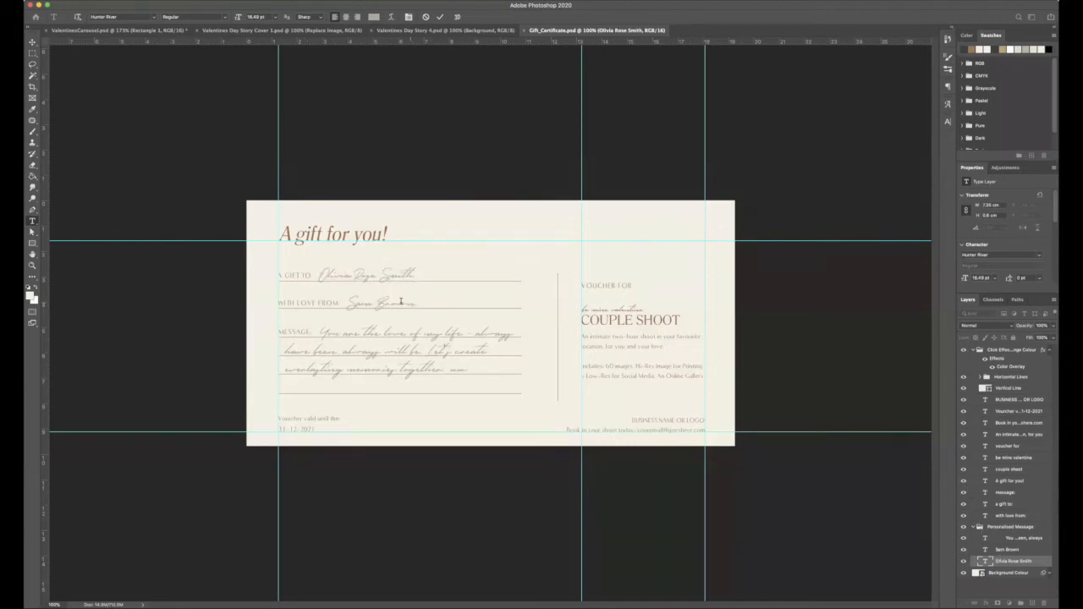
click(323, 333)
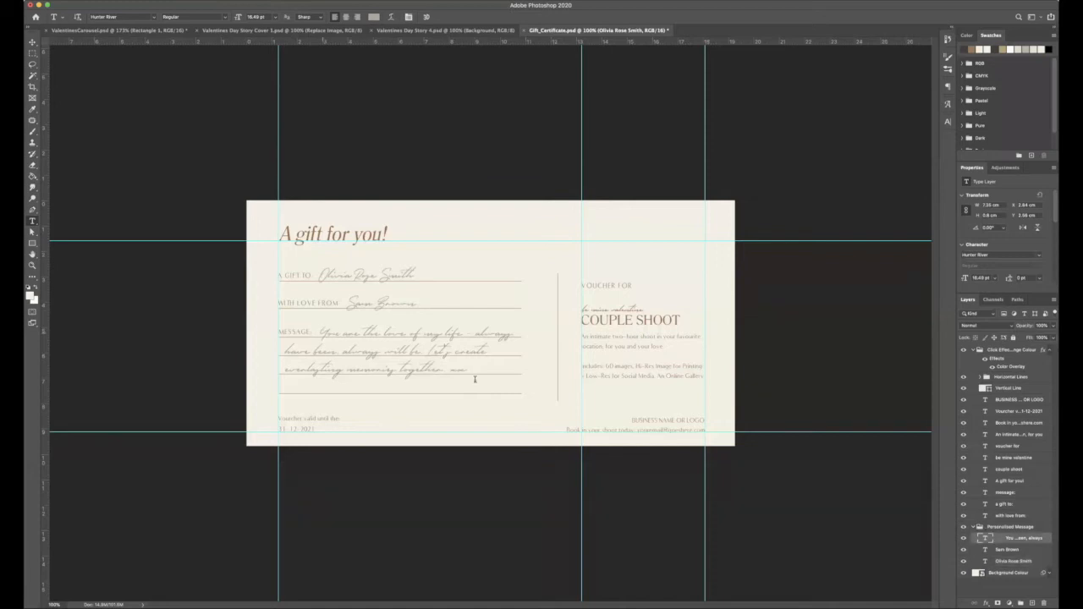
key(super+a)
click(489, 373)
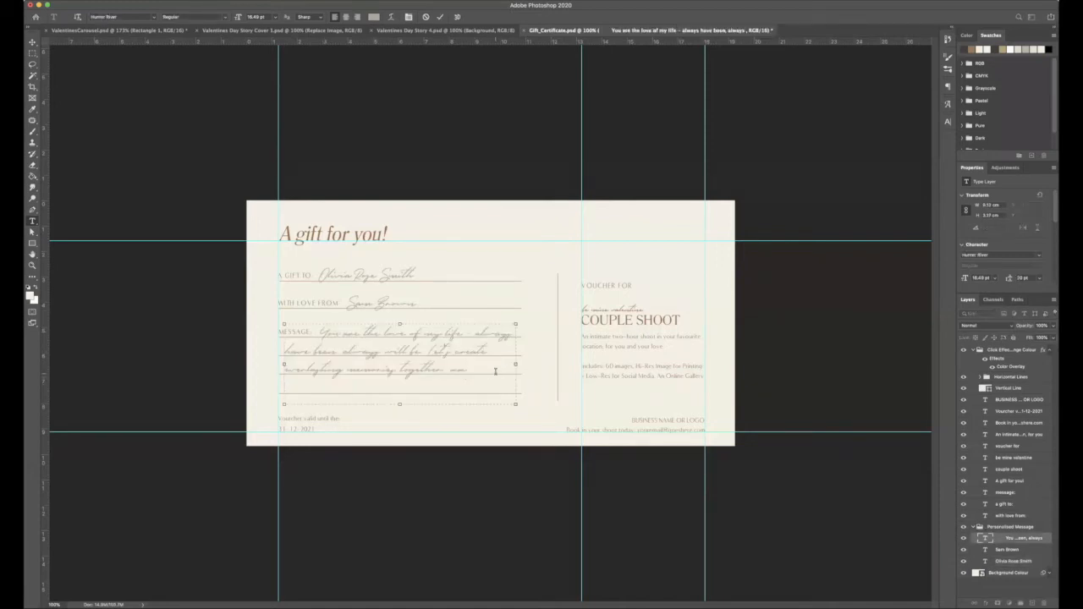
key(super+a)
key(Escape)
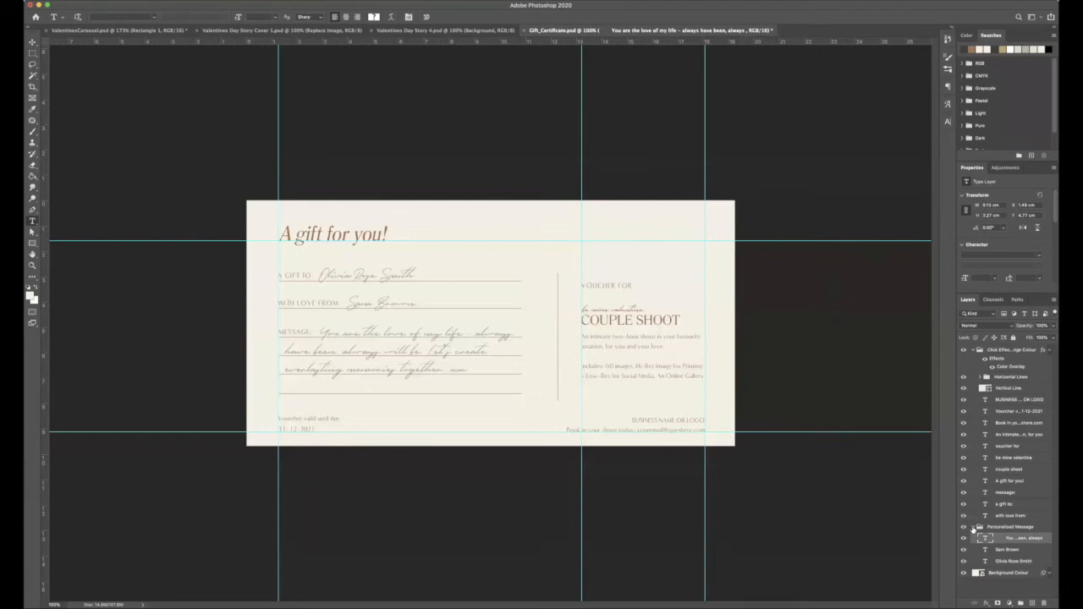
Step: Examine the Personalised Message group by collapsing and expanding it and selecting its message, sender and recipient text layers
click(978, 528)
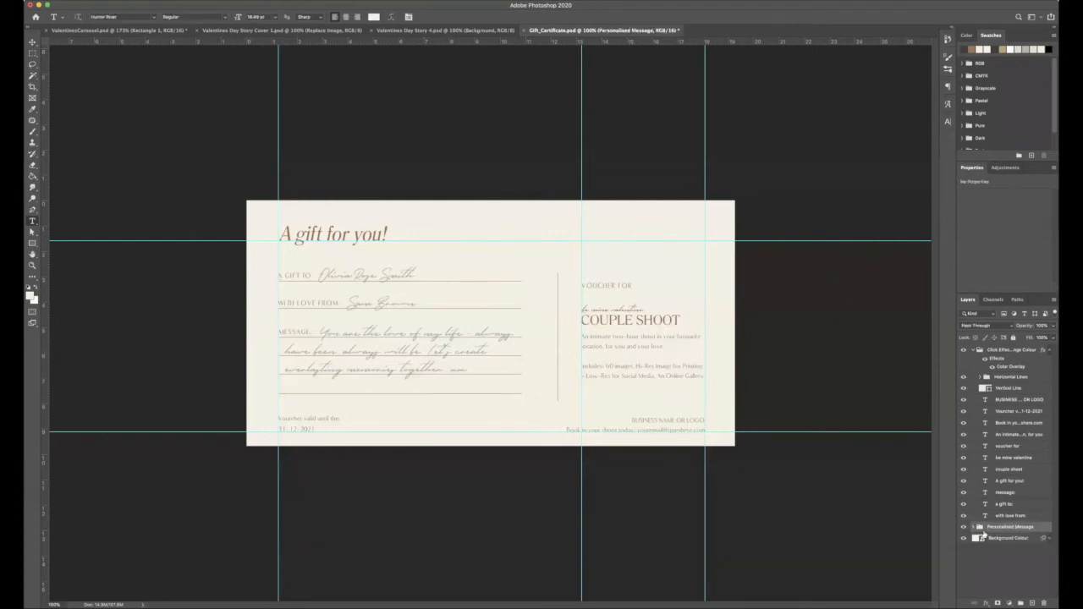
click(978, 527)
click(1009, 540)
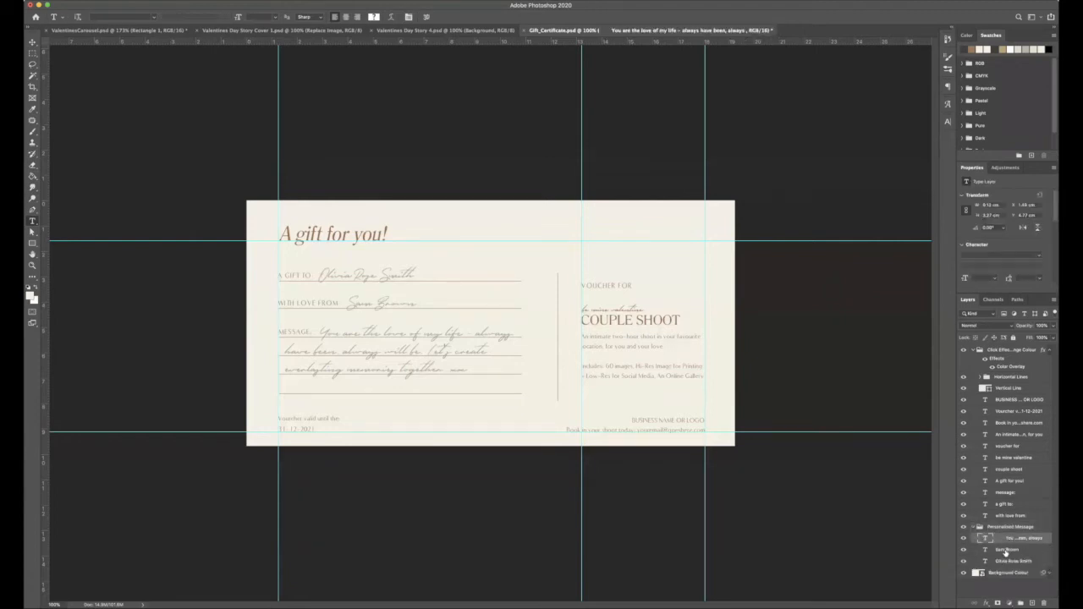
click(1005, 550)
click(1000, 562)
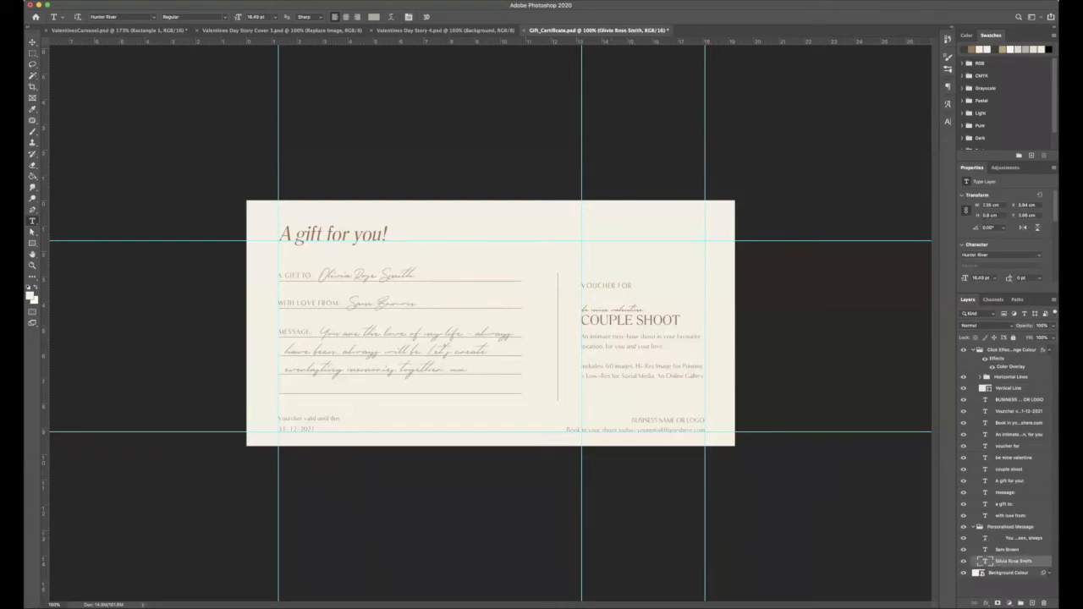
Step: Highlight the message layer's text up to its leading indent to check how it aligns with the message label, and cancel editing
click(984, 538)
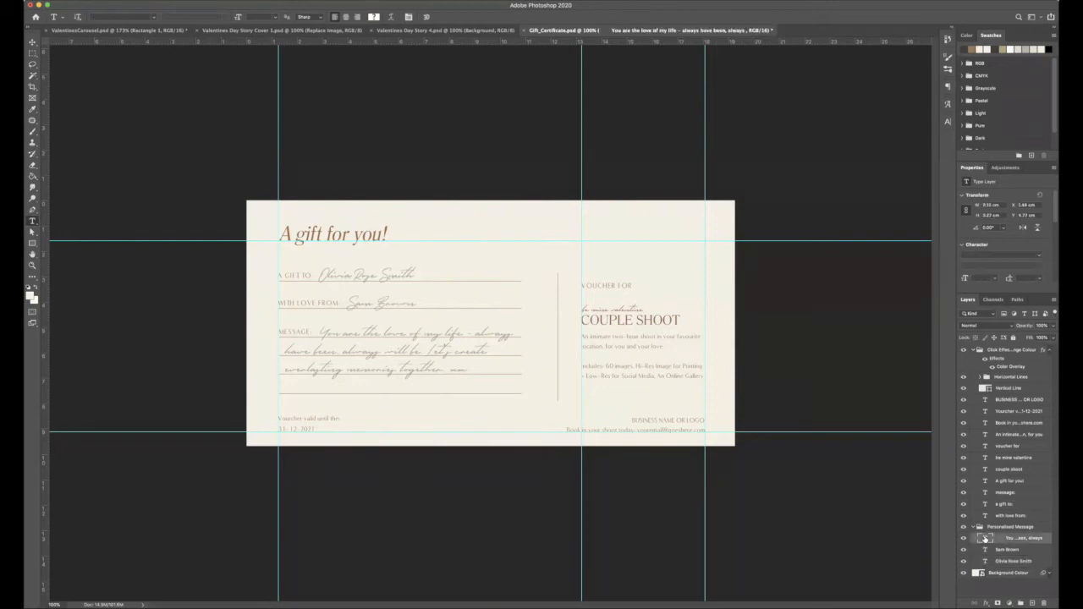
double_click(985, 538)
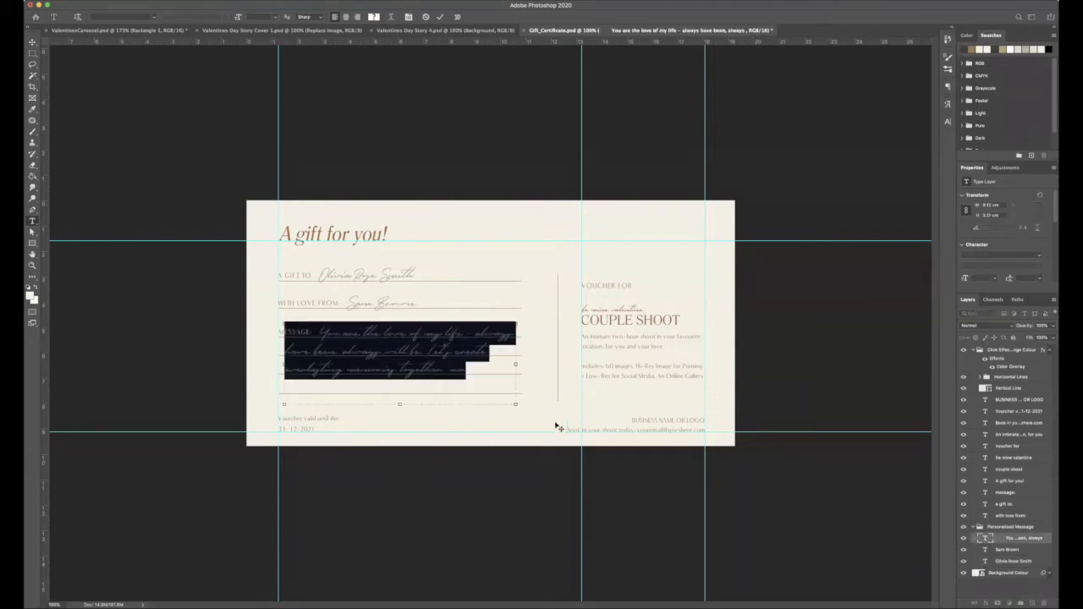
click(466, 369)
drag(473, 370, 312, 325)
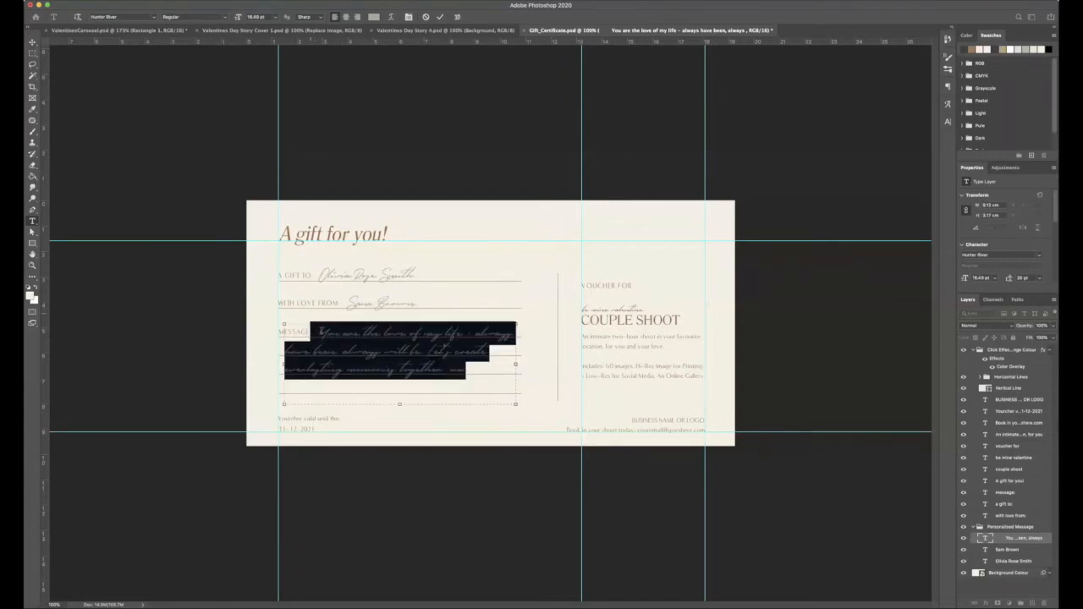
click(319, 332)
key(Escape)
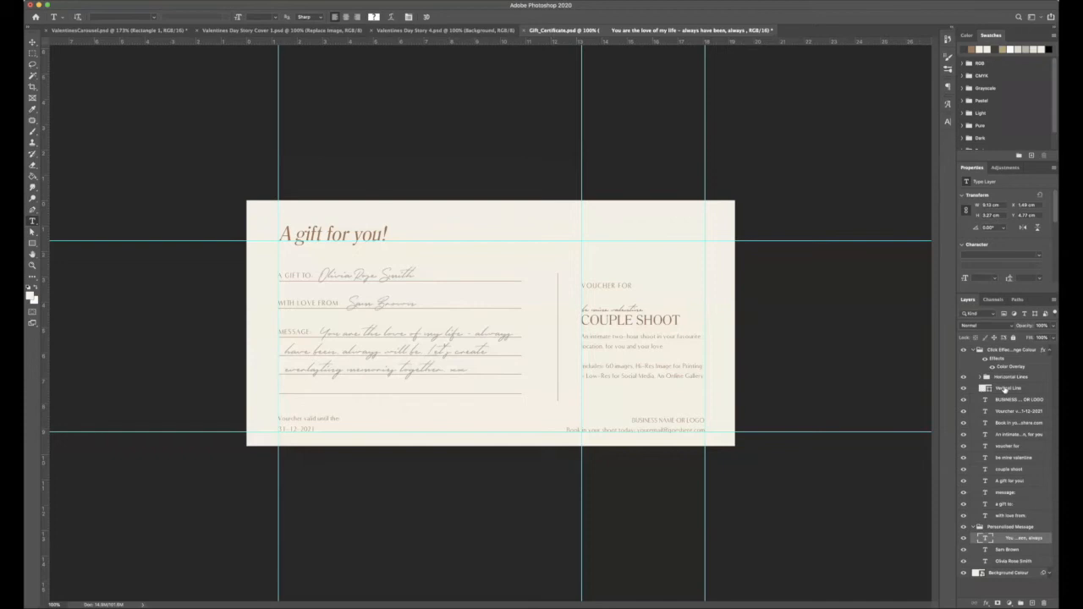
Step: Collapse the Click Effects to Change Colour group, select the Personalised Message group, and expand the first group again
click(974, 350)
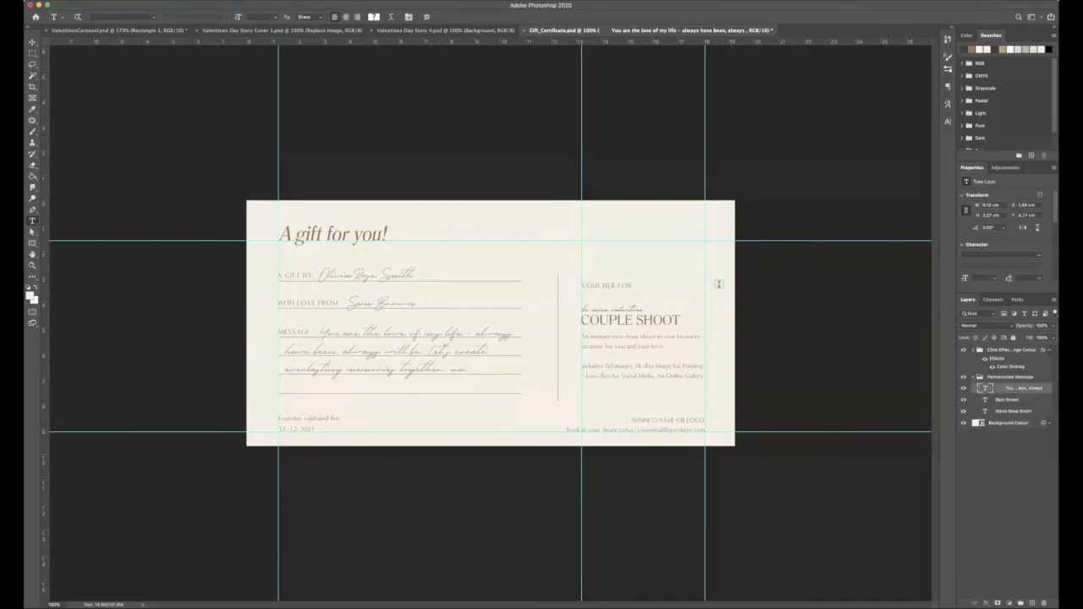
click(979, 379)
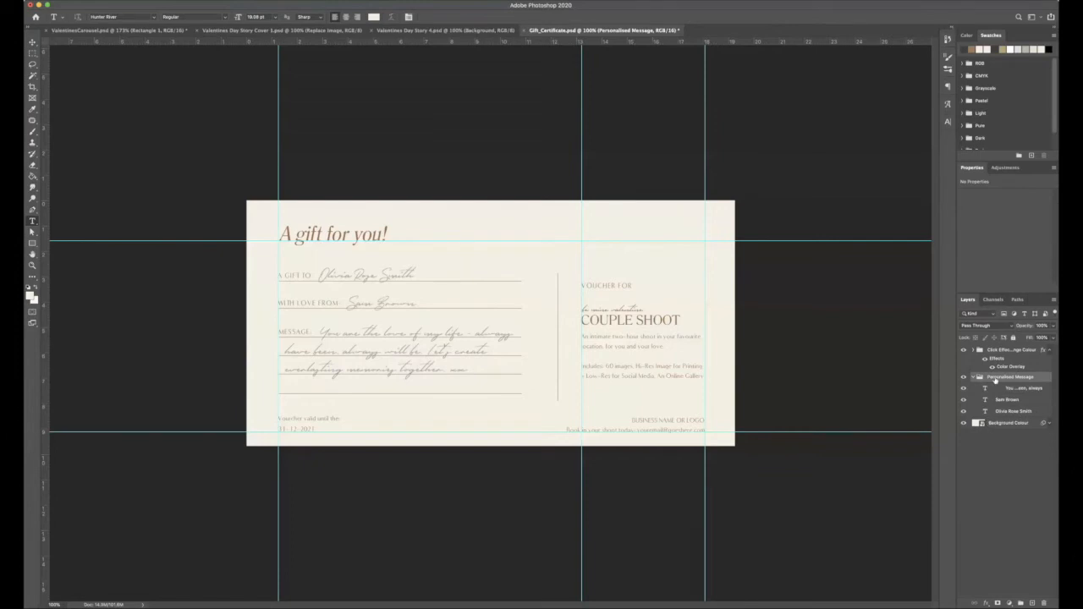
click(975, 351)
click(974, 350)
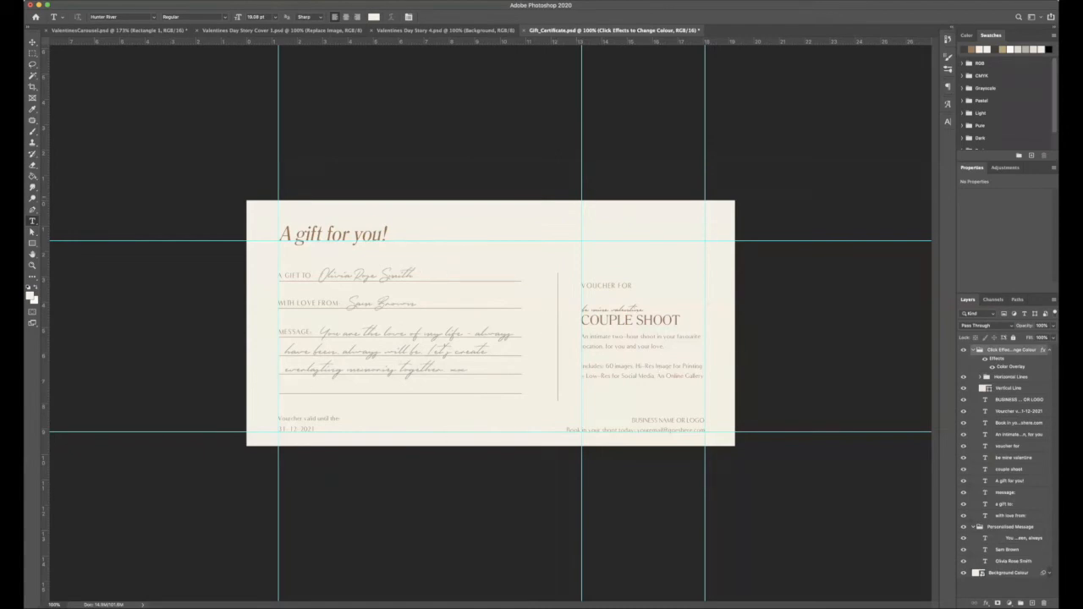
Step: Compare the carousel's voucher preview with the layered Gift_Certificate.psd, and return to ValentinesCarousel.psd
click(156, 32)
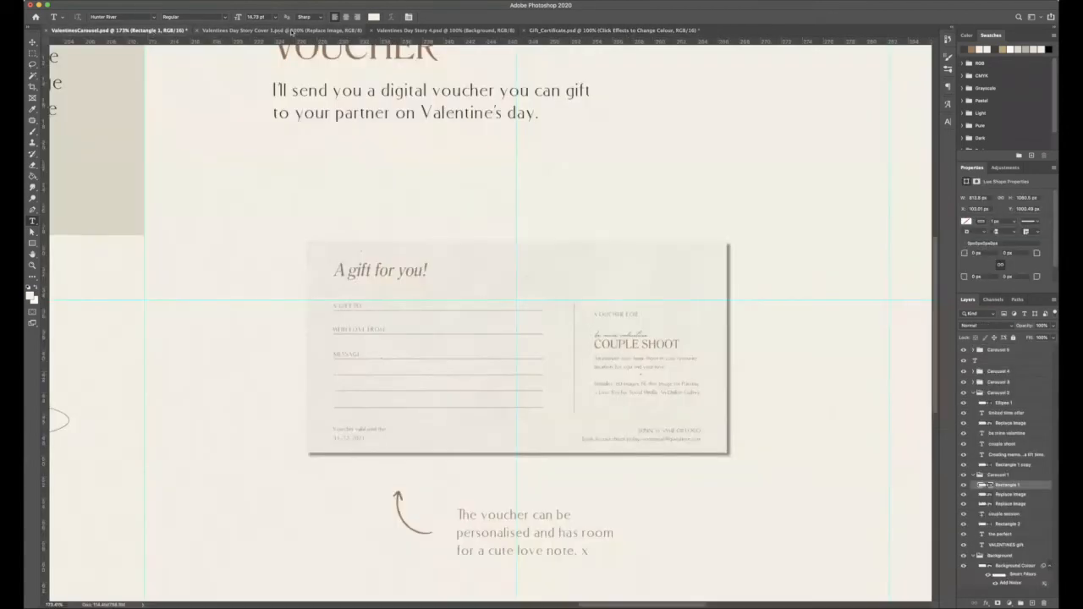
click(593, 31)
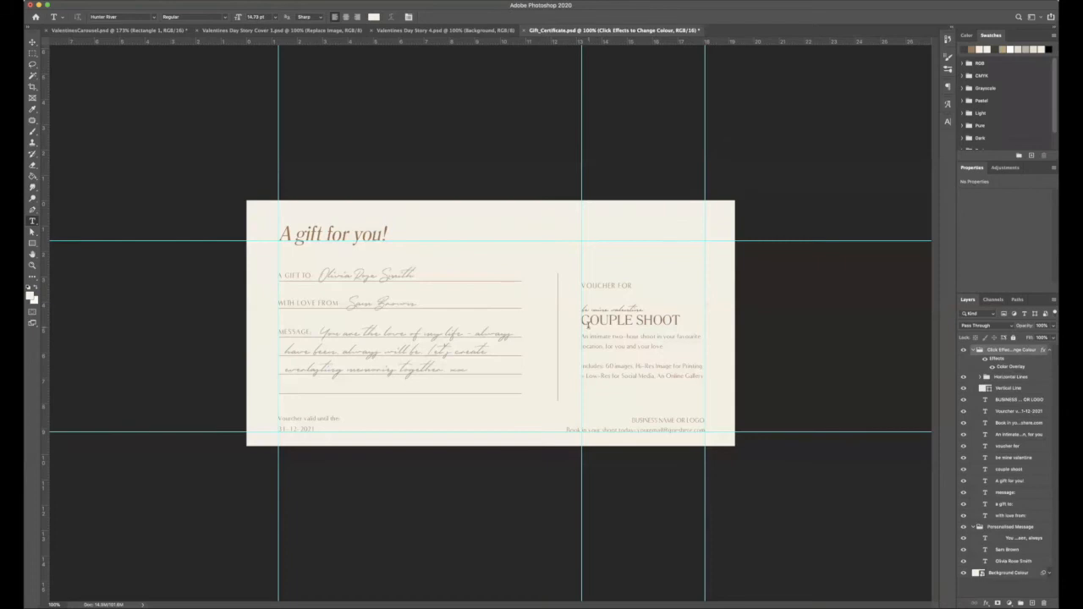
key(v)
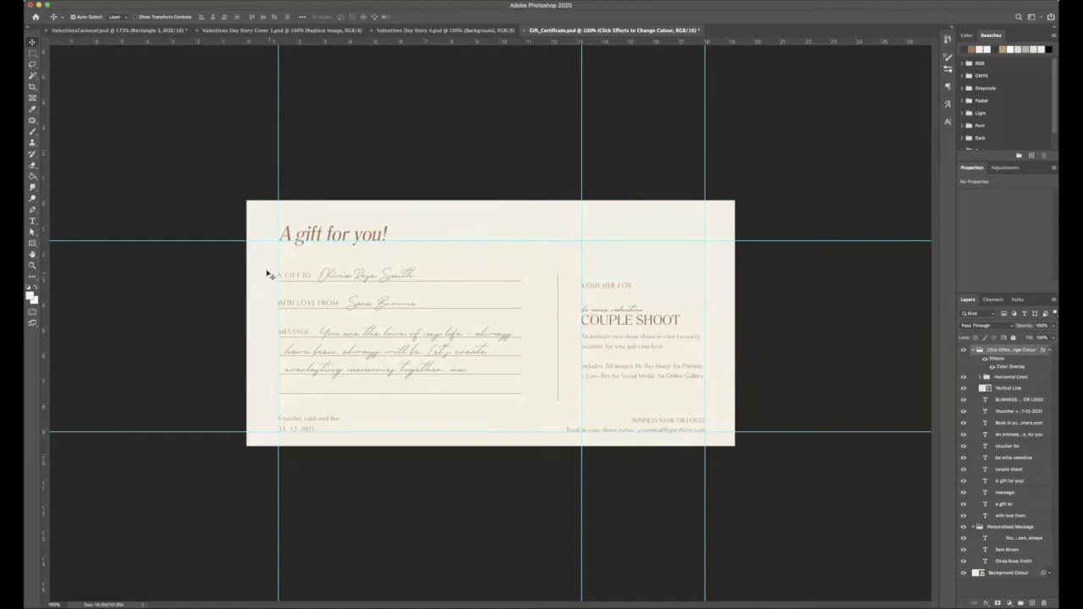
click(979, 527)
key(ctrl+Tab)
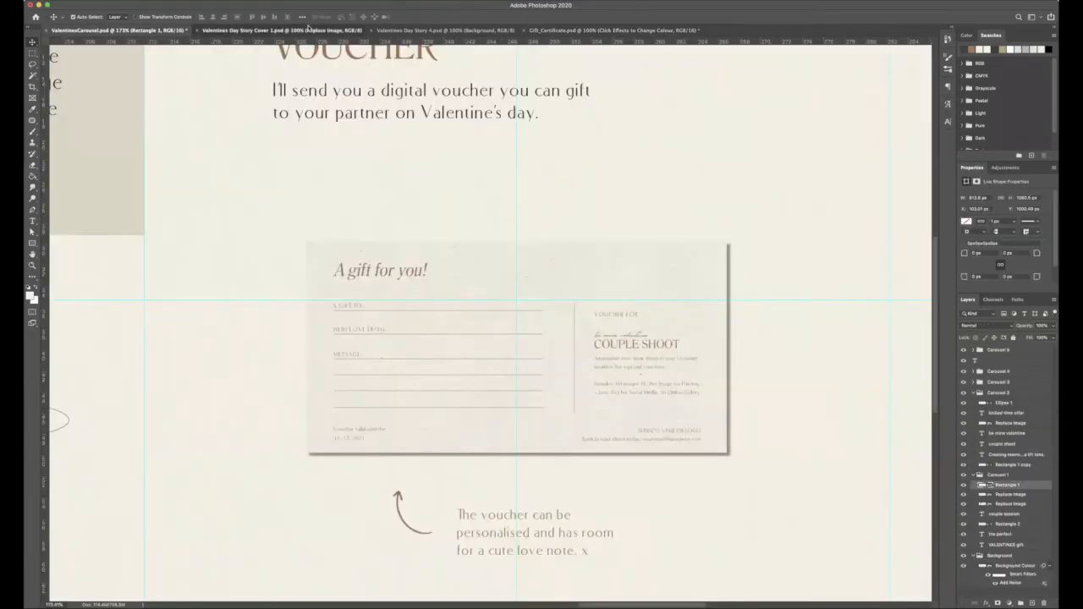
Step: View the voucher design in Valentines Day Story 4.psd and return to Gift_Certificate.psd
click(309, 30)
click(416, 30)
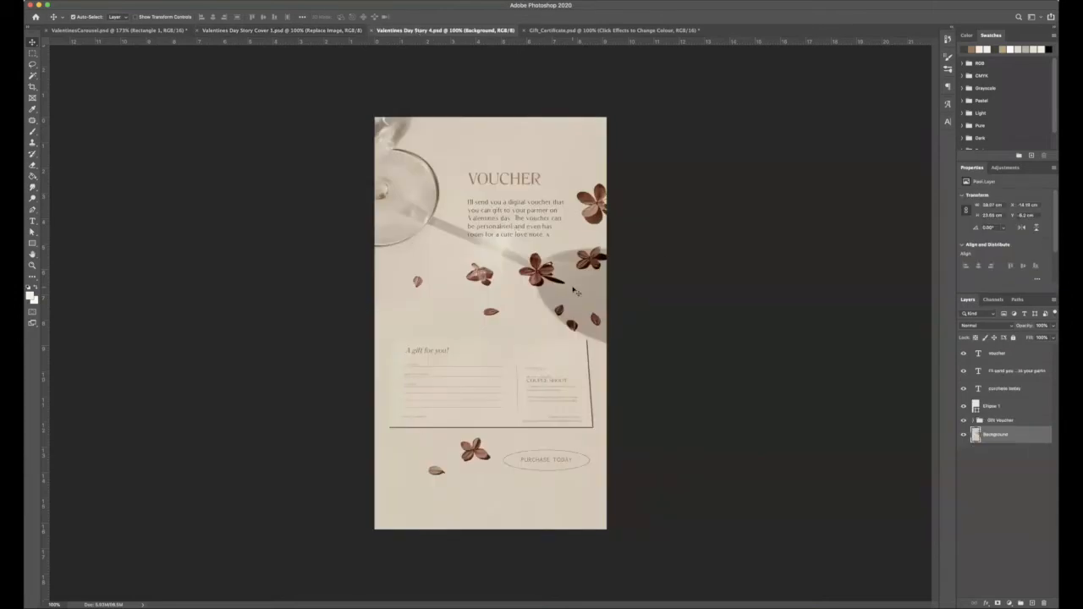
click(560, 31)
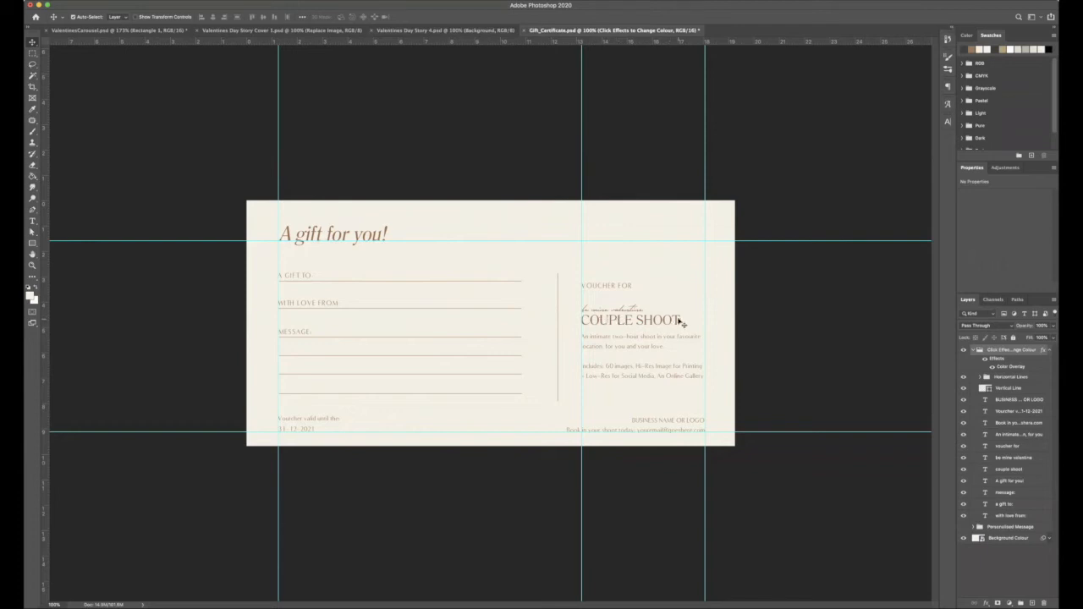
Step: Merge the collapsed Click Effects to Change Colour group, the Personalised Message group and the Background Colour layer into one layer
click(973, 350)
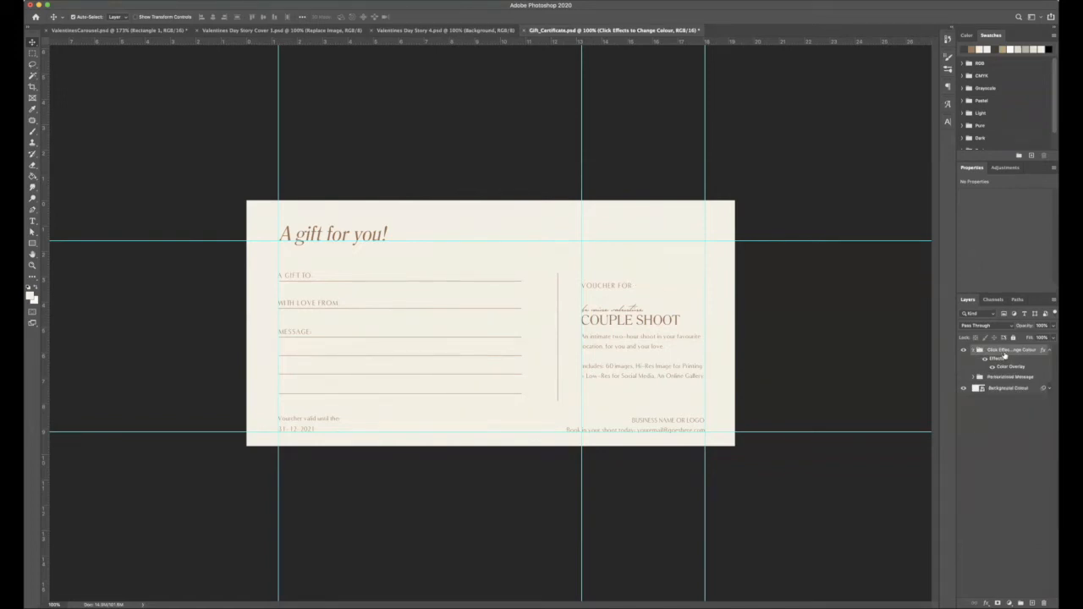
click(1006, 388)
right_click(1013, 350)
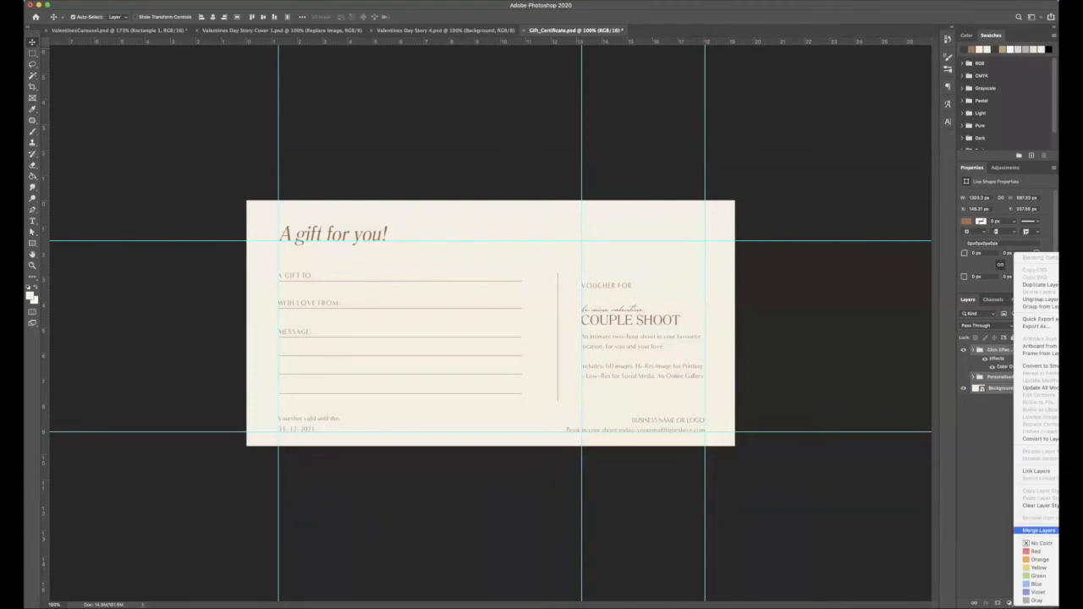
click(1039, 530)
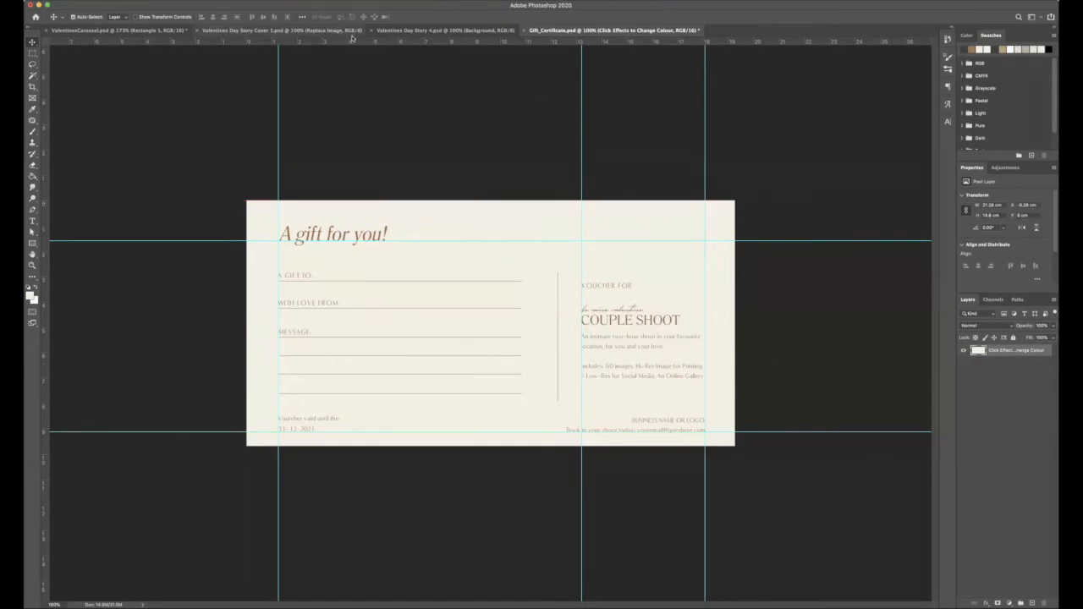
Step: Return to ValentinesCarousel.psd and open the contents of the voucher's Replace Image smart object in the Carousel 4 group
click(402, 30)
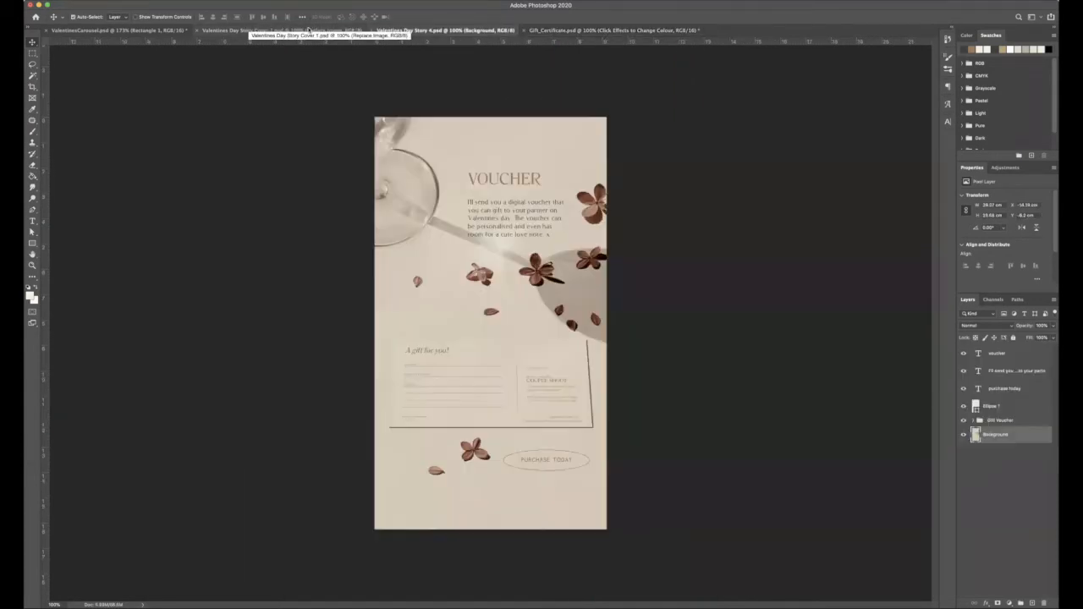
click(340, 31)
click(135, 30)
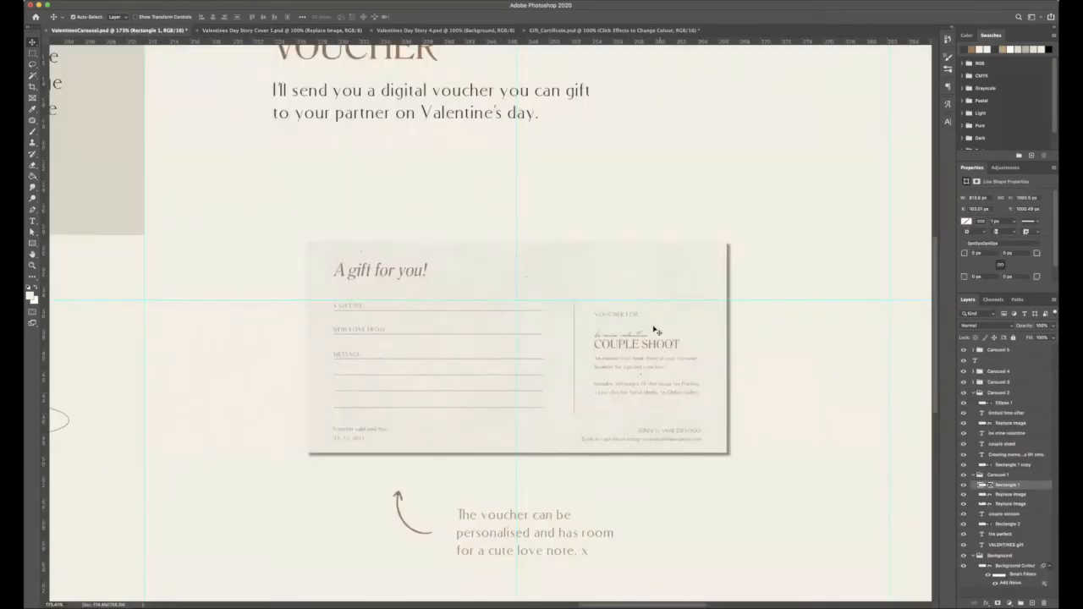
key(super+minus)
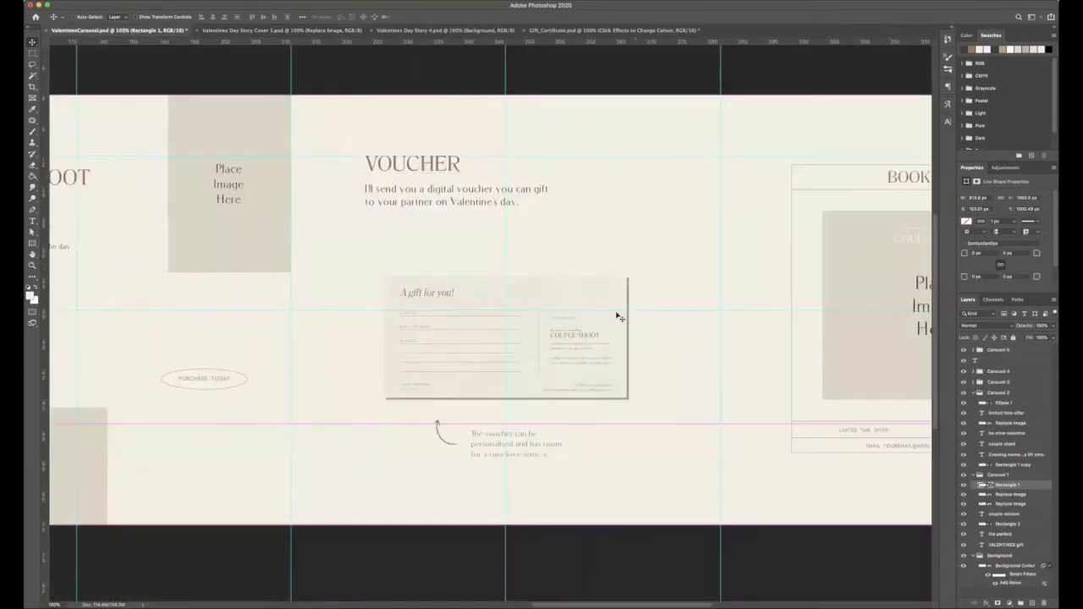
click(552, 301)
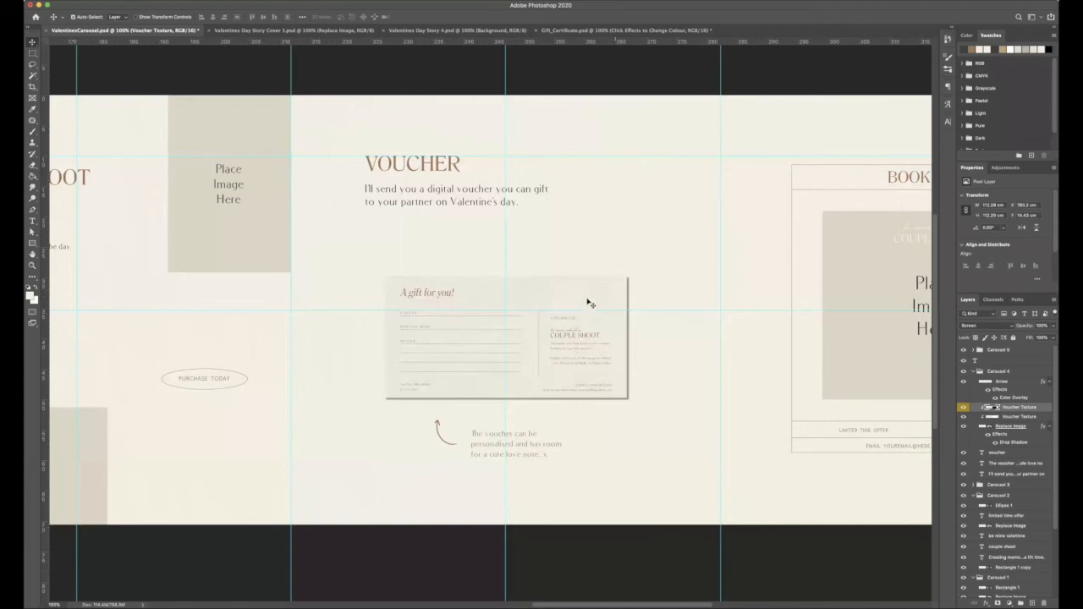
click(988, 429)
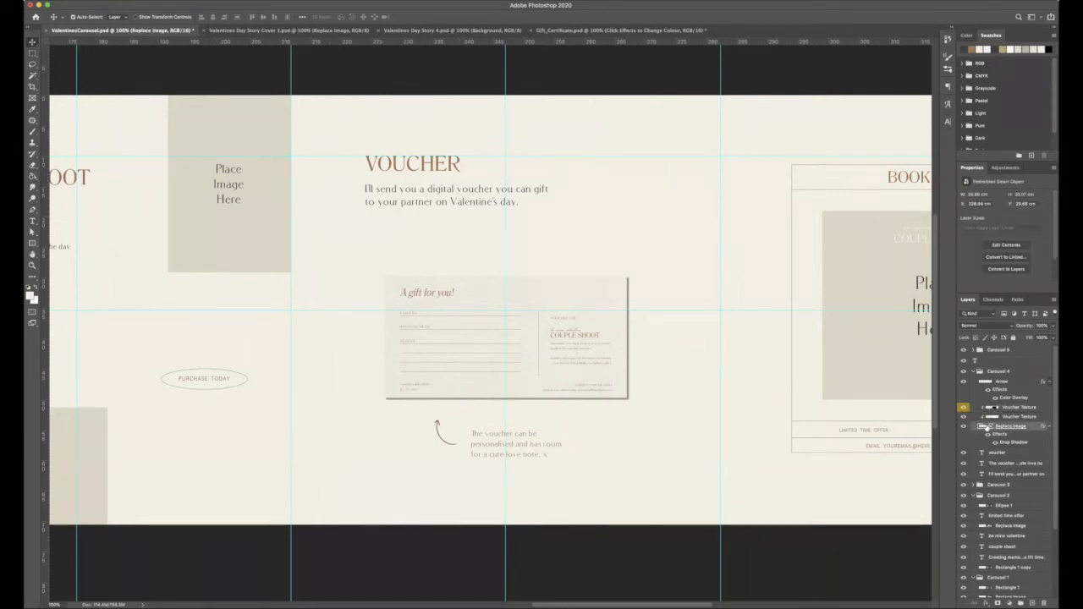
double_click(989, 428)
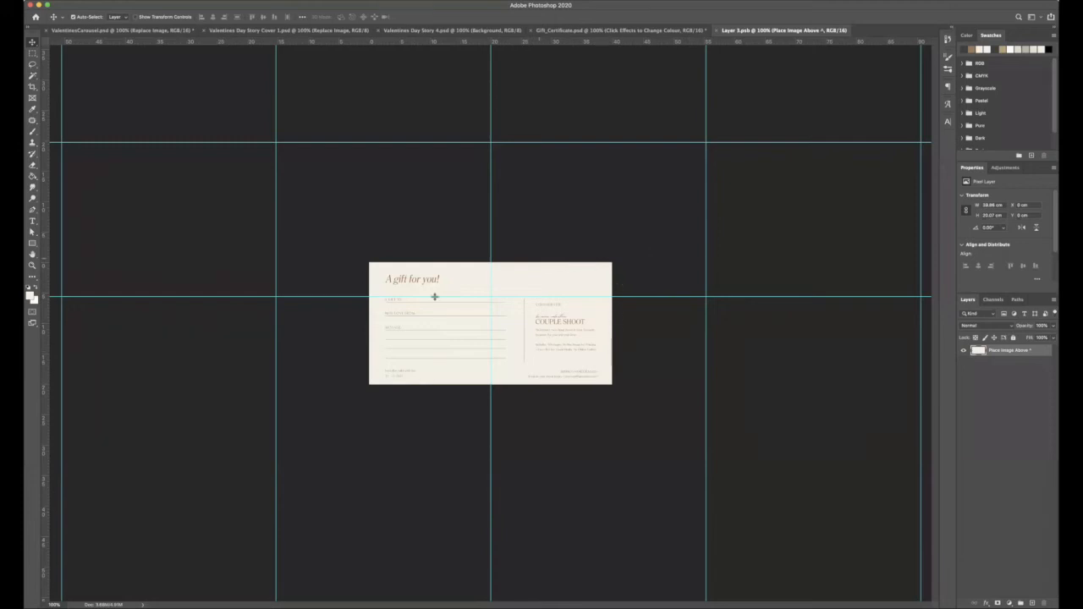
Step: Undo the layer merge in Gift_Certificate.psd and open the Background Colour smart object's contents
click(337, 31)
click(576, 30)
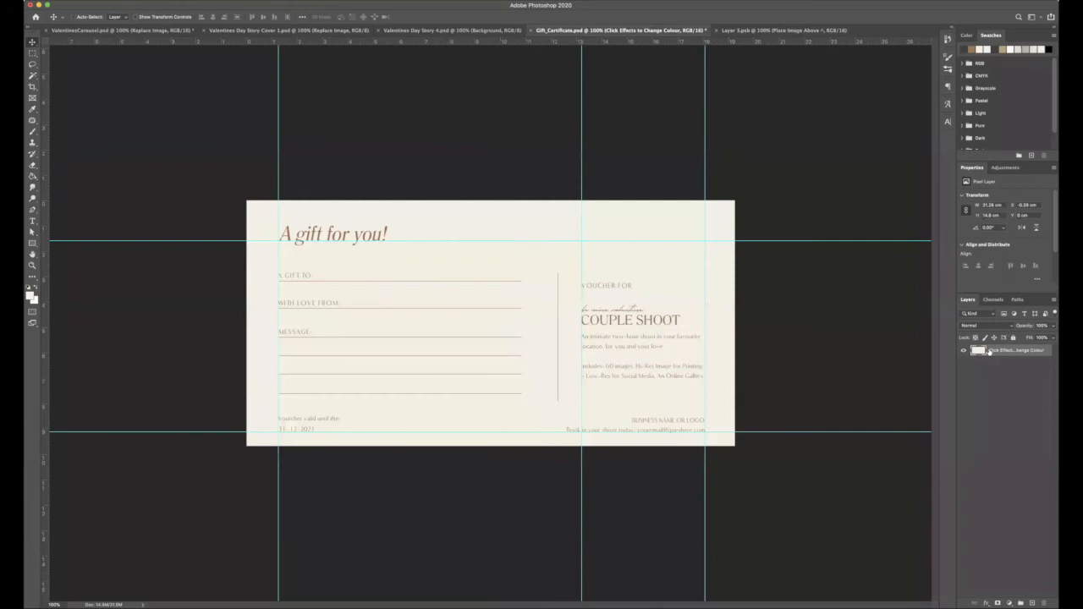
key(super+z)
click(987, 389)
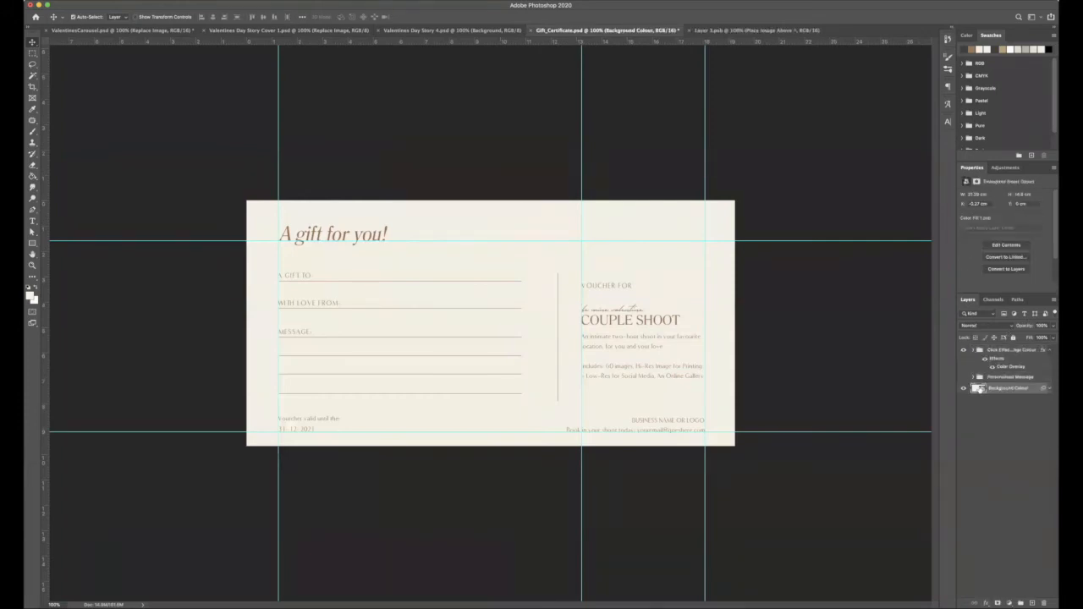
double_click(984, 389)
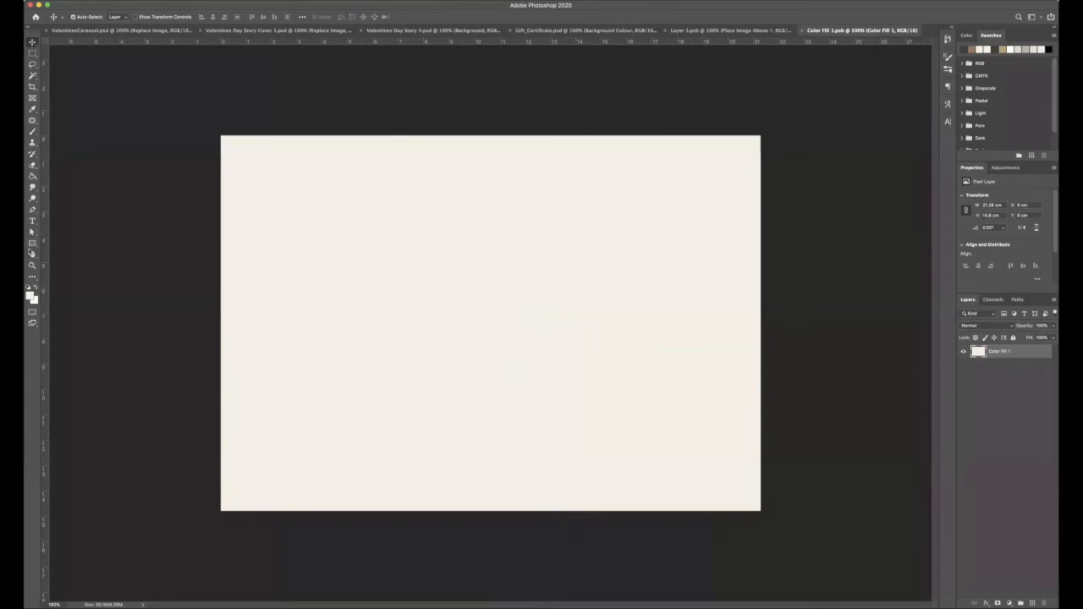
Step: Fill the certificate's Color Fill 1 background layer with the brown swatch using the Paint Bucket tool
click(33, 175)
click(968, 49)
click(706, 310)
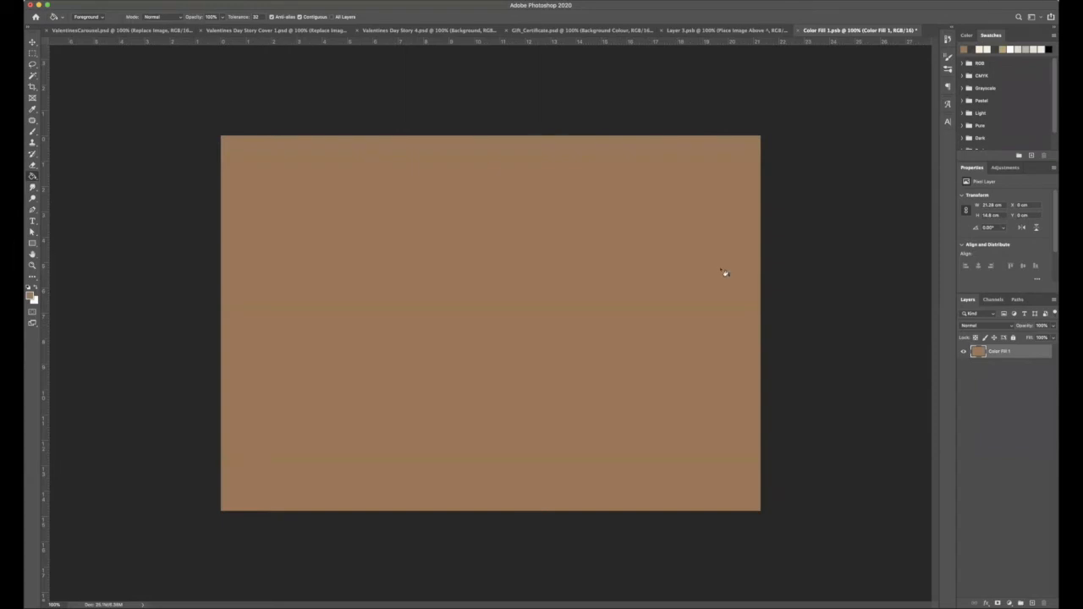
Step: Fill the Color Fill 1 layer with the dark grey swatch, save the smart object, and return to Gift_Certificate.psd
click(968, 50)
click(718, 210)
key(super+s)
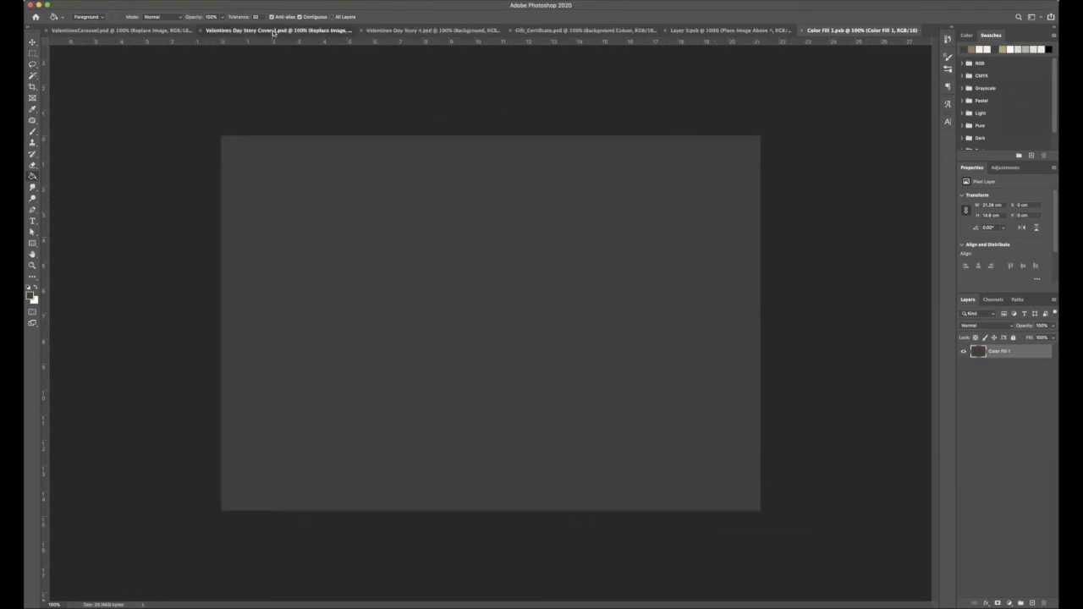
click(273, 30)
click(635, 32)
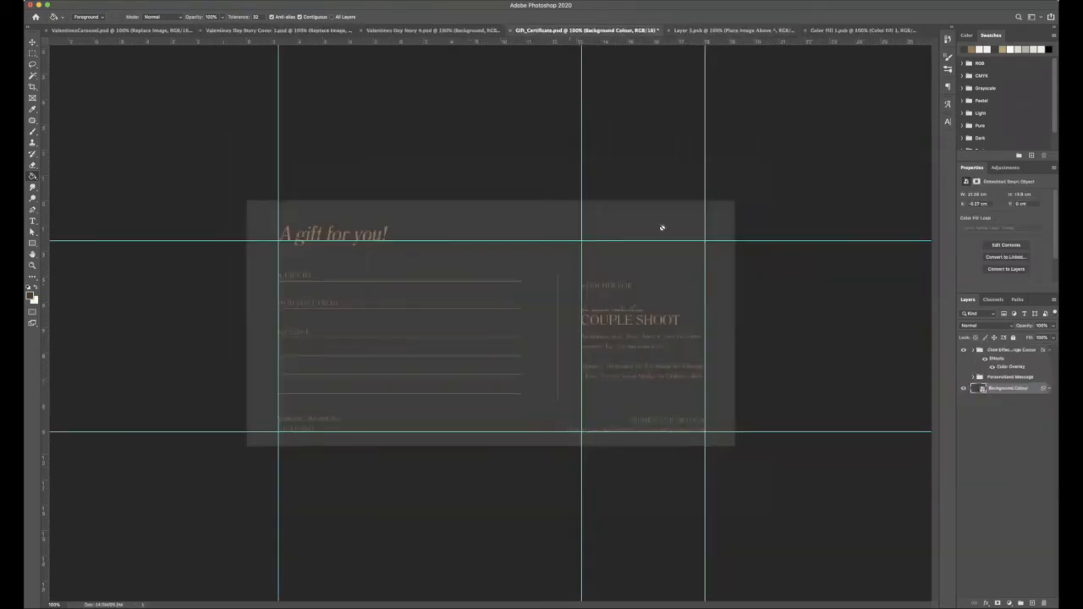
Step: Merge the recoloured certificate's two groups and its Background Colour layer into a single layer
click(998, 352)
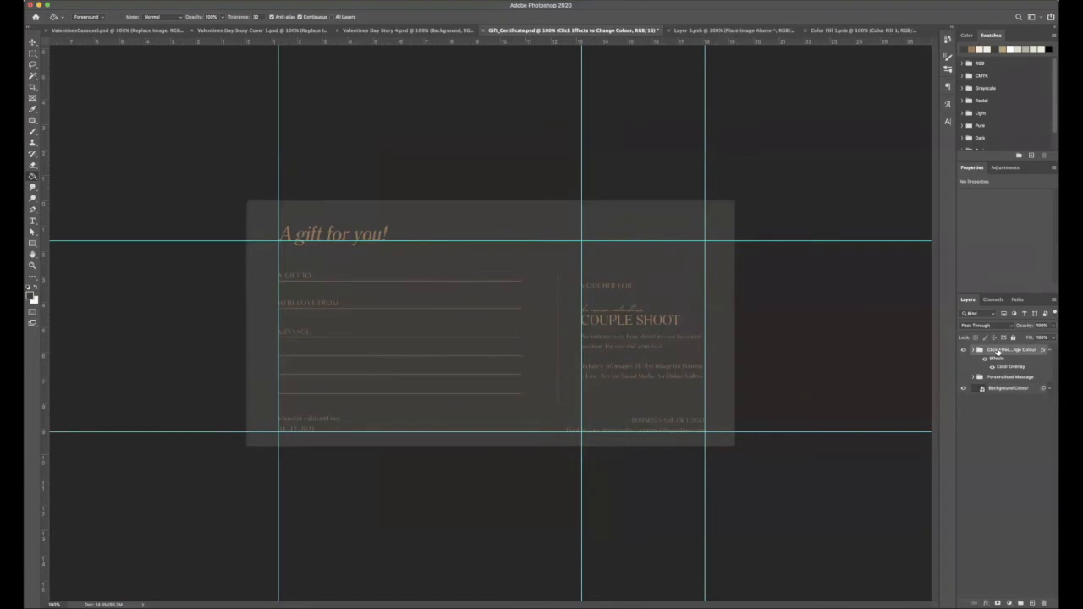
right_click(998, 352)
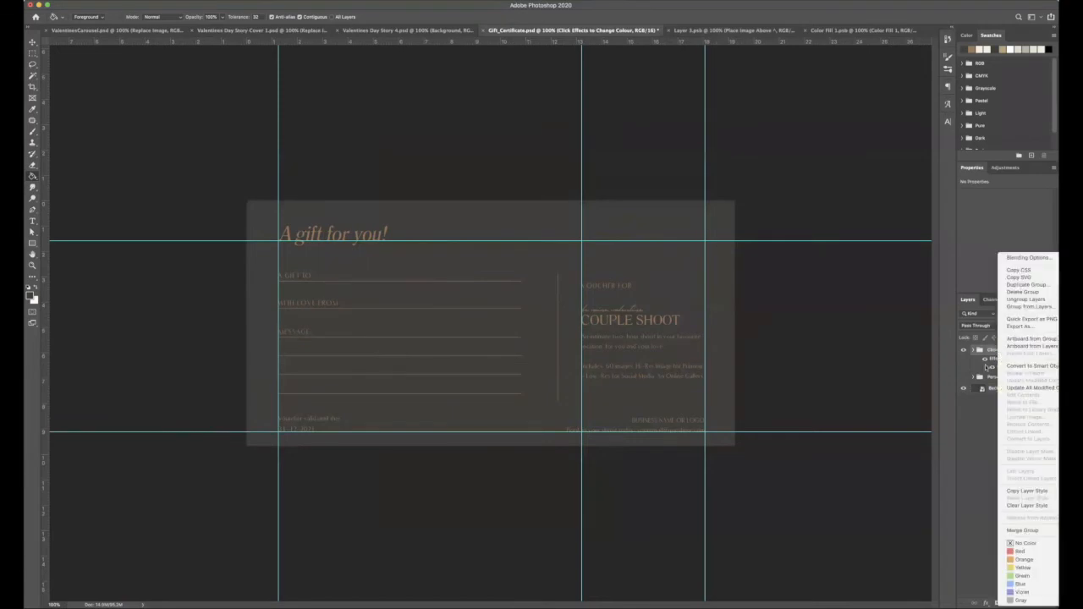
click(971, 373)
shift+click(999, 391)
right_click(1004, 352)
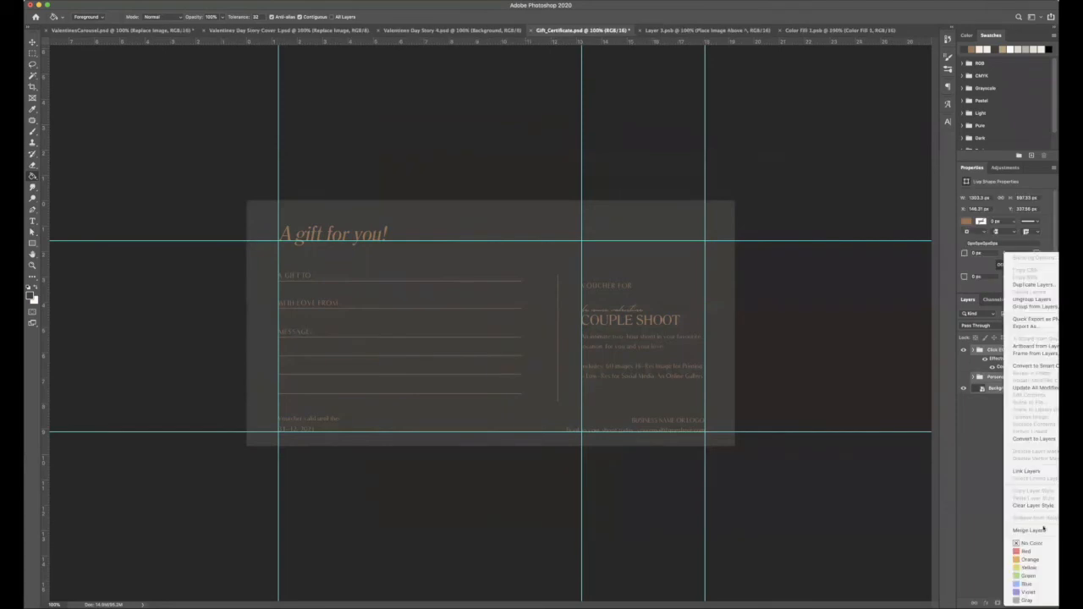
click(1044, 528)
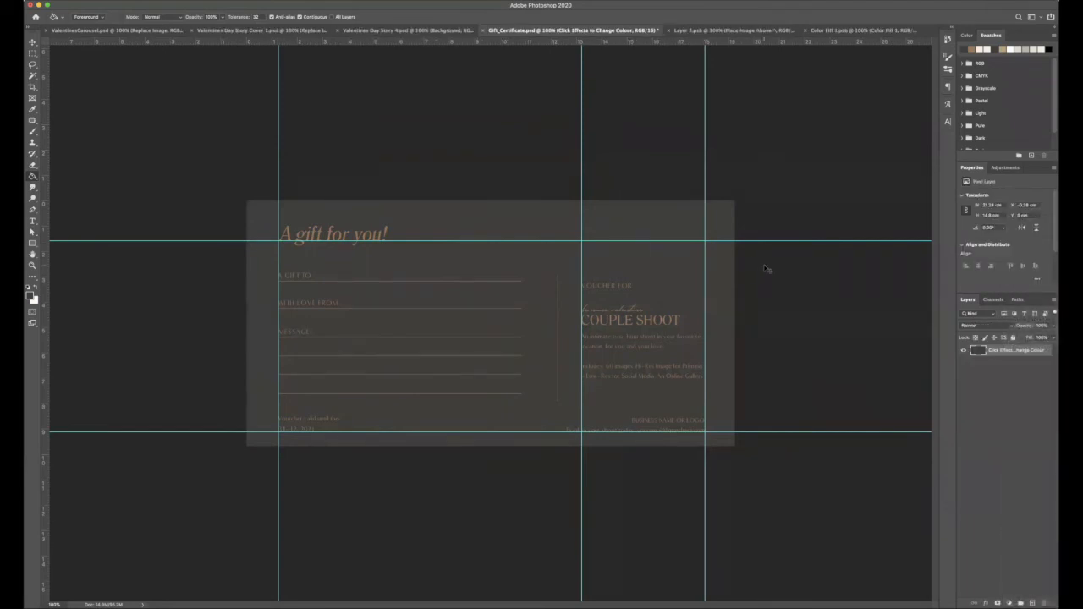
Step: Copy the merged dark certificate into Layer 3.psb above the placeholder layer and scale it down to fit the voucher canvas
click(825, 30)
click(729, 30)
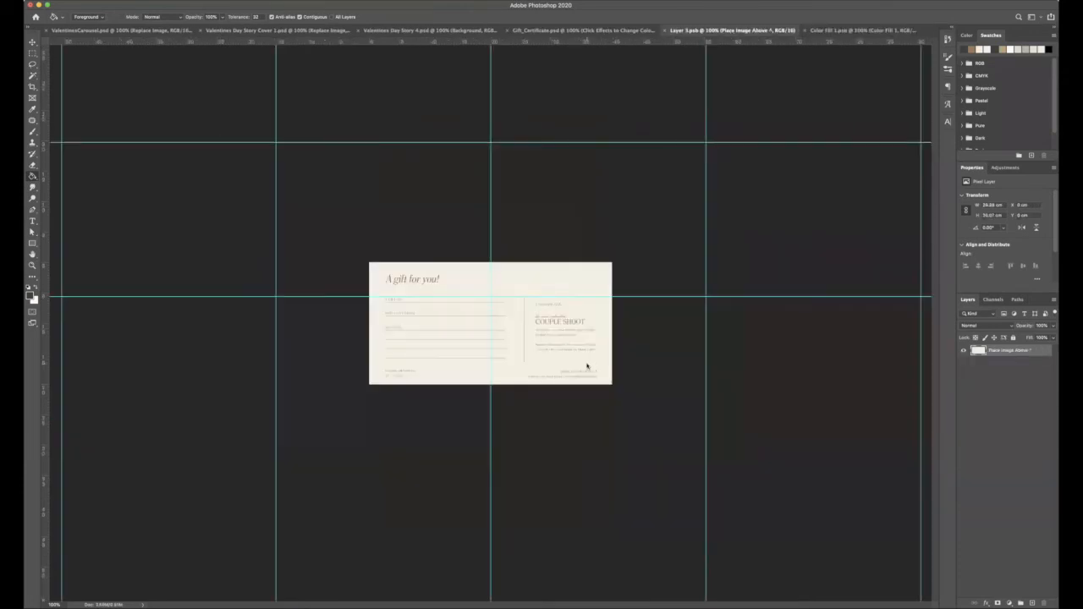
key(super+v)
key(super+t)
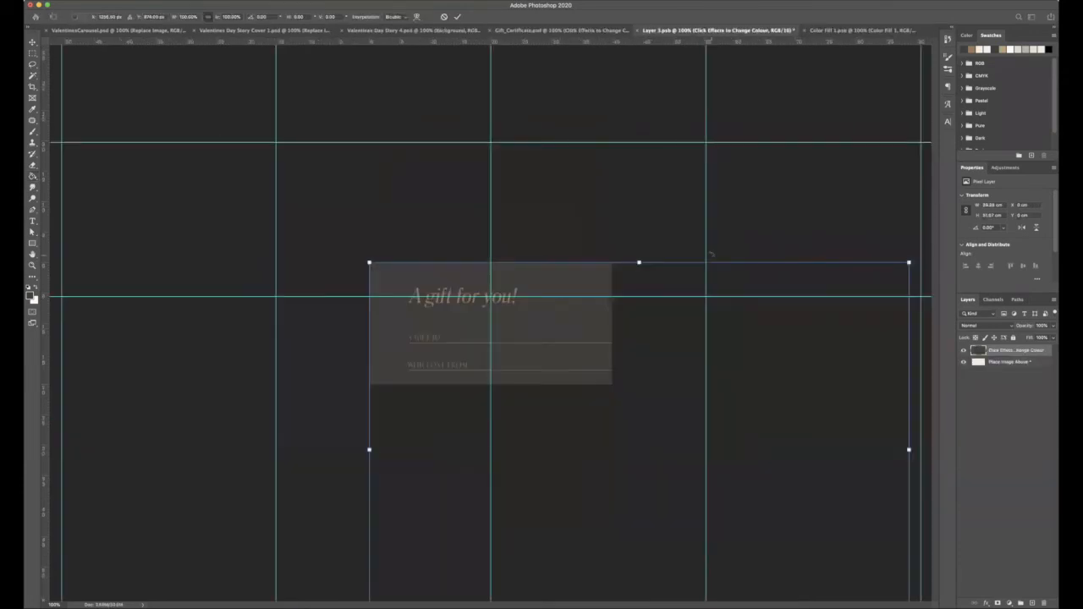
key(super+minus)
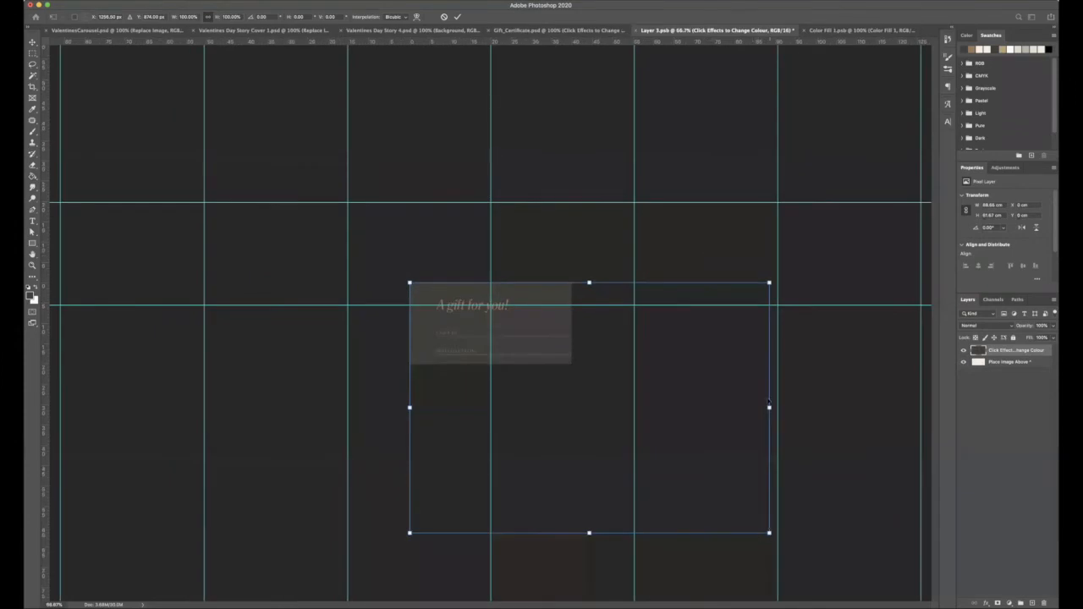
mouse_move(771, 408)
mouse_down()
mouse_move(572, 356)
mouse_move(537, 291)
mouse_up()
key(Return)
key(g)
scroll(495, 326, up, 5)
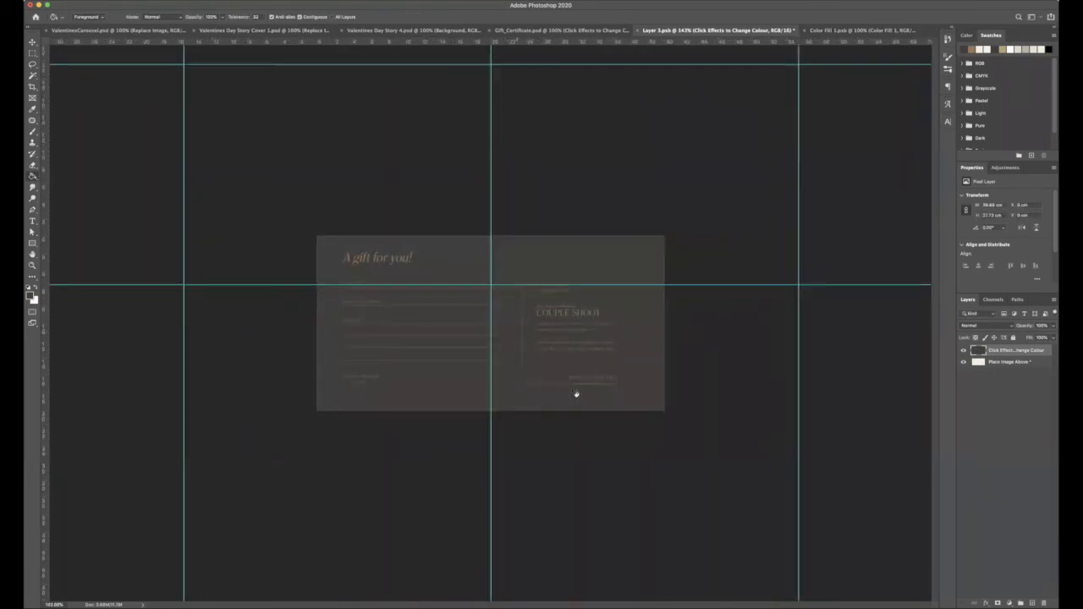
Step: Flatten the certificate and placeholder layers in Layer 3.psb and save the smart object
shift+click(1005, 363)
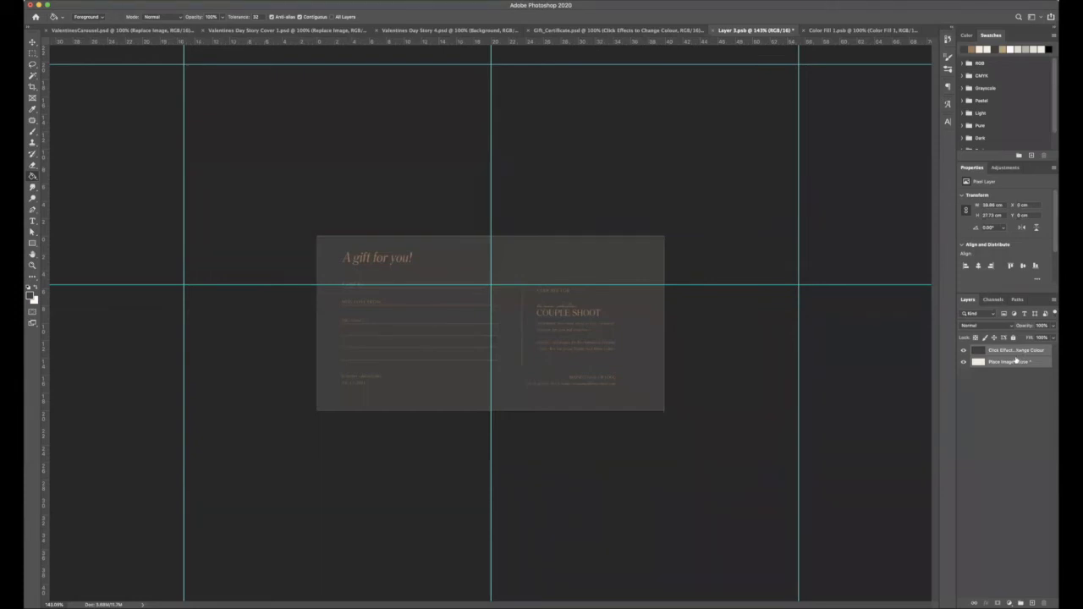
right_click(1012, 352)
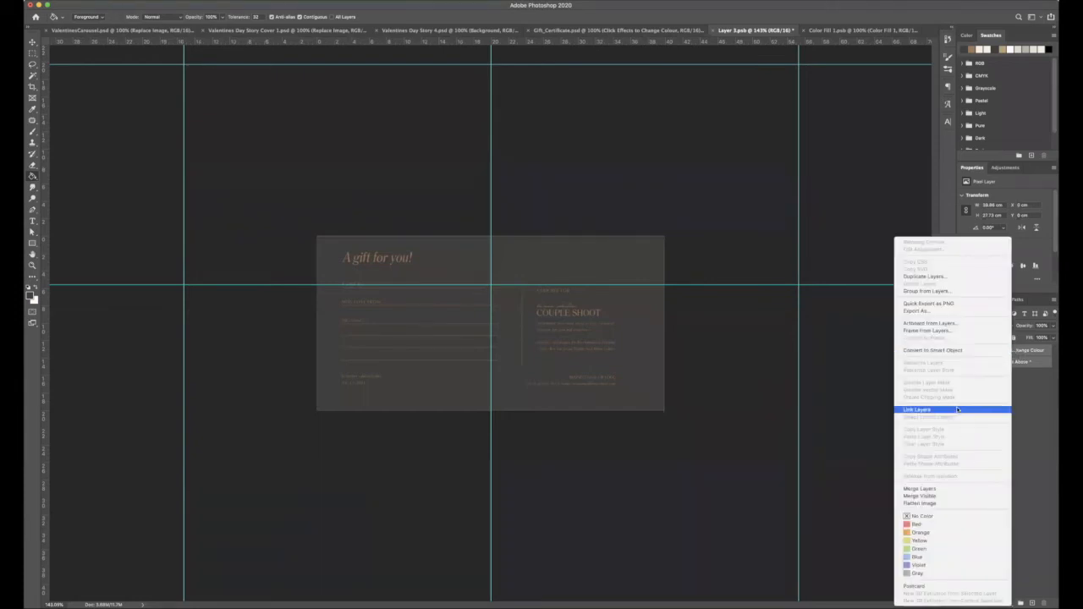
click(946, 504)
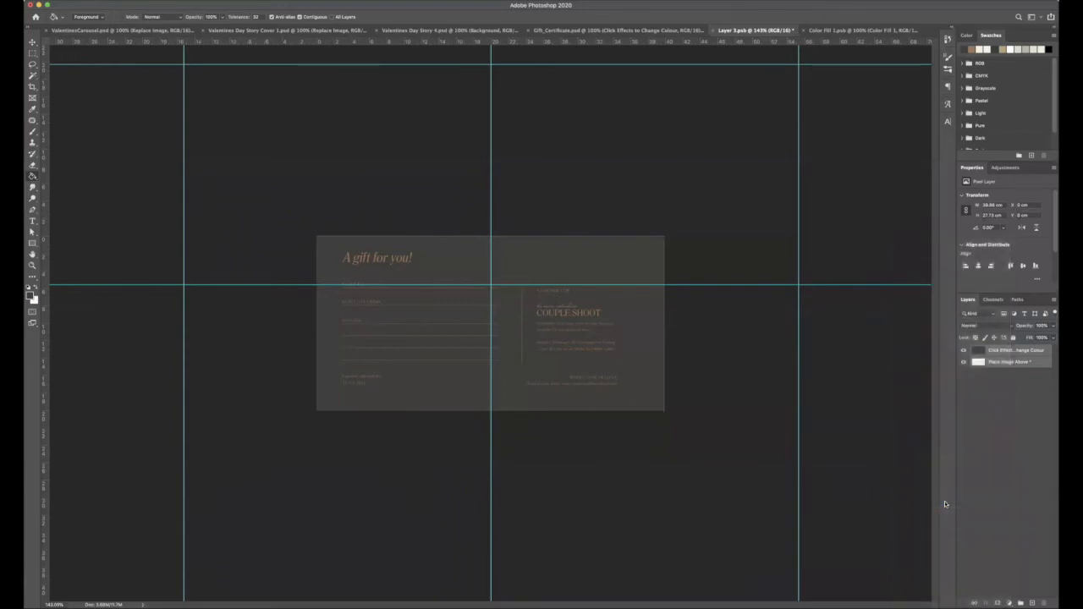
key(super+s)
click(91, 1)
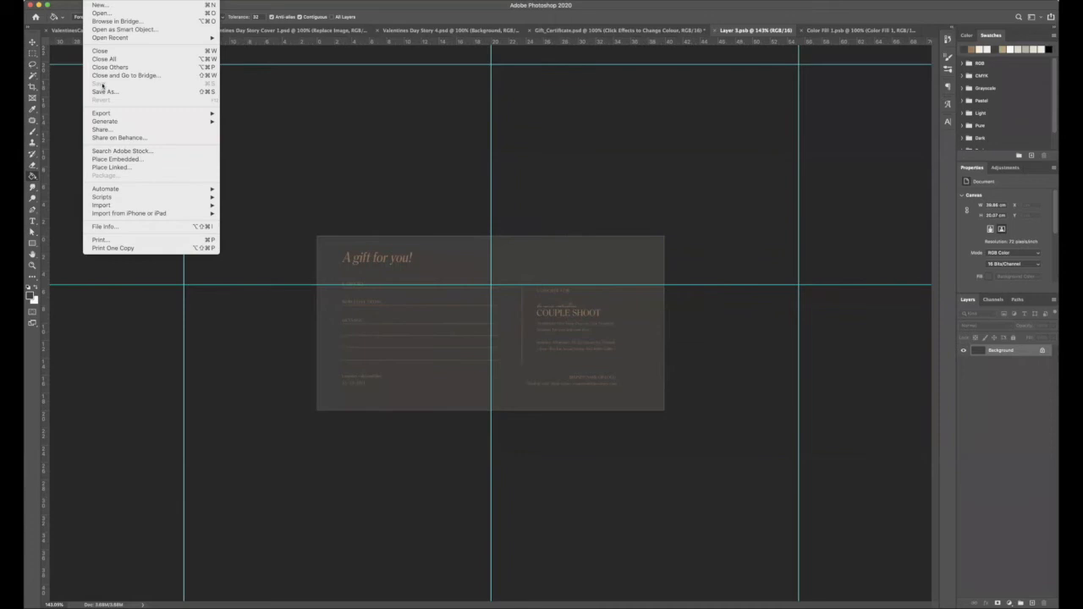
click(287, 94)
Step: Return to ValentinesCarousel.psd and review the updated voucher alongside the neighbouring carousel slides
click(106, 31)
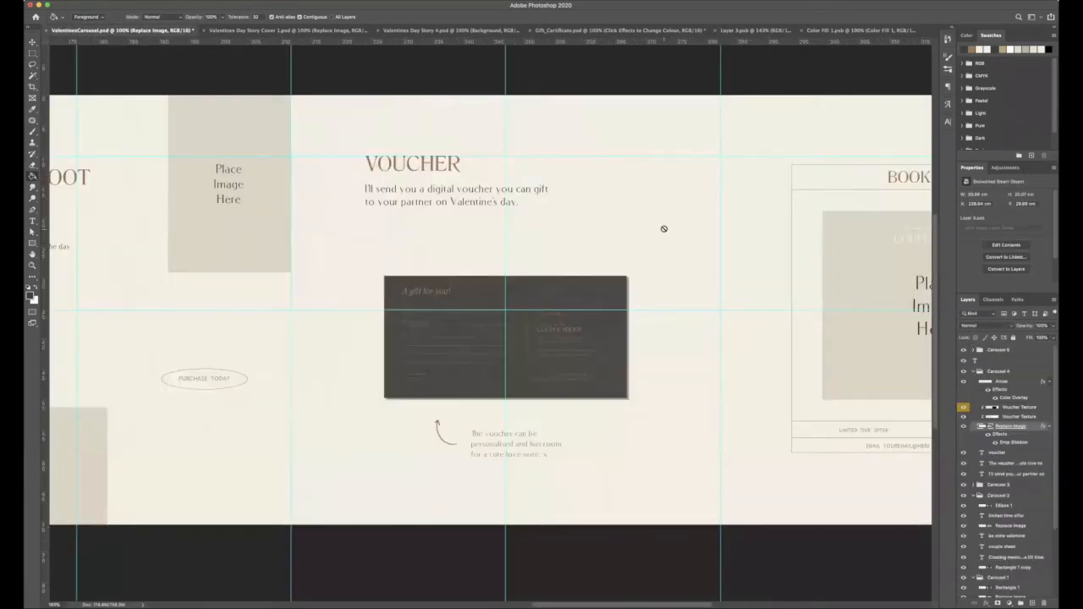
key(super+minus)
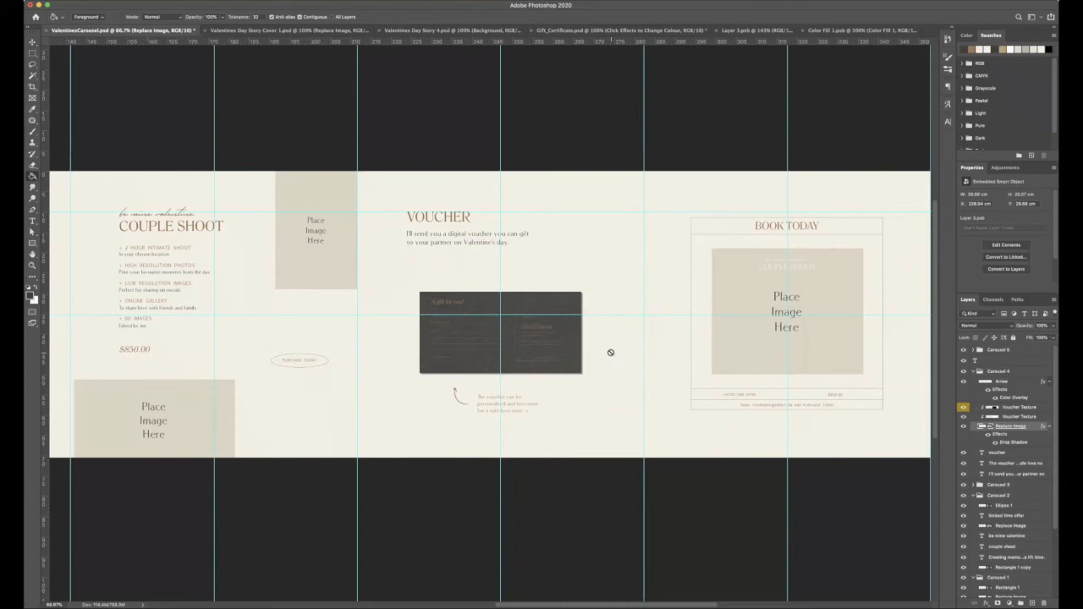
scroll(610, 353, right, 5)
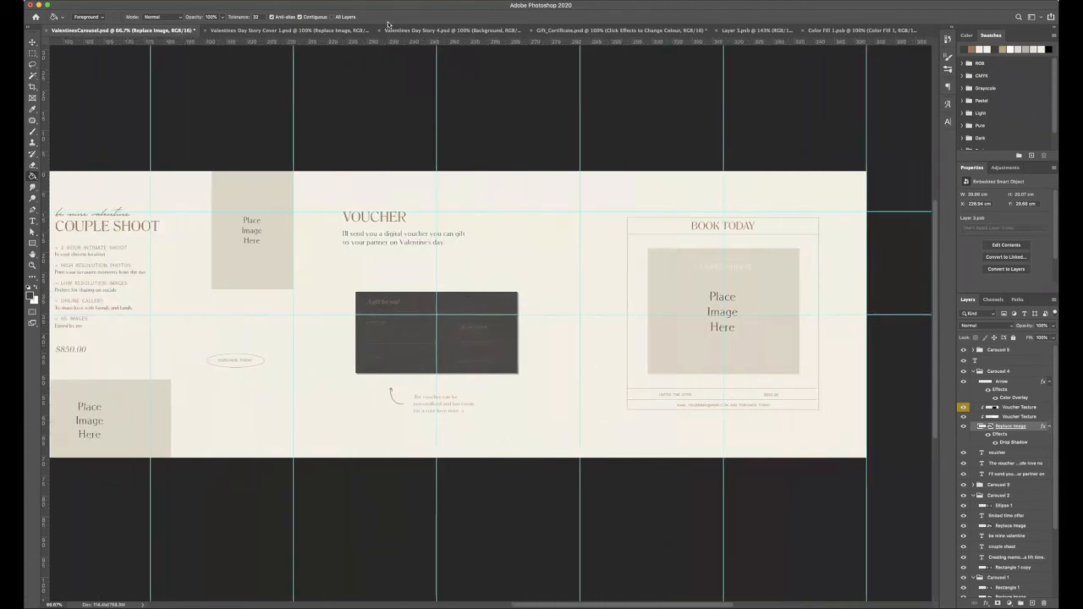
Step: Expand the Gift Voucher group in Valentines Day Story 4.psd, identify its replaceable voucher layer and open that smart object's contents
click(403, 30)
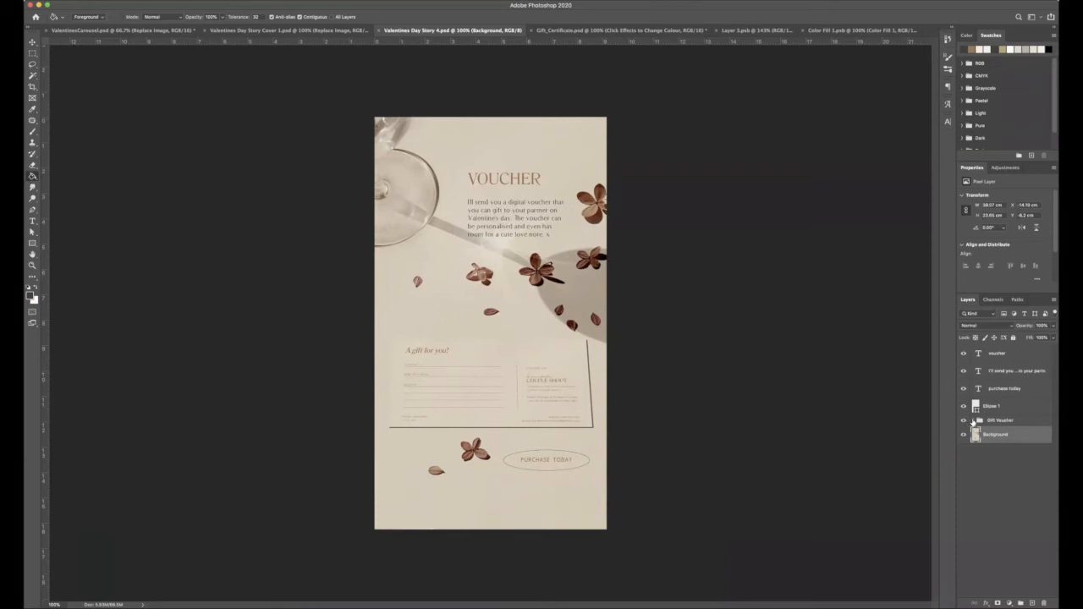
click(974, 421)
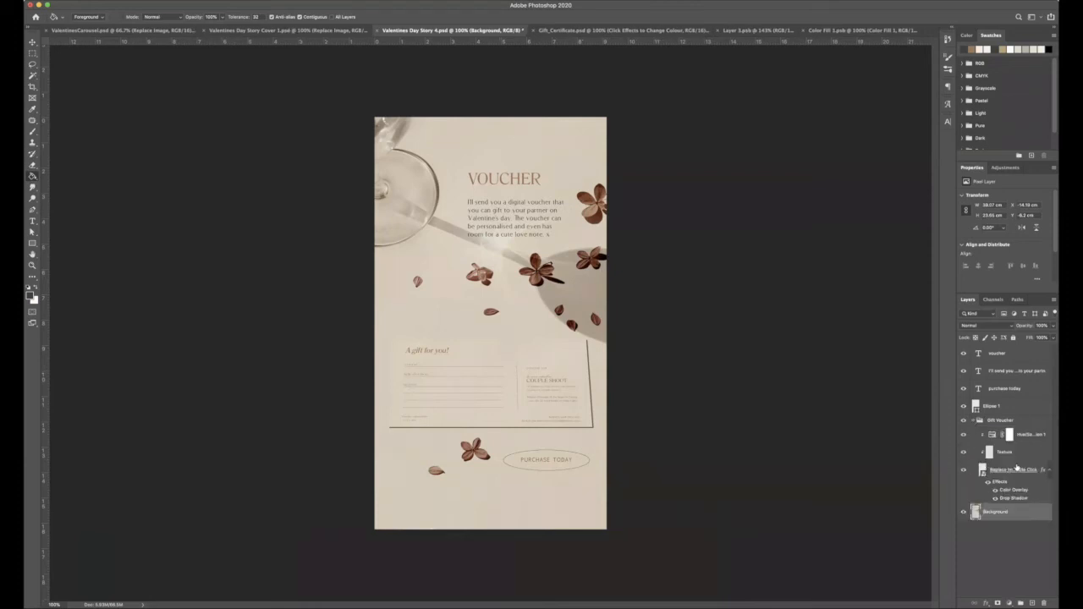
key(v)
click(982, 471)
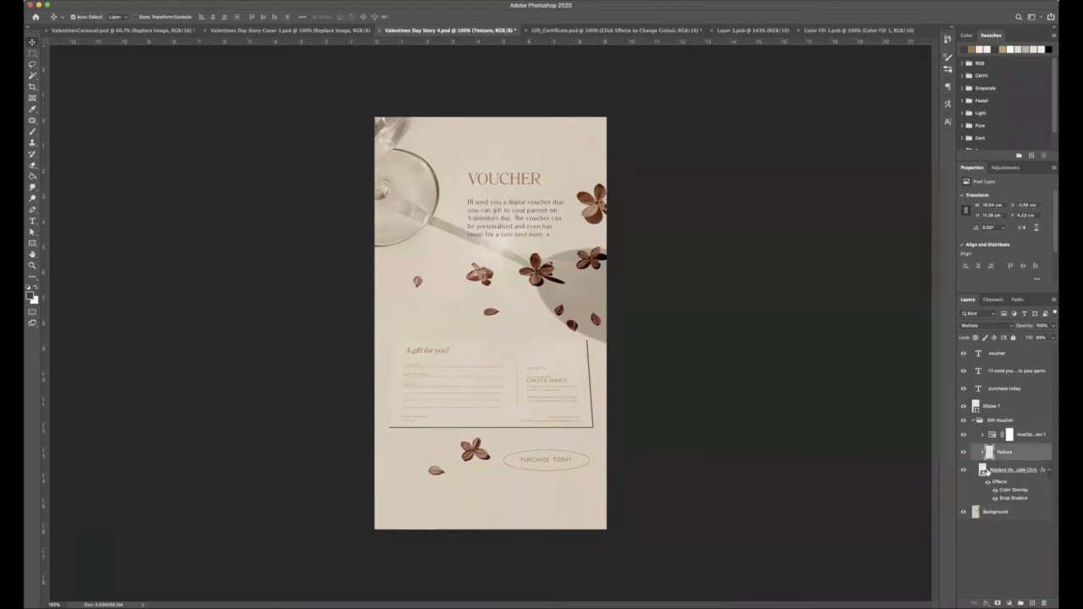
click(964, 470)
click(964, 471)
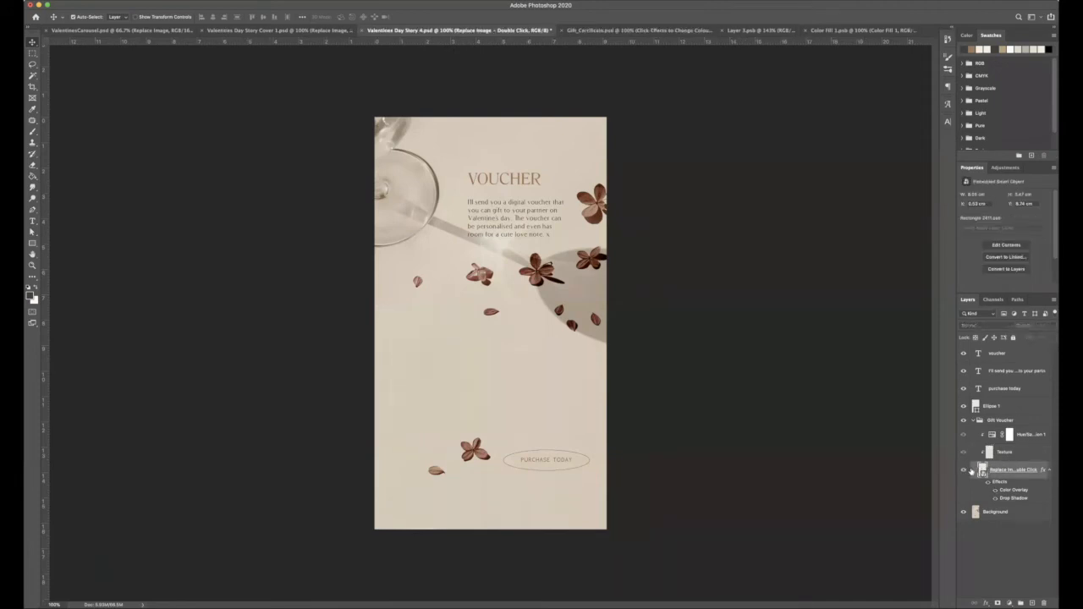
double_click(982, 470)
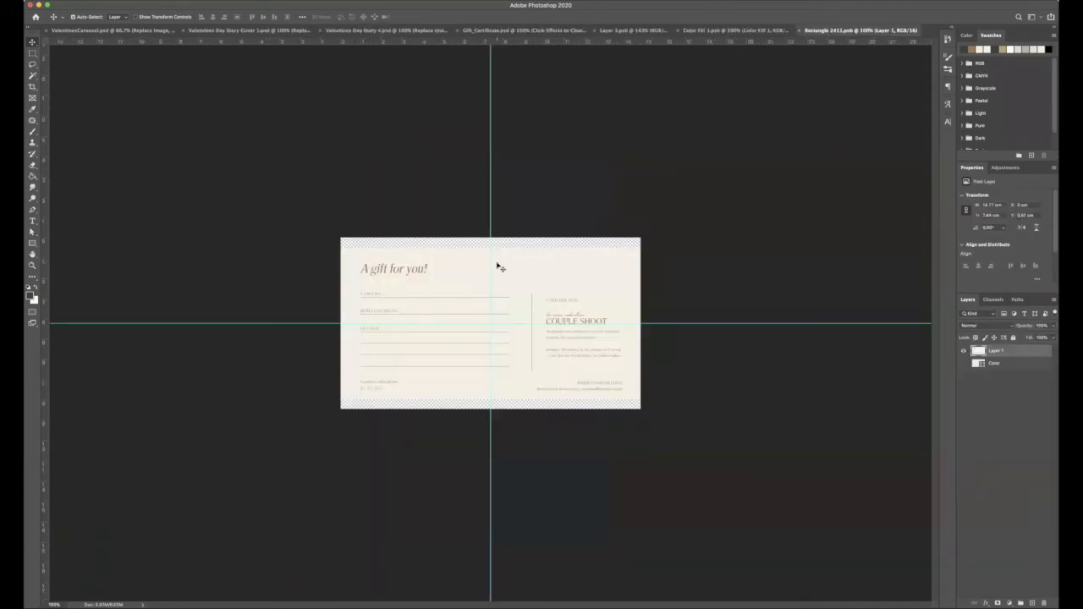
Step: Paste the dark certificate into Rectangle 2411.psb and scale it down to cover the existing voucher
key(super+v)
key(super+t)
drag(882, 427, 567, 283)
mouse_move(609, 341)
mouse_down()
mouse_move(640, 341)
mouse_move(628, 345)
mouse_up()
key(Return)
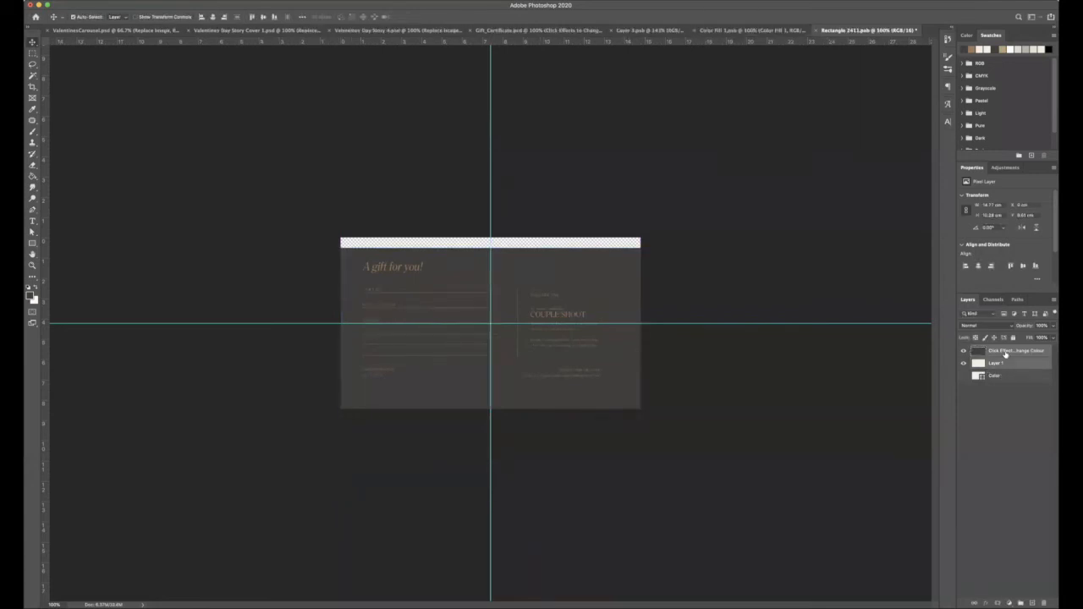
Step: Try flattening the voucher layers, discarding the hidden Color layer, and check the saved result in Valentines Day Story 4.psd
click(1004, 377)
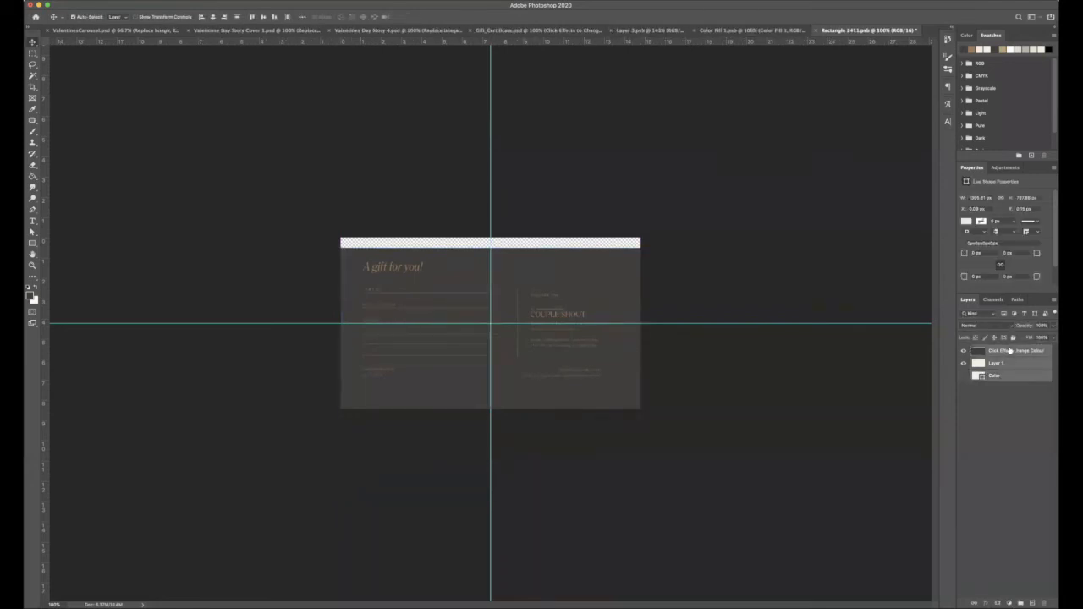
right_click(1010, 351)
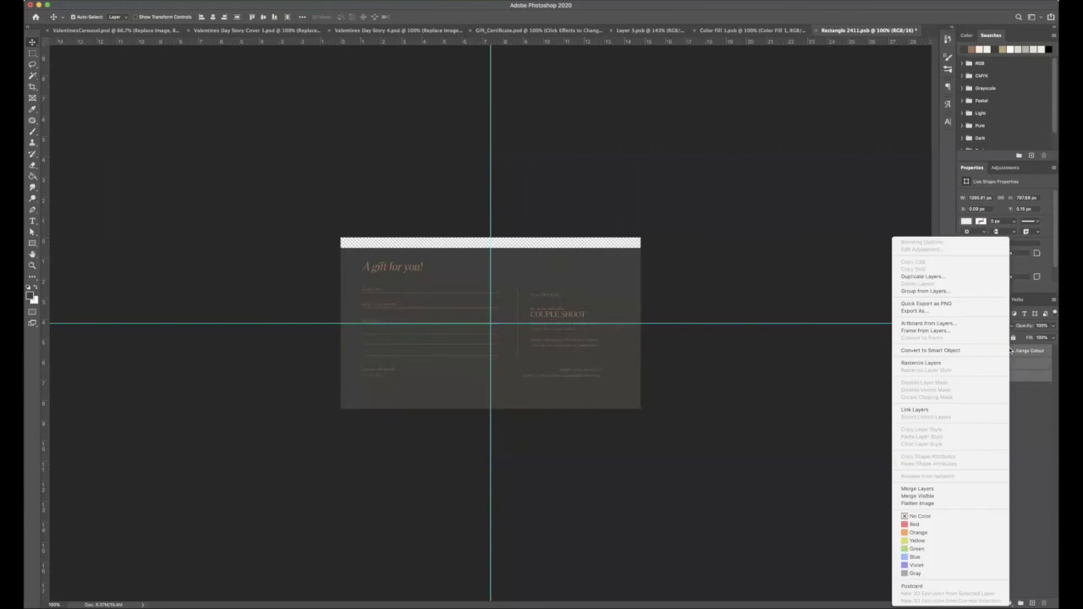
click(952, 504)
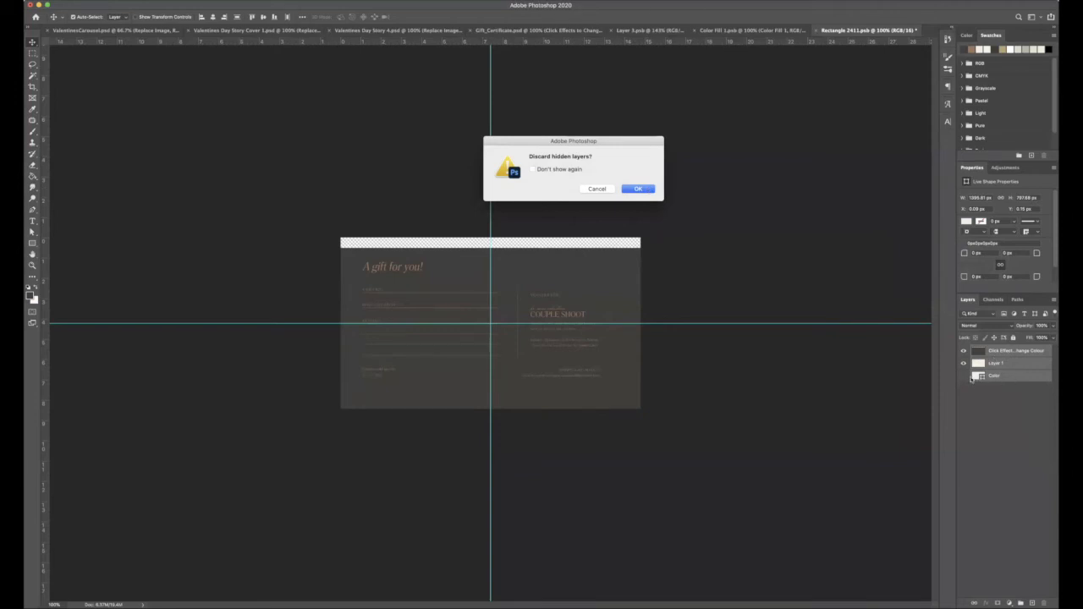
click(642, 189)
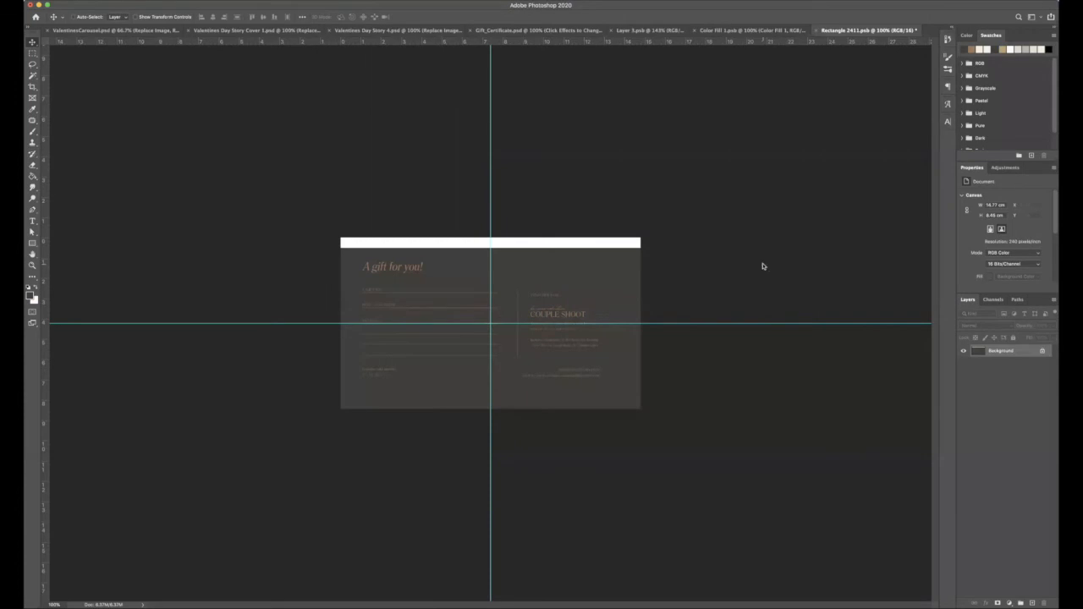
click(374, 30)
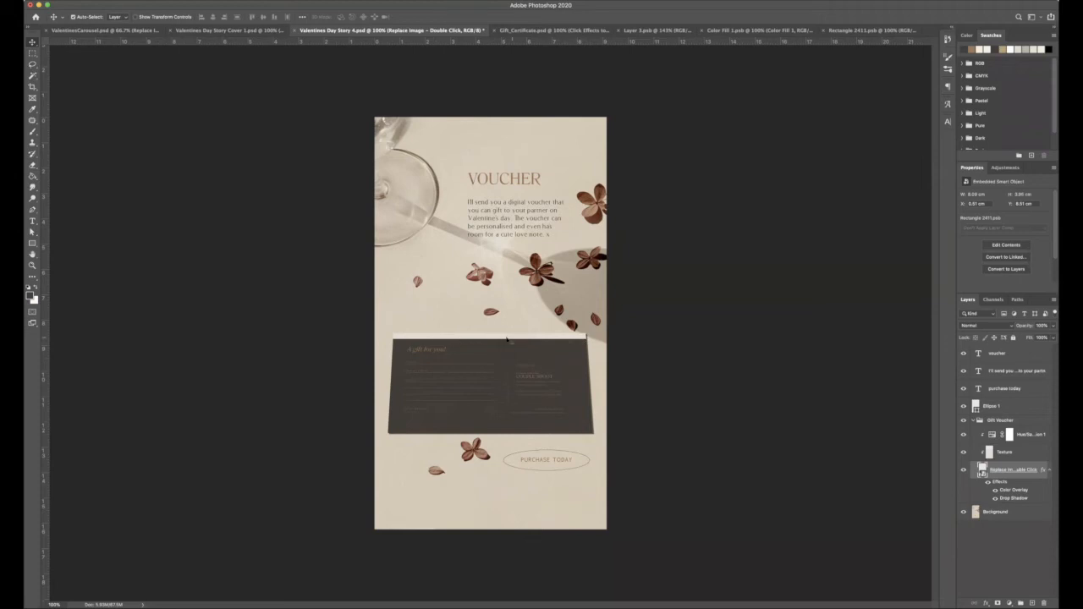
Step: Restore the unflattened layers in Rectangle 2411.psb, show the Color layer and fill it with a dark tone sampled from the certificate
click(874, 30)
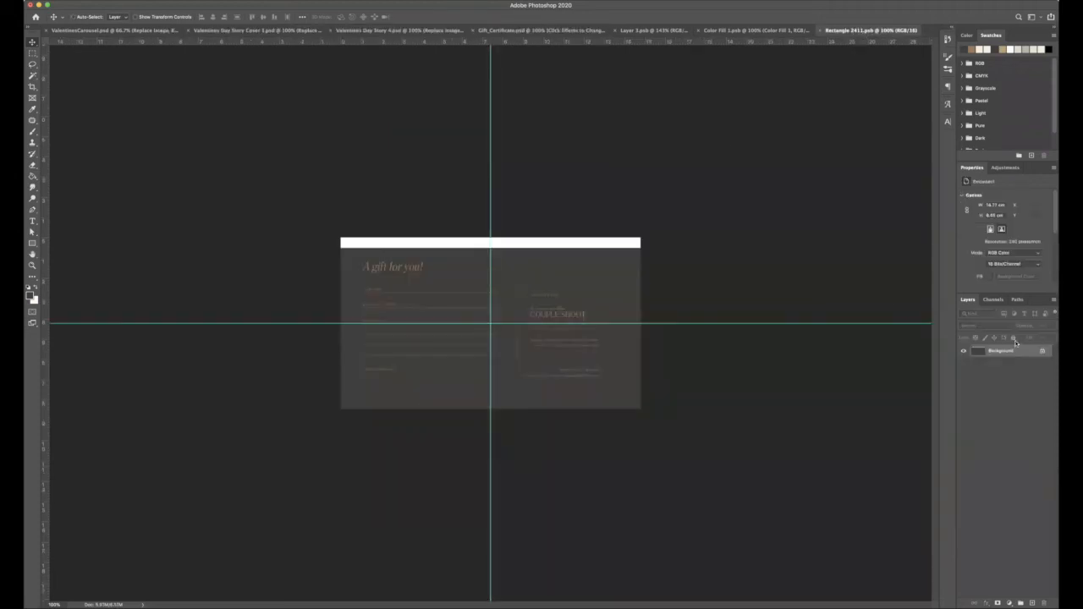
click(978, 378)
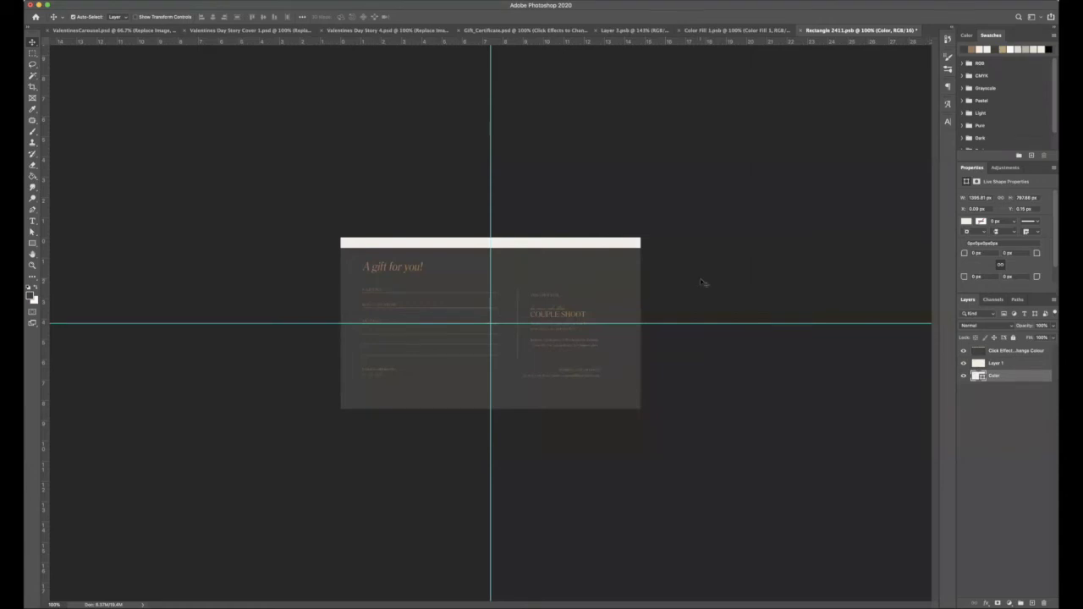
key(i)
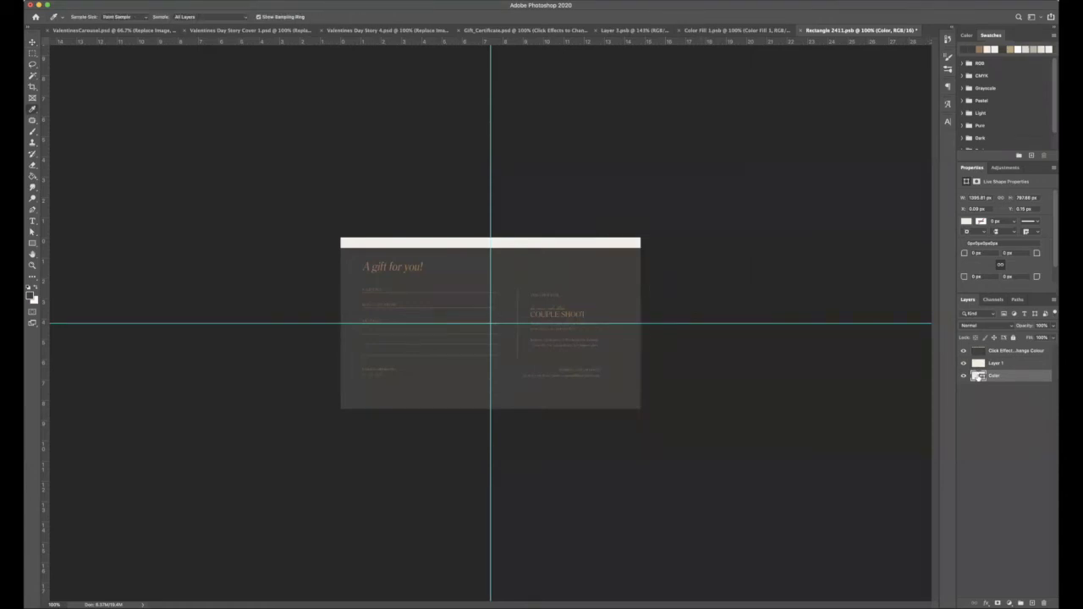
double_click(977, 377)
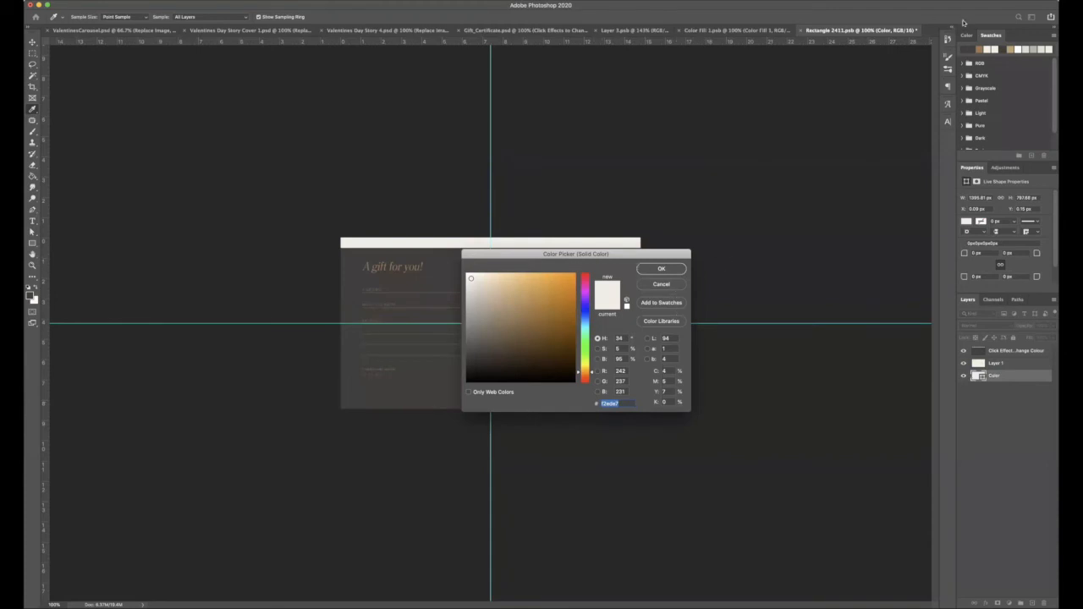
click(966, 49)
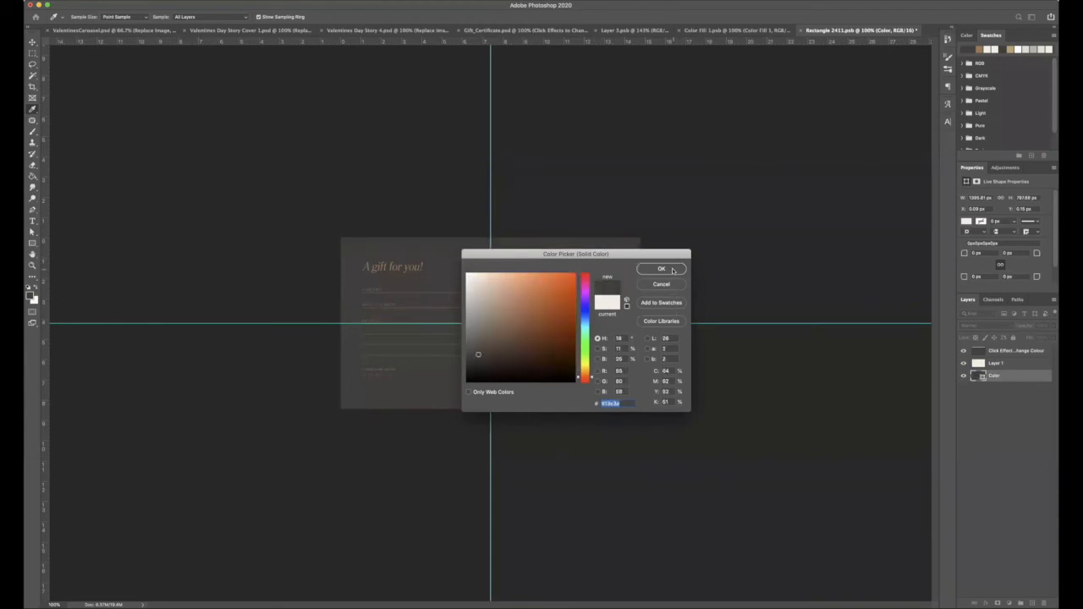
click(449, 267)
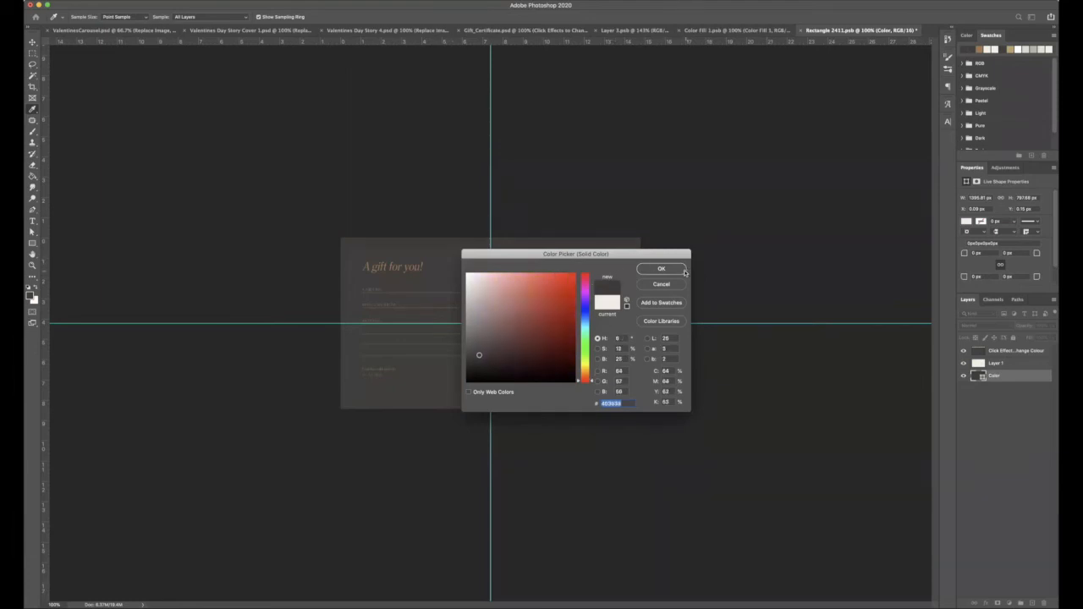
click(662, 270)
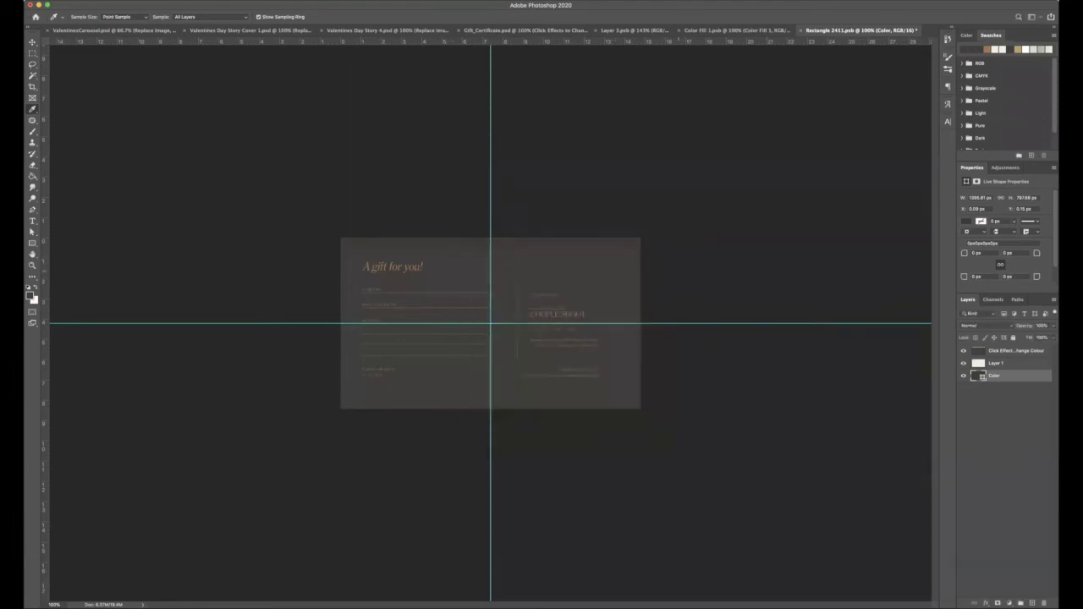
Step: Resample the dark background near the certificate's upper edge and apply it to the Color layer's fill
click(629, 262)
double_click(976, 376)
click(967, 51)
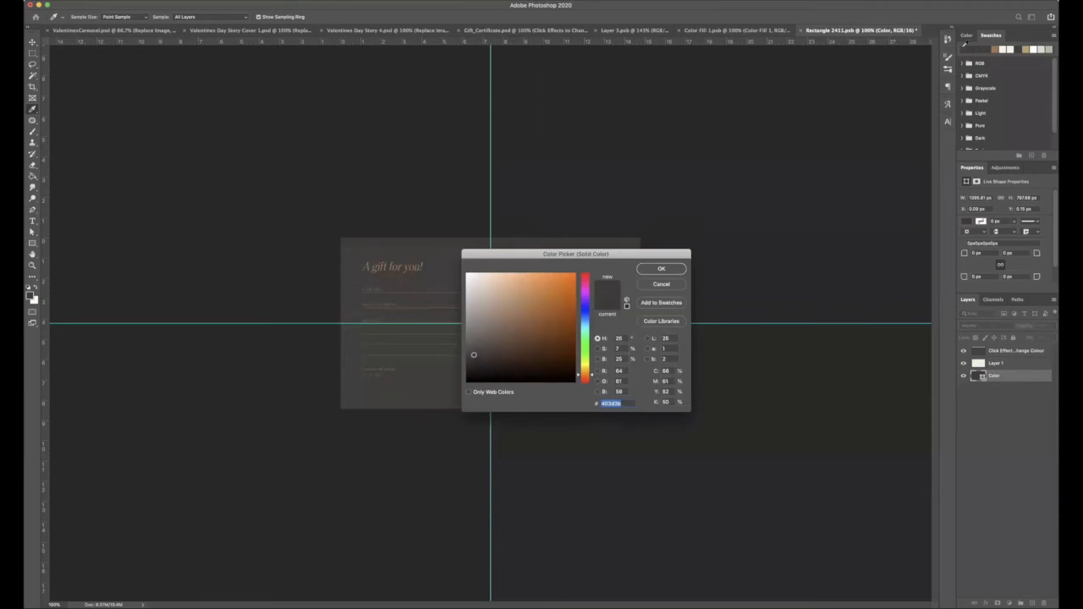
click(661, 269)
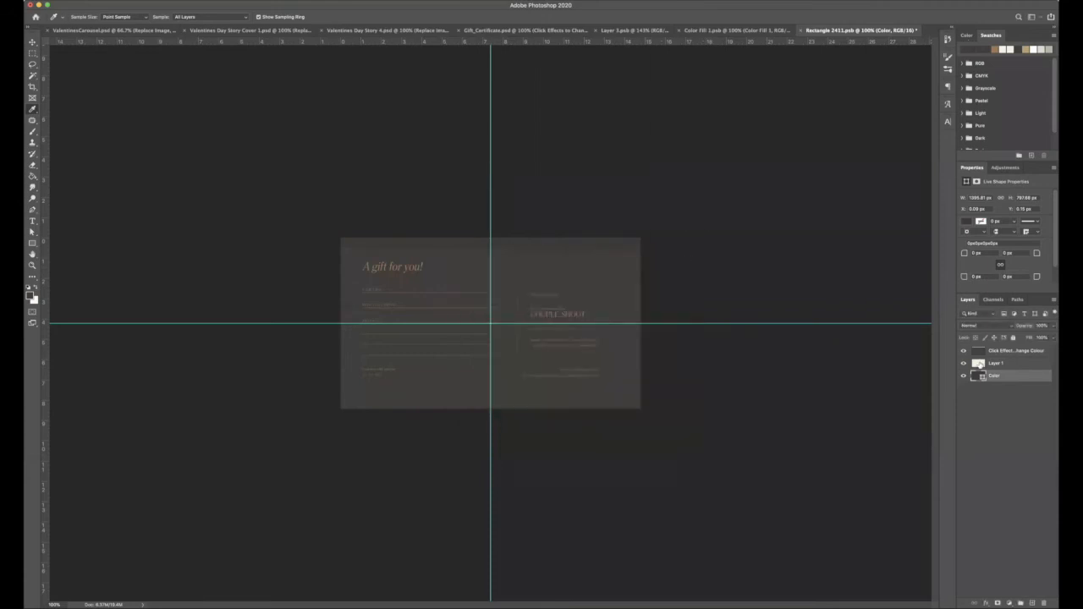
Step: Flatten all the layers in Rectangle 2411.psb, save the smart object and return to Valentines Day Story 4.psd
right_click(1007, 357)
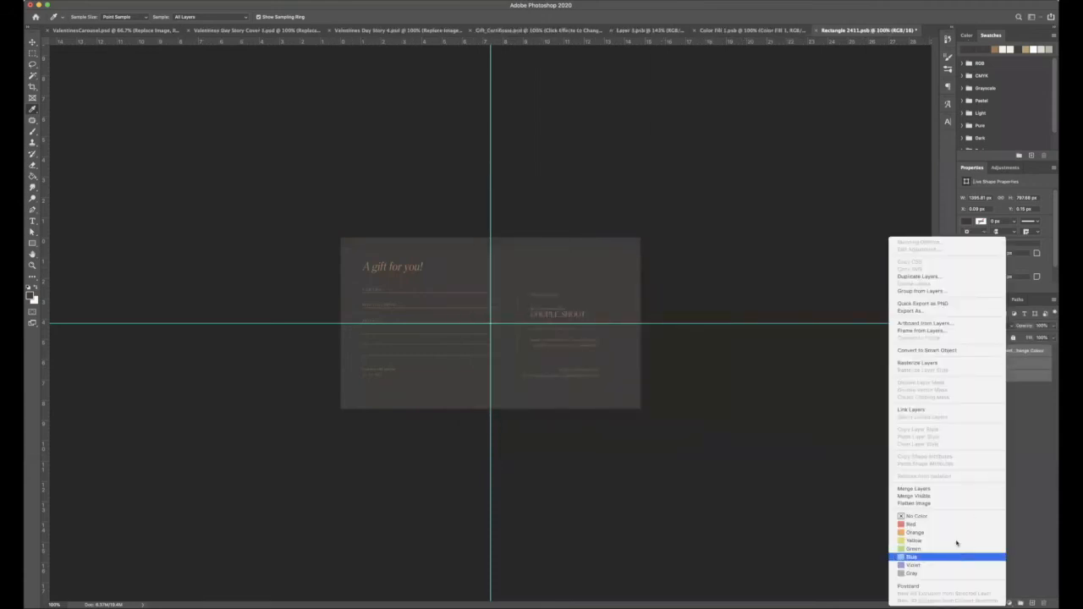
click(951, 505)
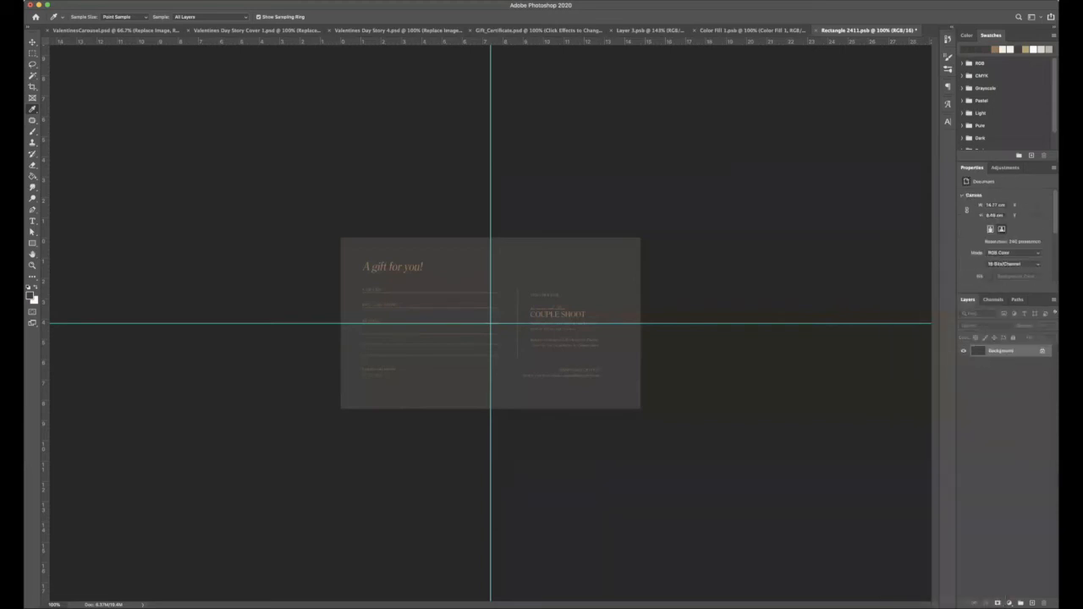
click(247, 30)
click(392, 29)
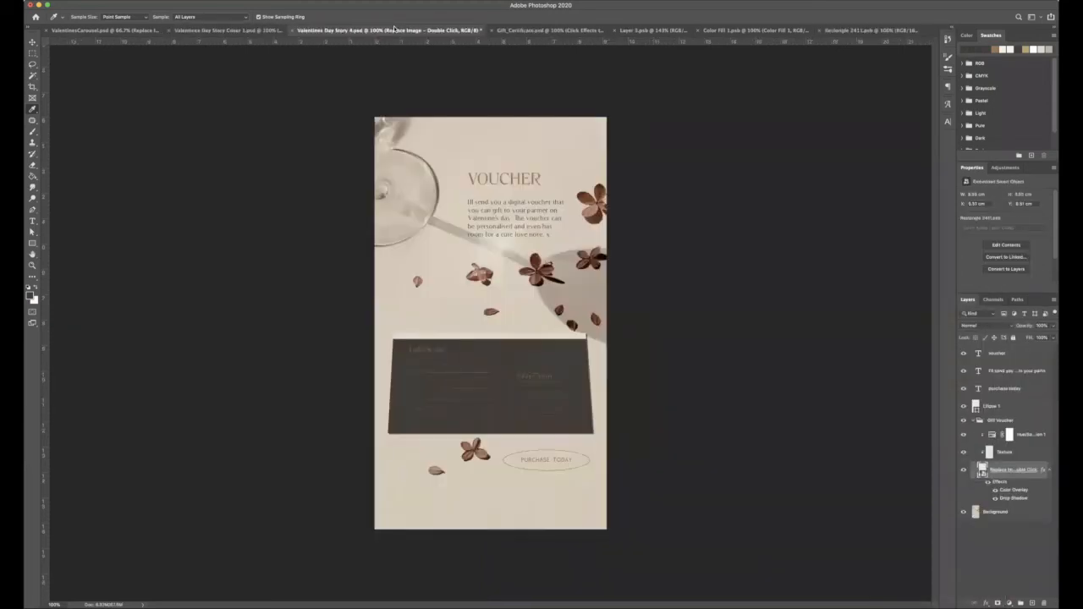
click(873, 32)
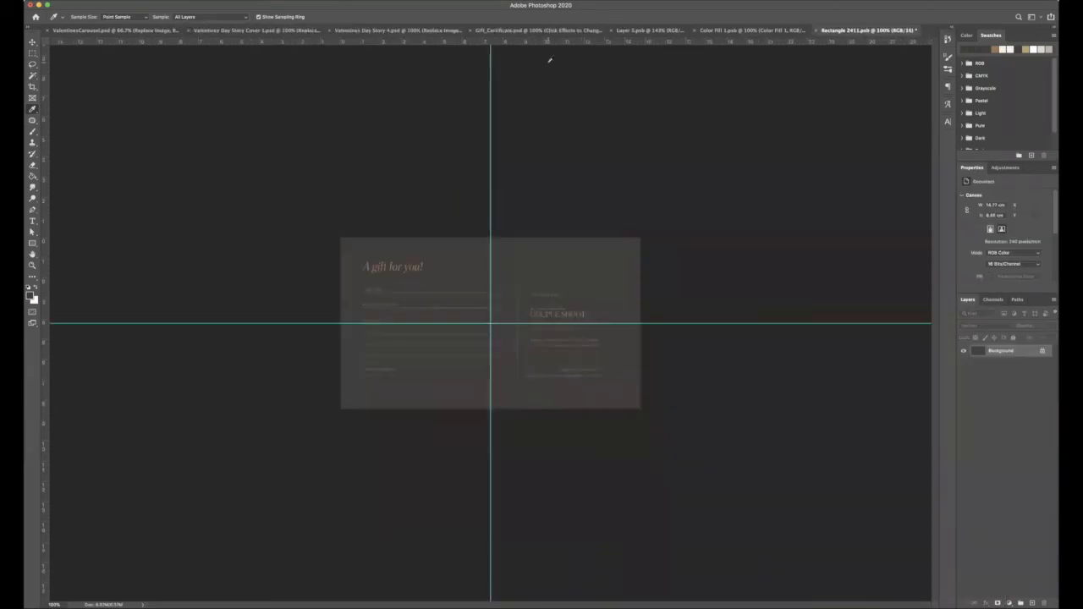
click(409, 29)
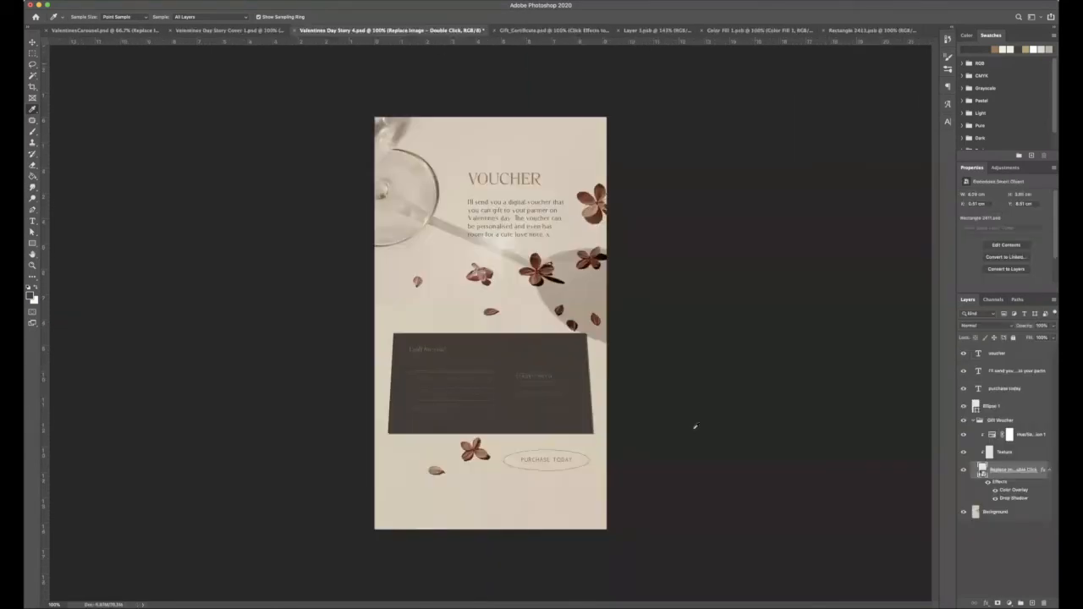
Step: Examine the updated voucher in Valentines Day Story 4.psd up close and look through the other open templates
scroll(546, 365, down, 5)
scroll(537, 362, up, 6)
scroll(542, 365, down, 1)
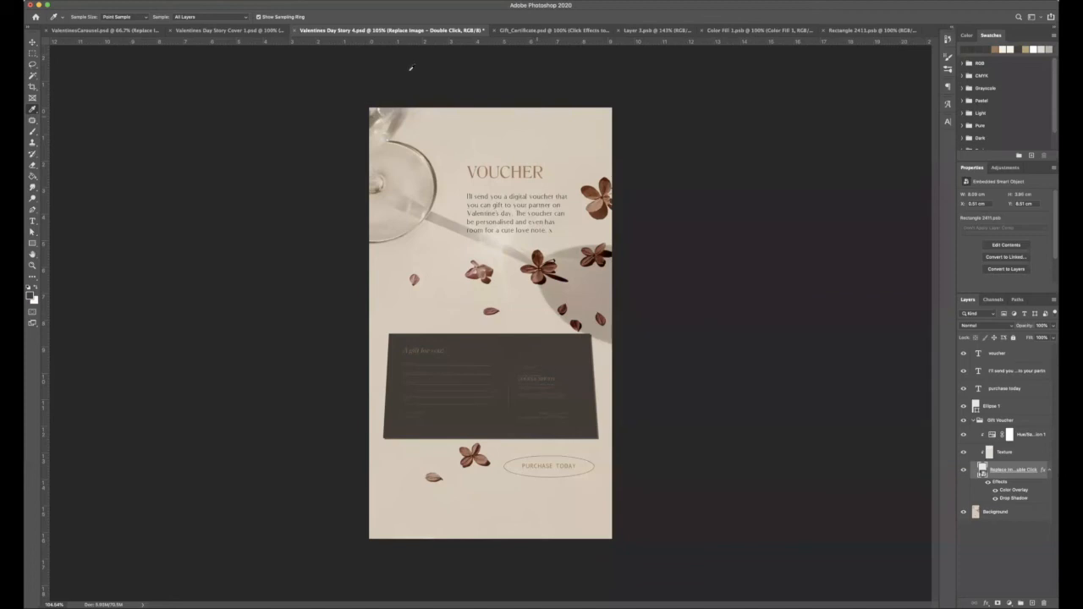
click(250, 31)
click(127, 31)
click(279, 31)
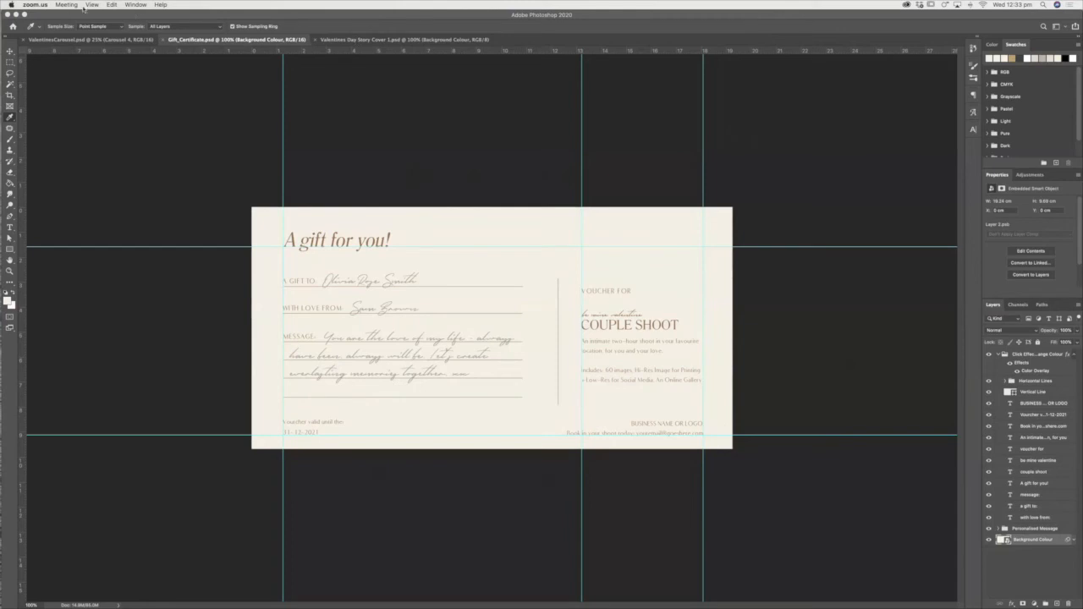
click(187, 166)
click(67, 5)
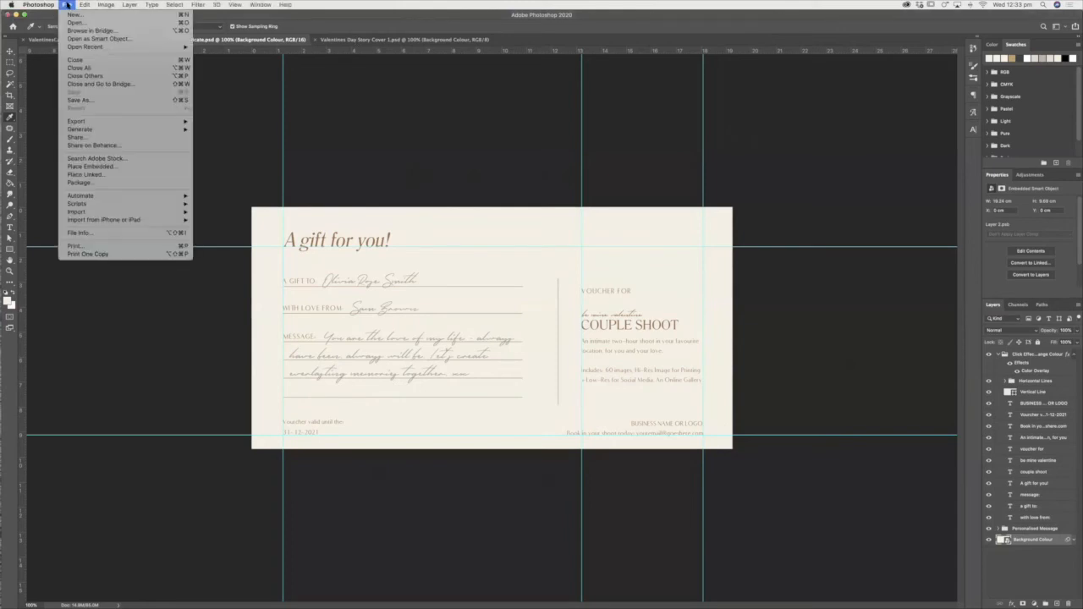
click(77, 100)
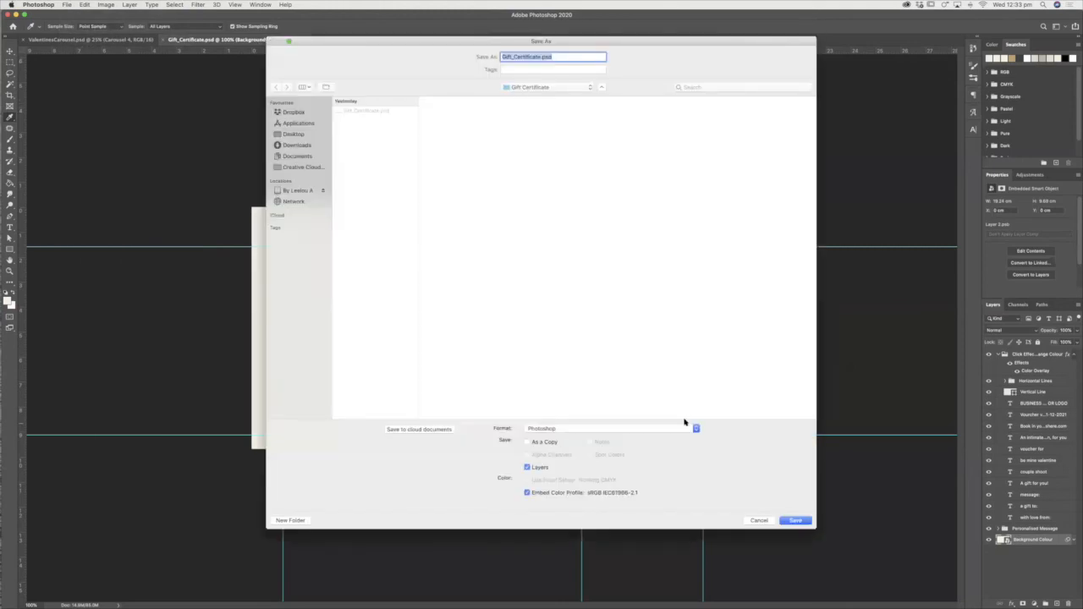
click(697, 429)
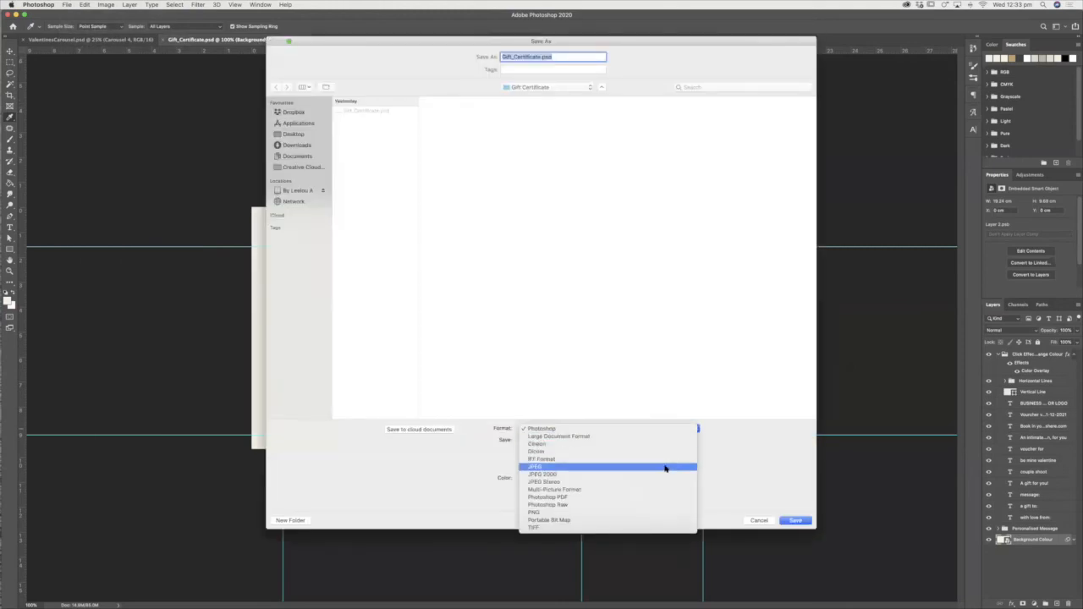
click(539, 466)
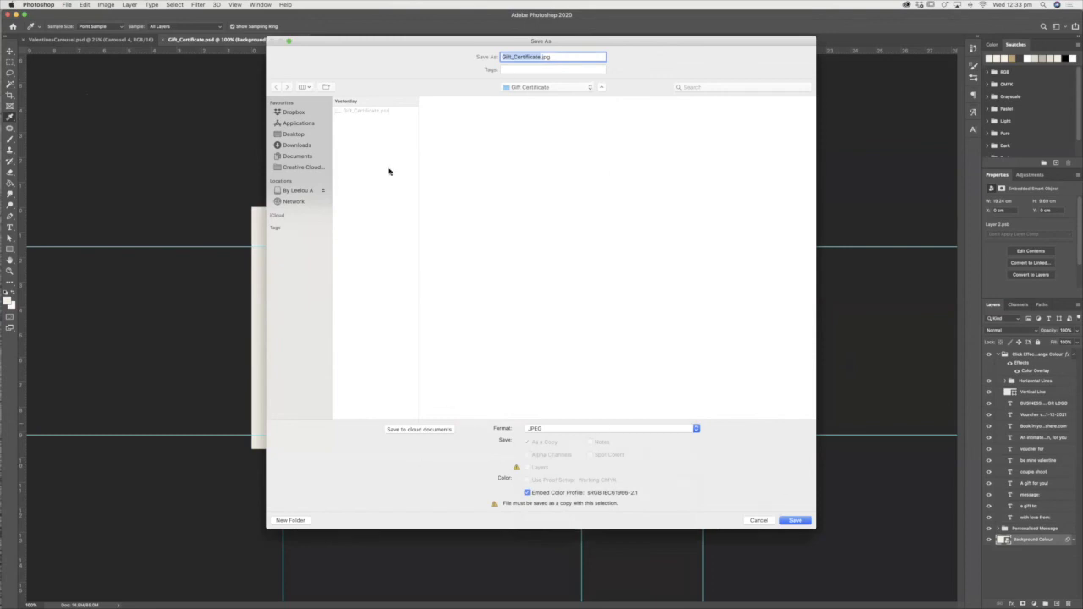
drag(540, 56, 502, 55)
click(759, 521)
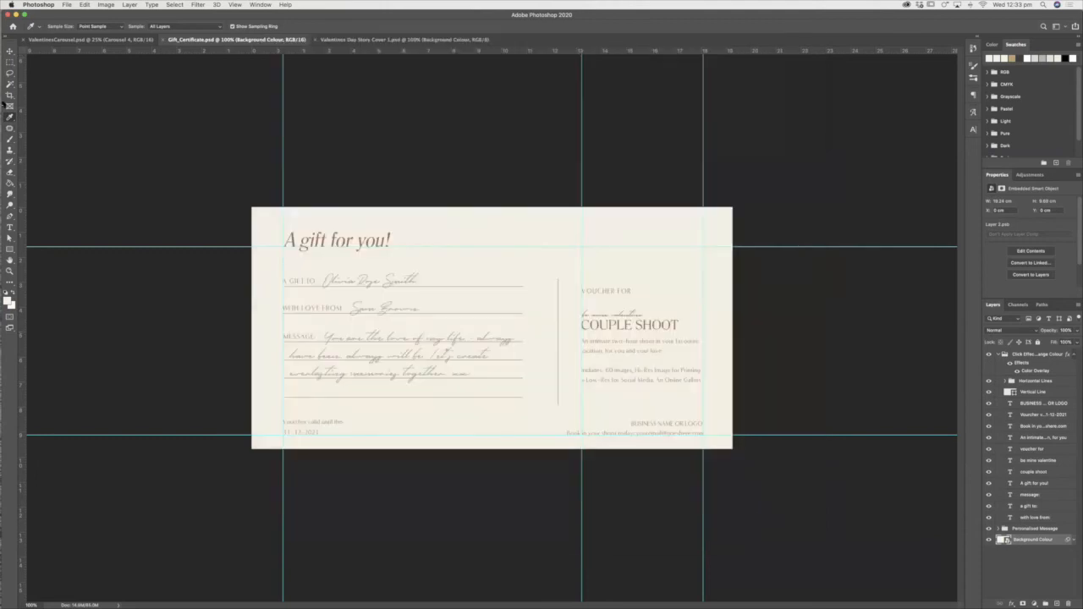
Step: Switch to ValentinesCarousel.psd and merge the Background group and the Carousel 1 to Carousel 5 groups into a single layer
click(76, 39)
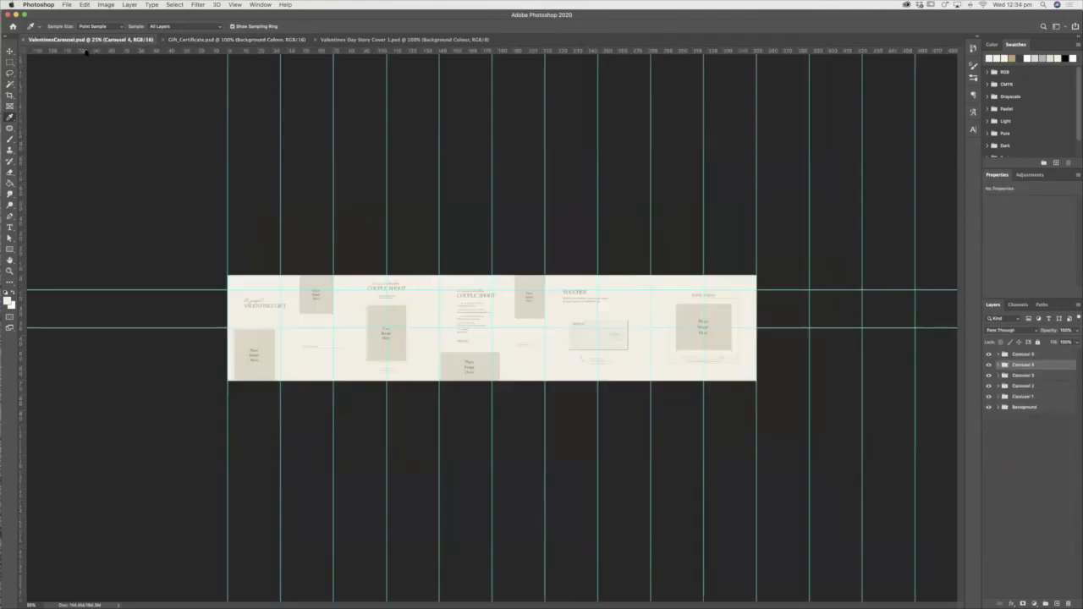
click(1037, 409)
shift+click(1045, 358)
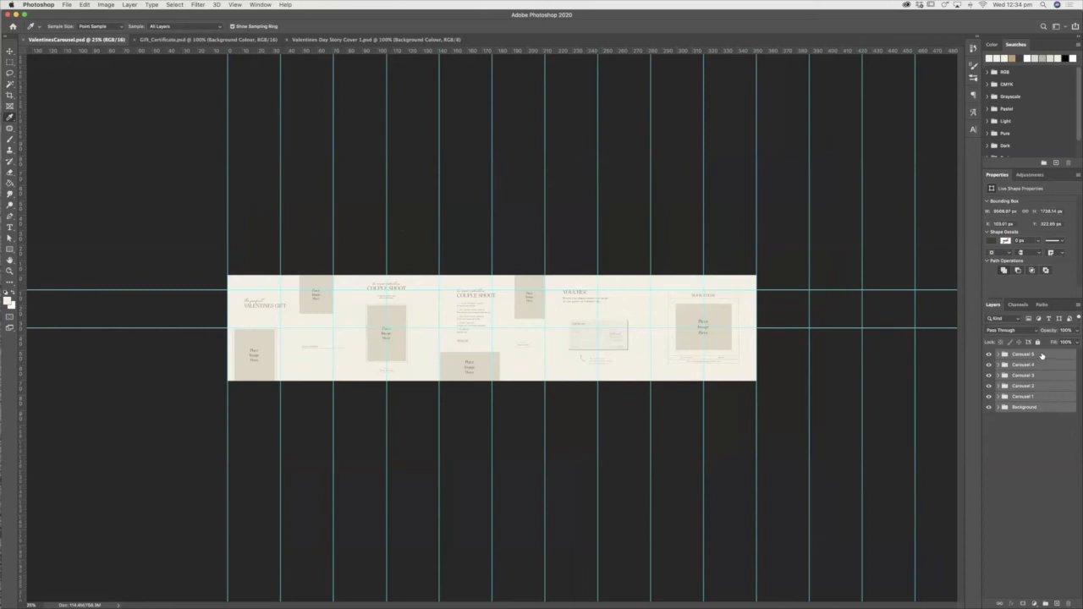
right_click(1042, 356)
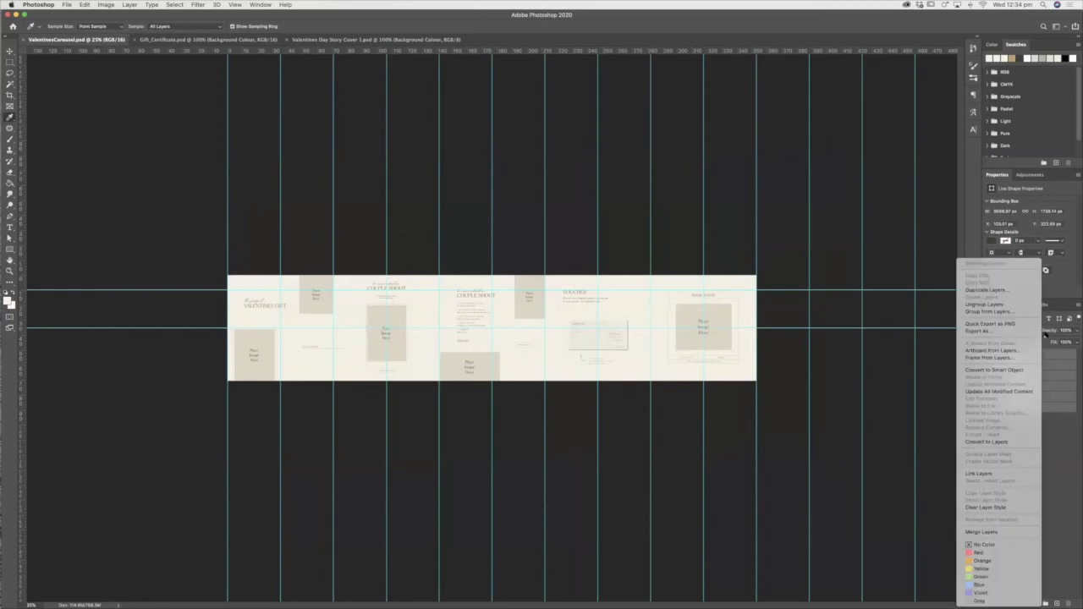
click(1050, 357)
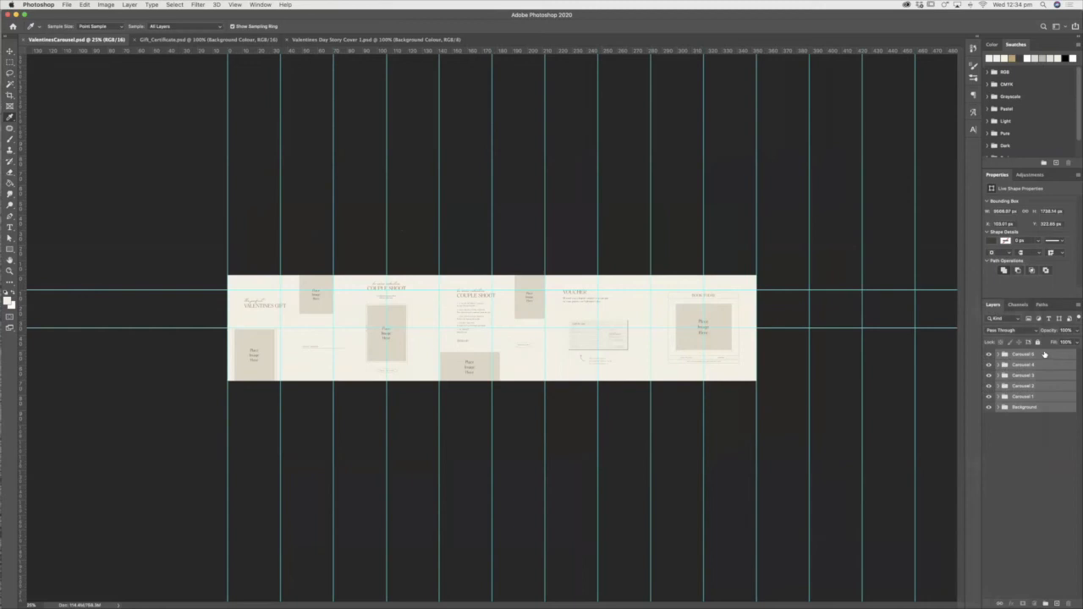
click(1044, 355)
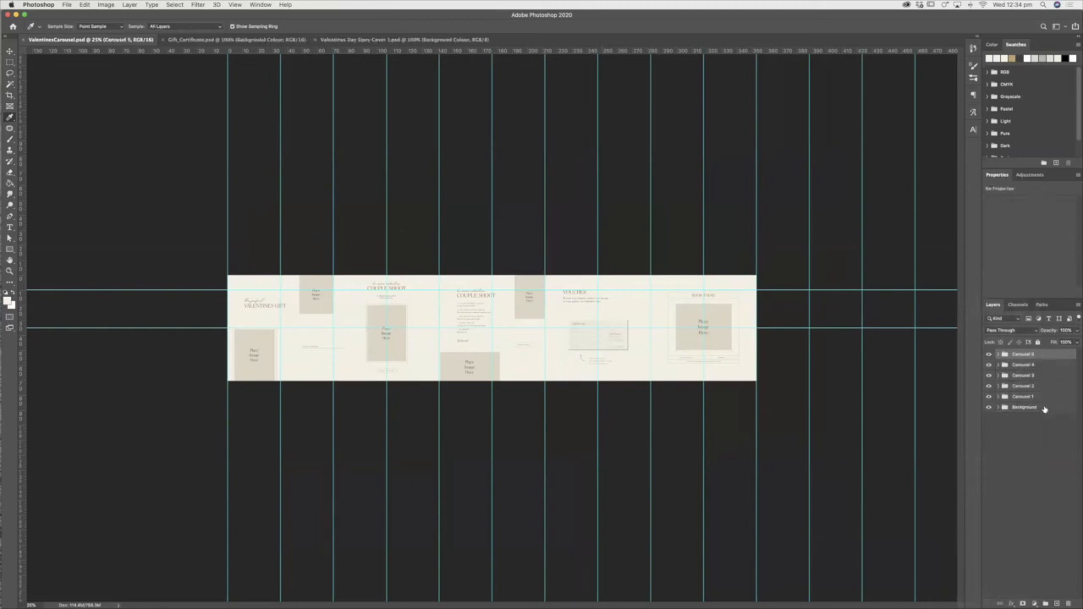
shift+click(1044, 409)
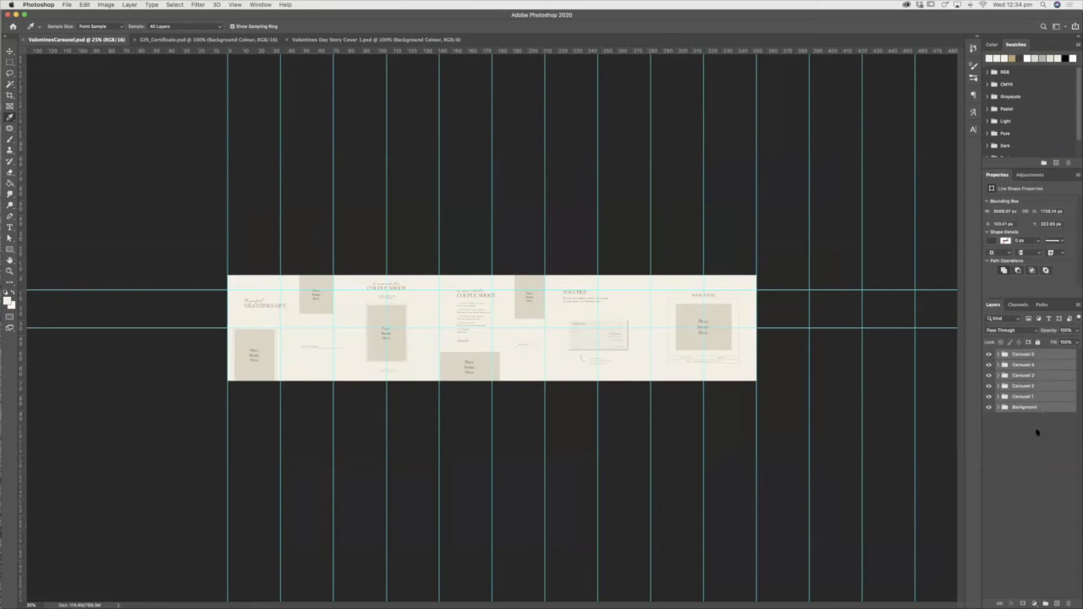
right_click(1044, 359)
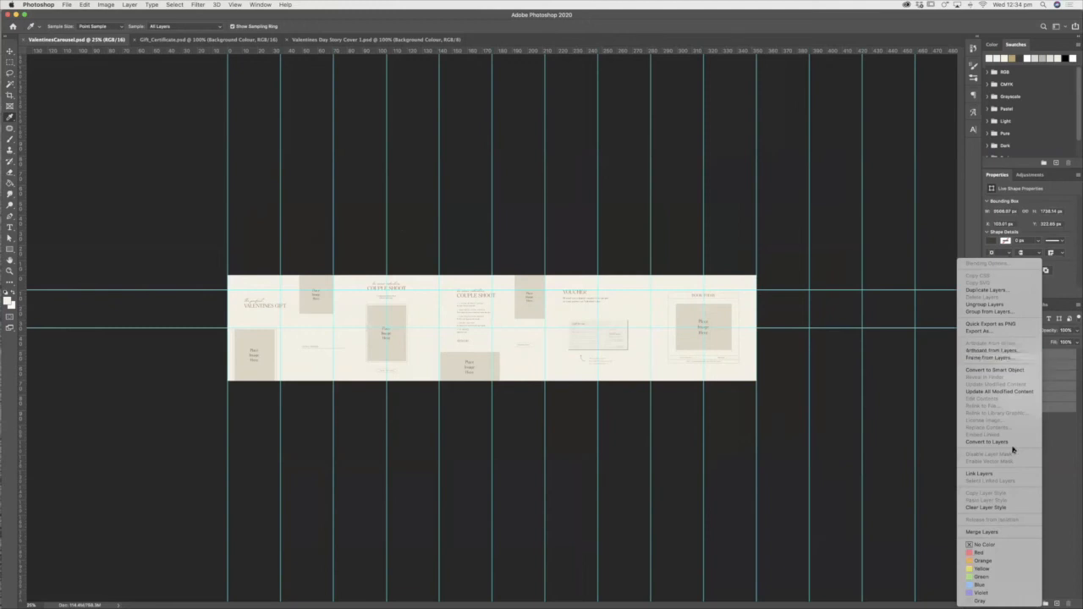
click(1006, 532)
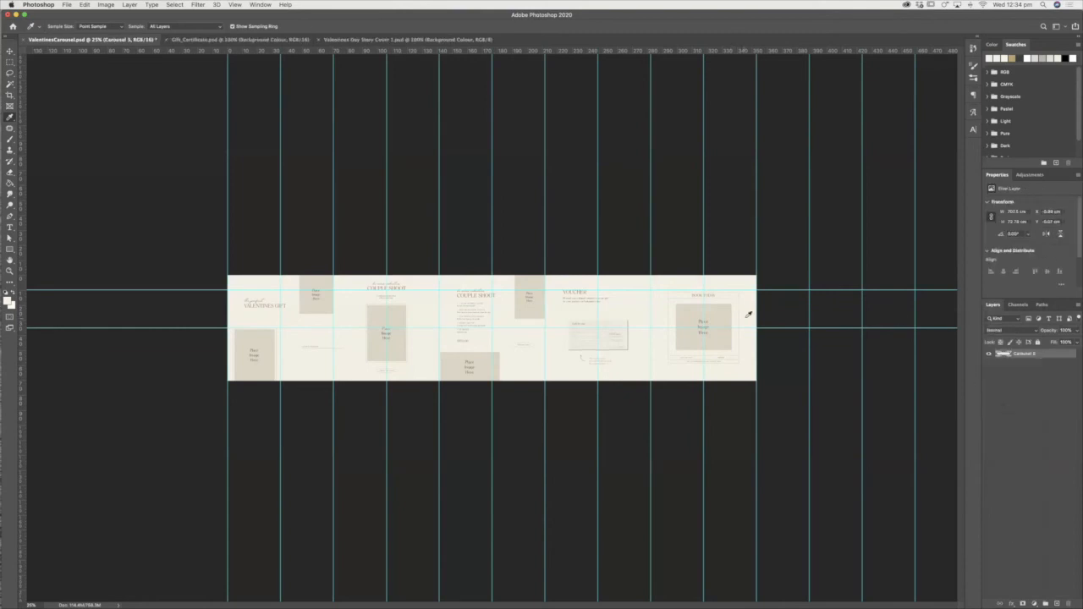
Step: Crop the merged carousel along the guides to its first square slide, "the perfect Valentines Gift"
click(67, 5)
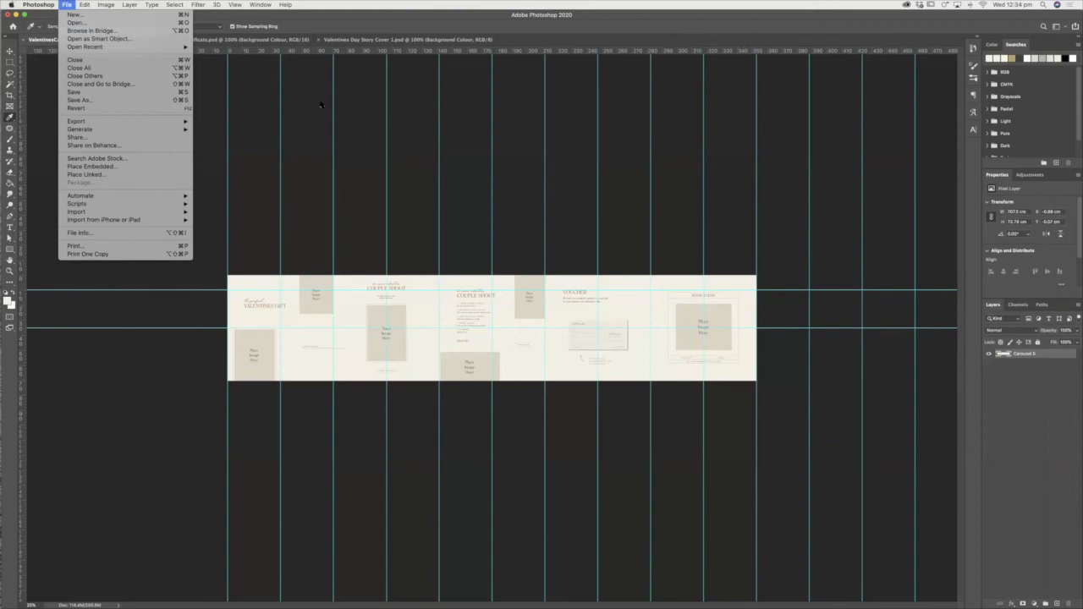
click(614, 104)
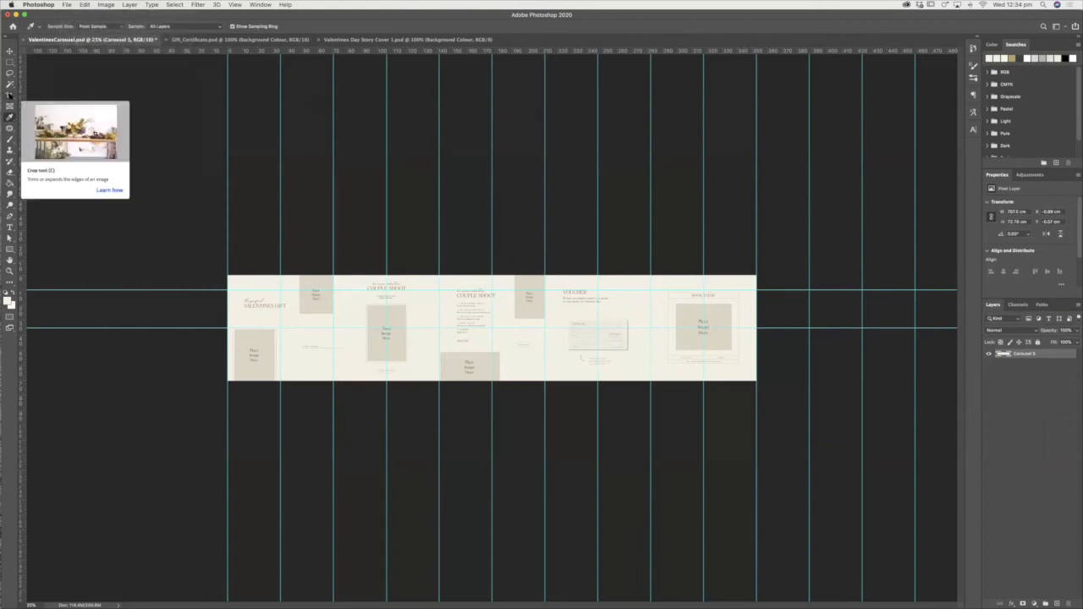
click(10, 94)
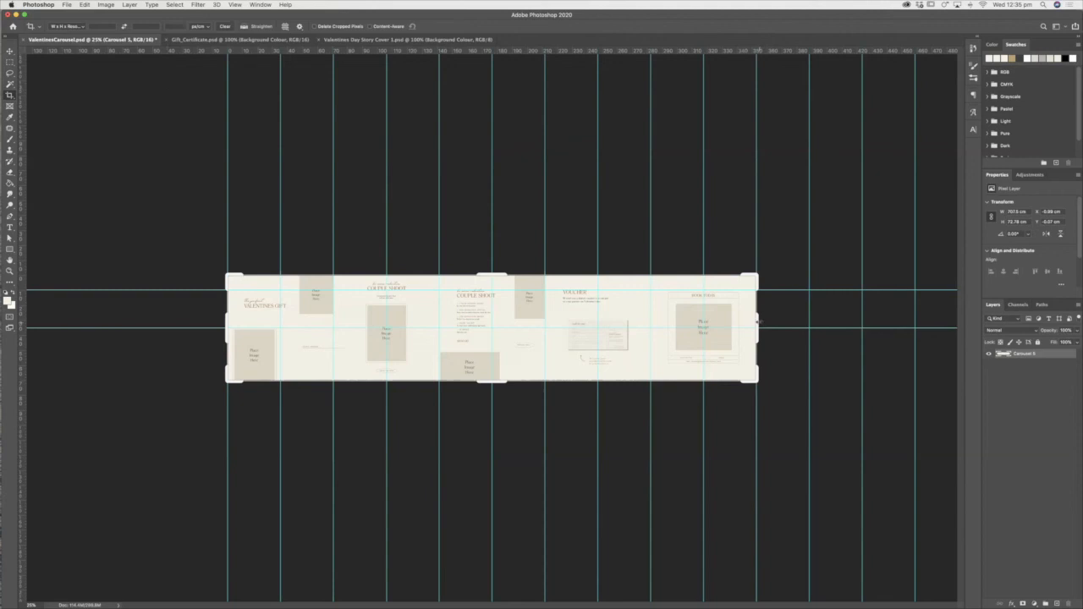
drag(757, 321, 533, 360)
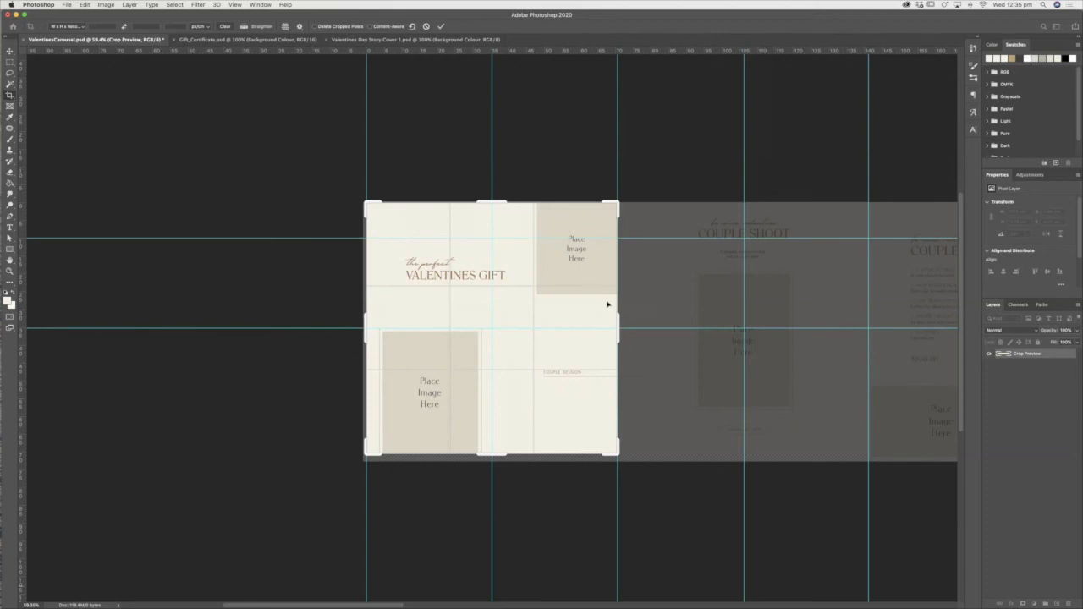
click(81, 27)
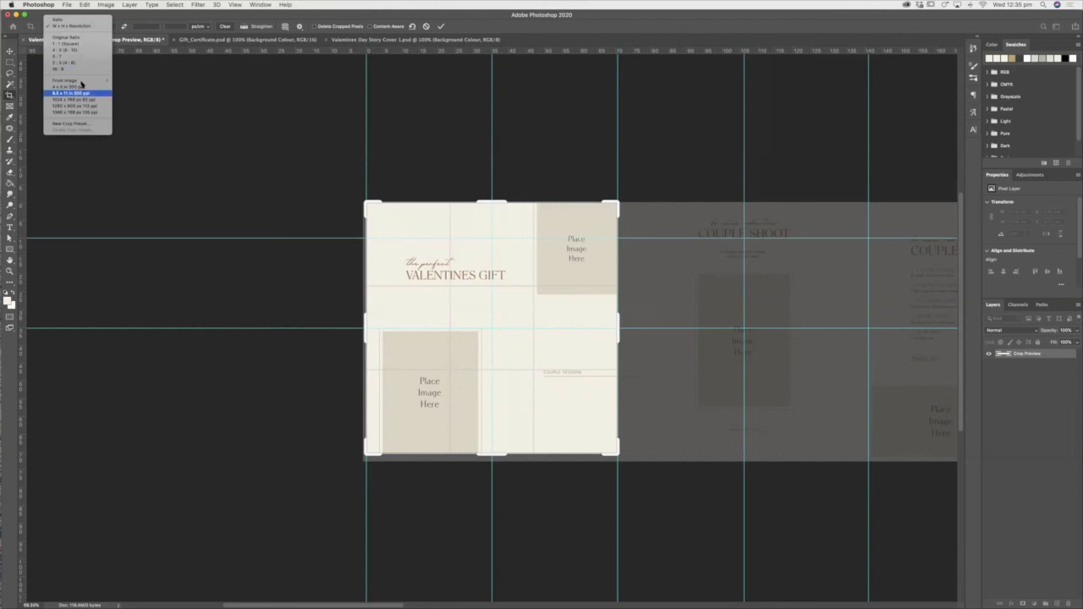
click(82, 27)
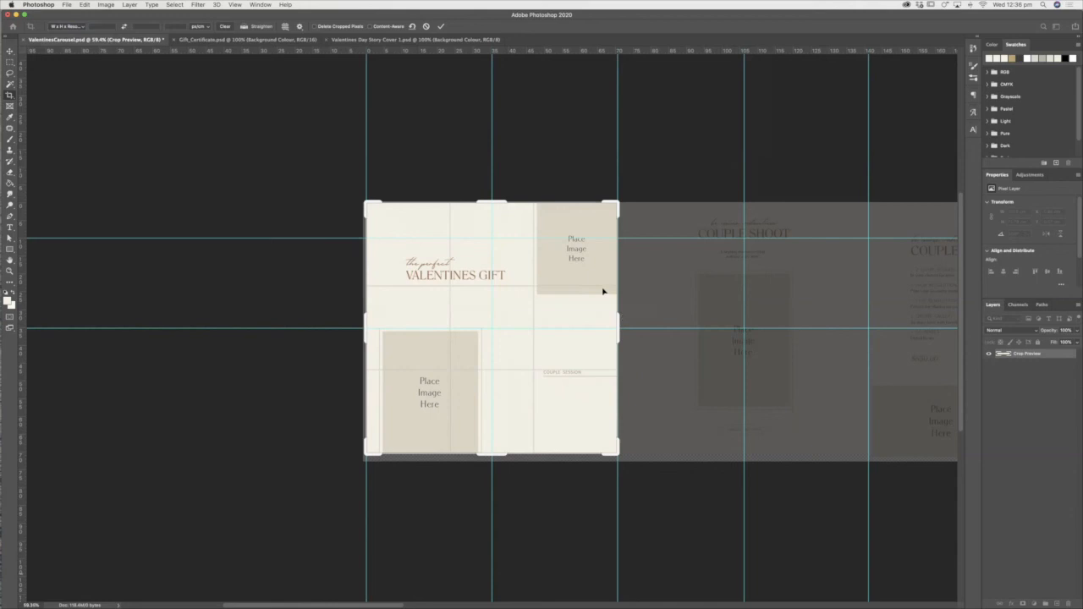
drag(619, 320, 742, 316)
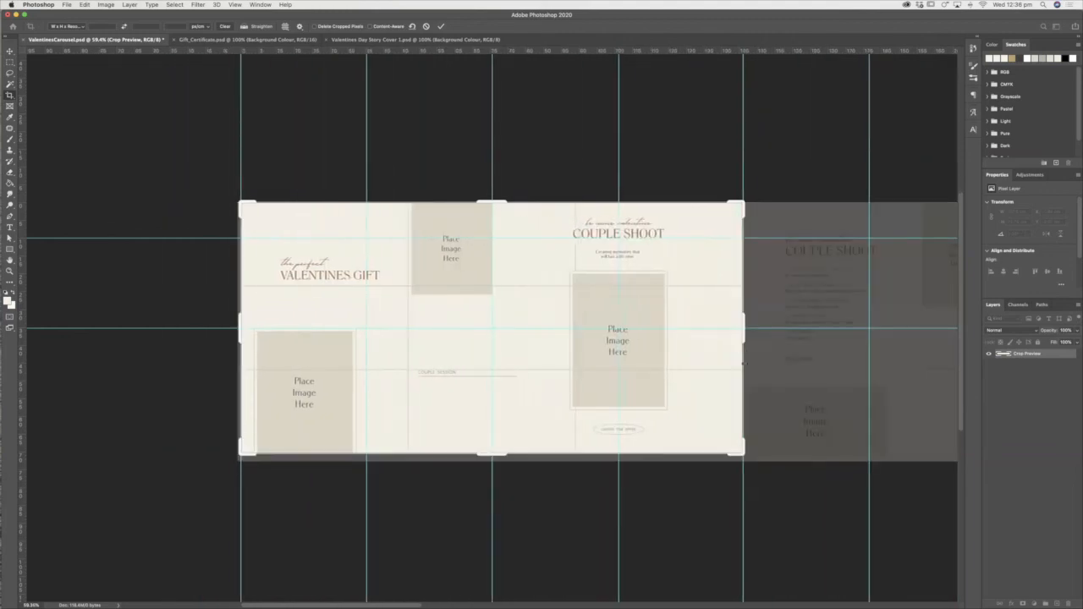
drag(792, 362, 645, 319)
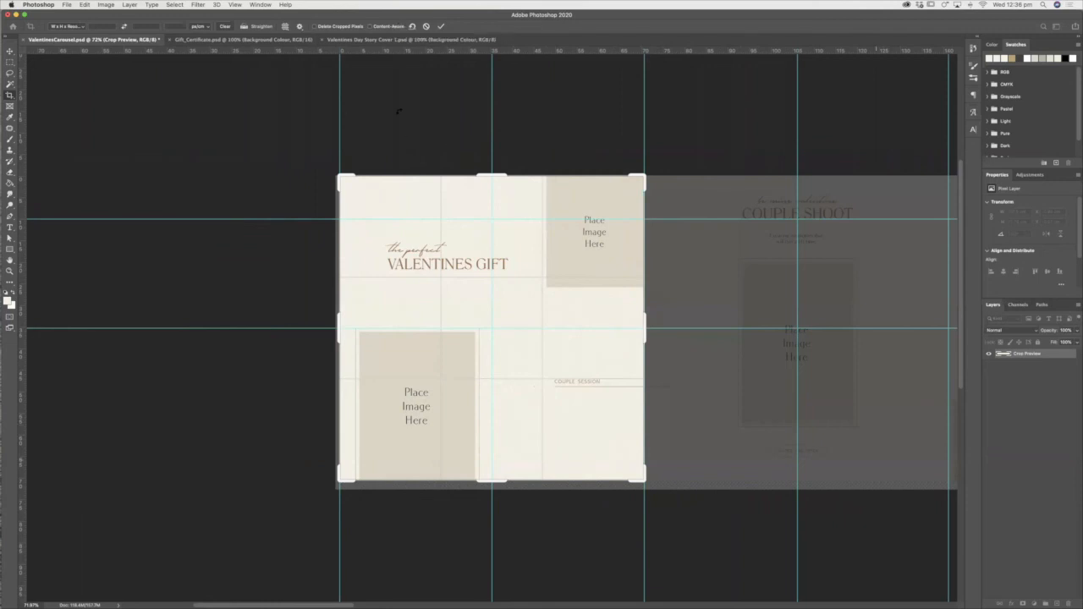
key(Return)
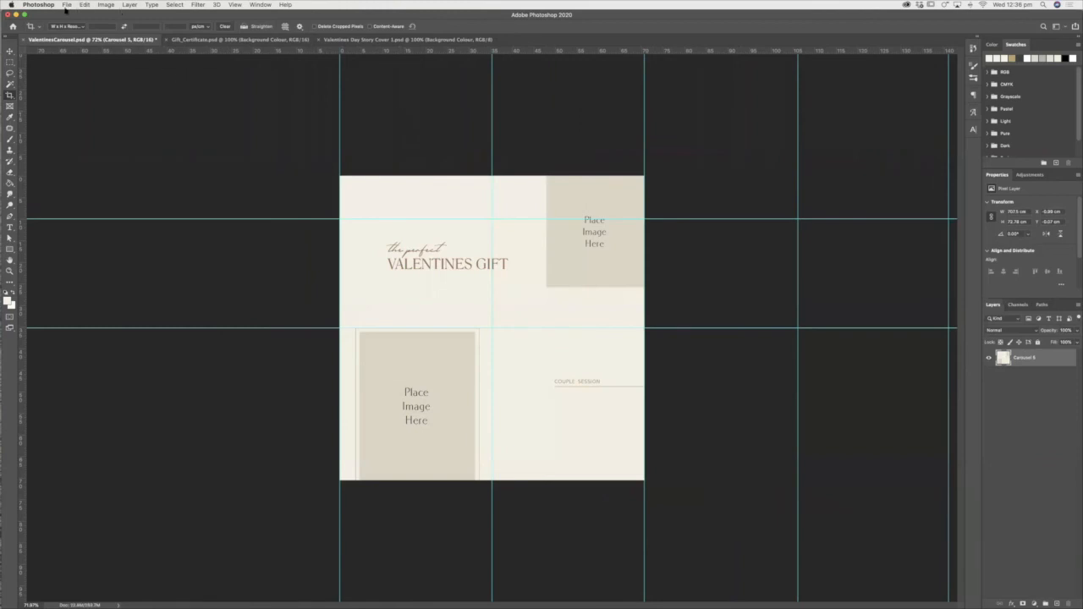
Step: Save the cropped first slide to the Desktop as a JPEG named ValentinesCarousel.jpg
click(66, 4)
click(105, 100)
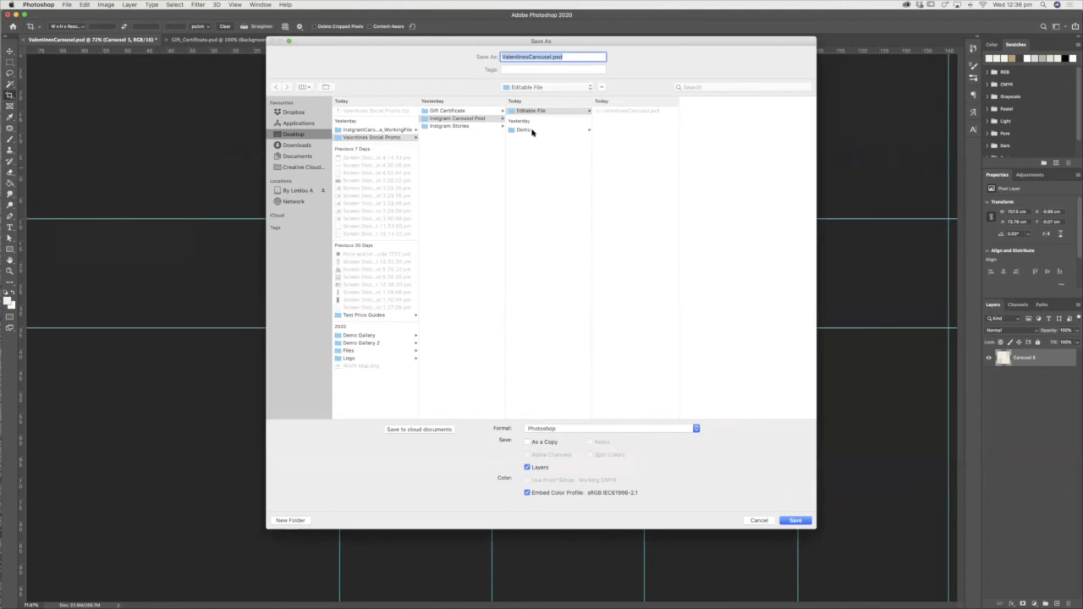
click(309, 135)
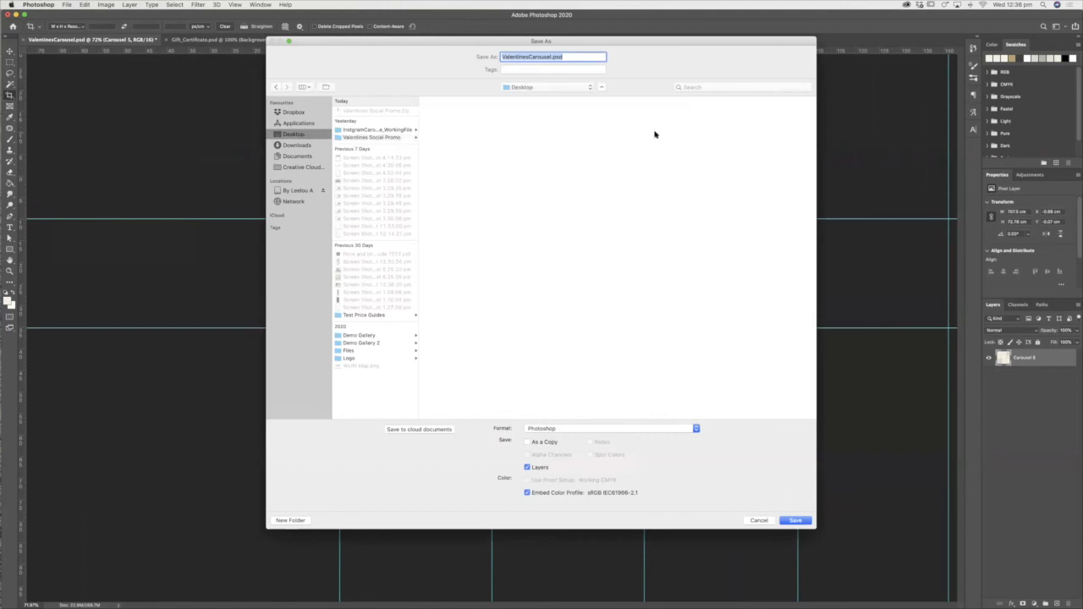
click(695, 429)
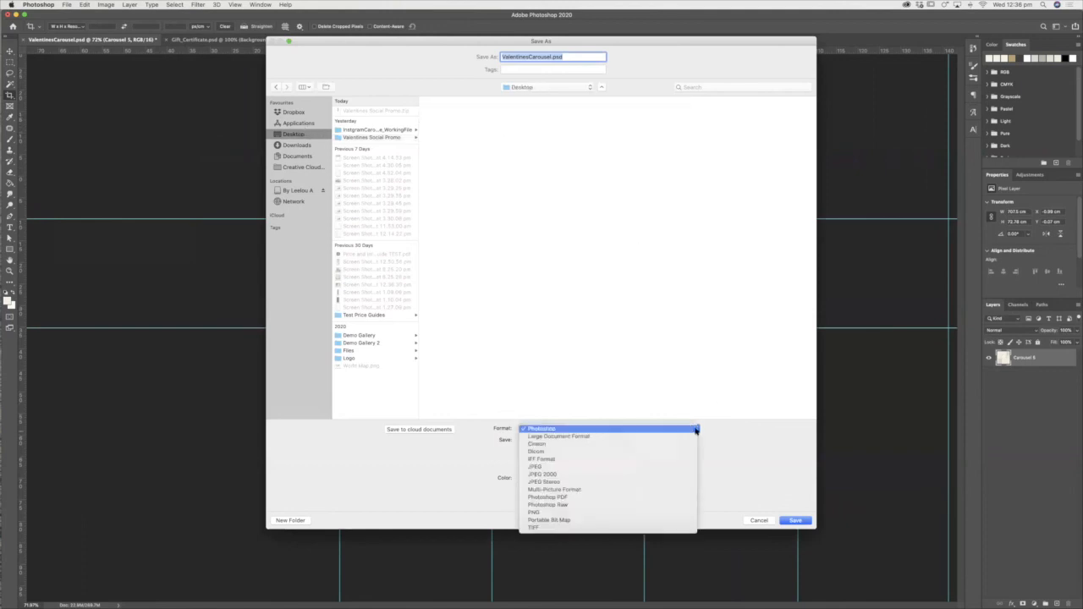
click(654, 466)
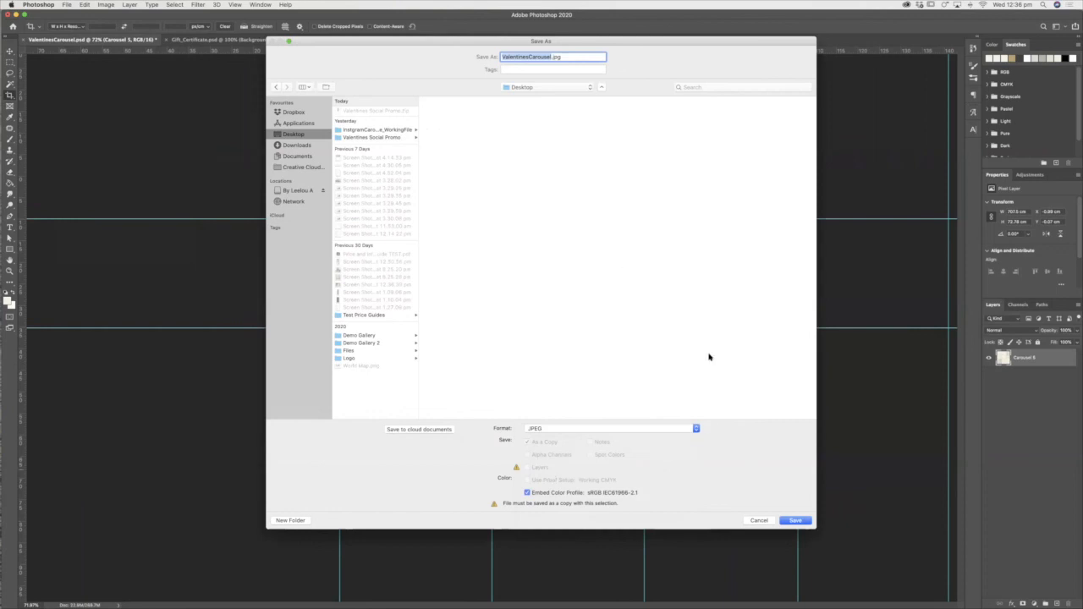
click(798, 522)
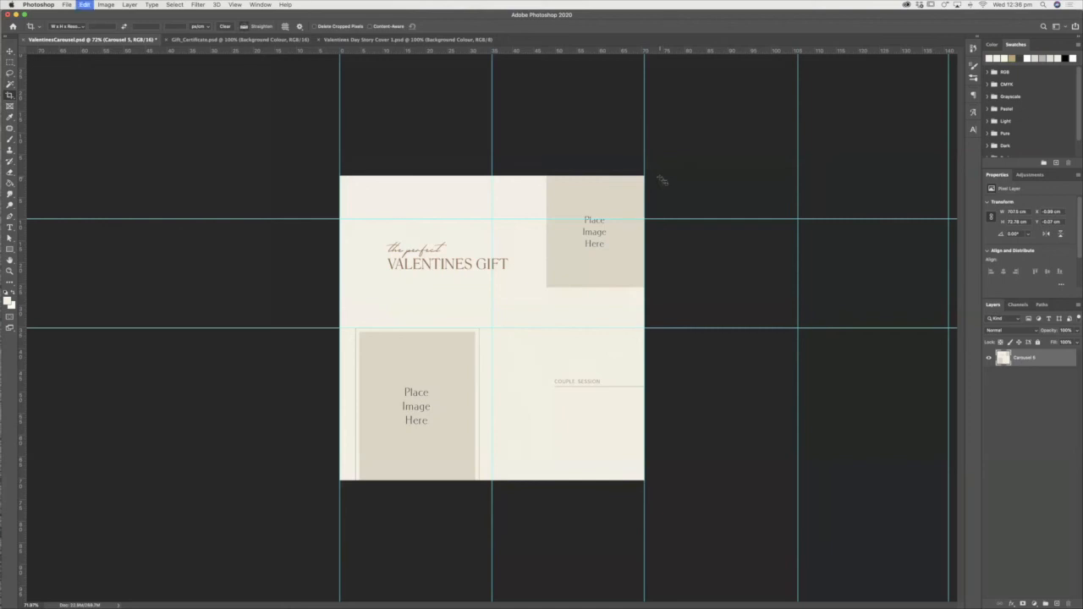
Step: Undo the first-slide crop to bring back the full carousel strip
key(super+z)
key(super+0)
key(super+minus)
key(super+minus)
key(super+minus)
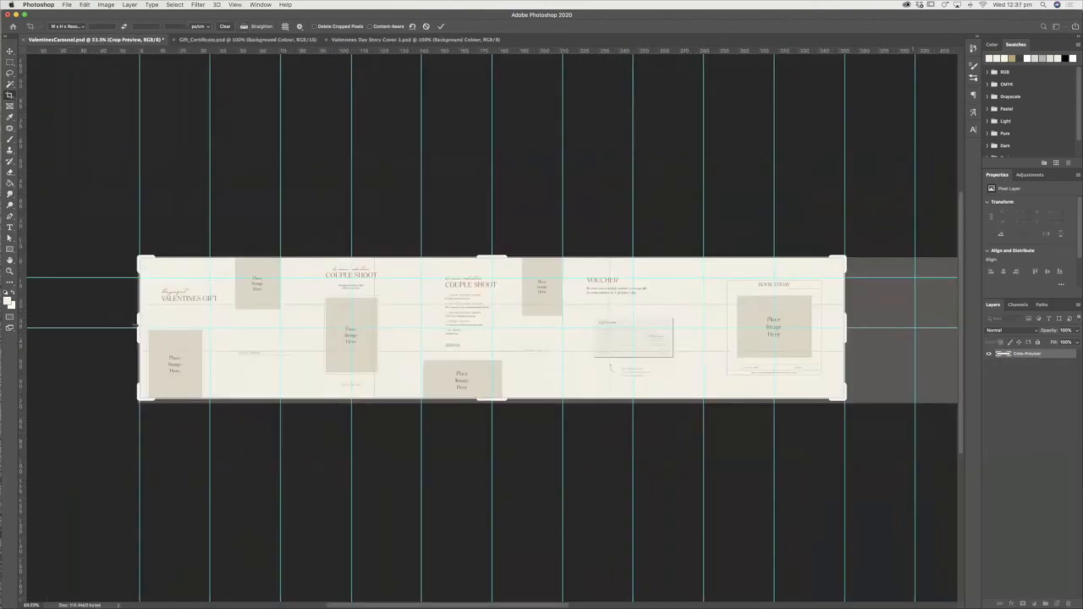
Step: Crop the carousel along the guides to its second square slide, the first "Couple Shoot" panel
drag(137, 324, 209, 324)
drag(772, 330, 563, 326)
key(Return)
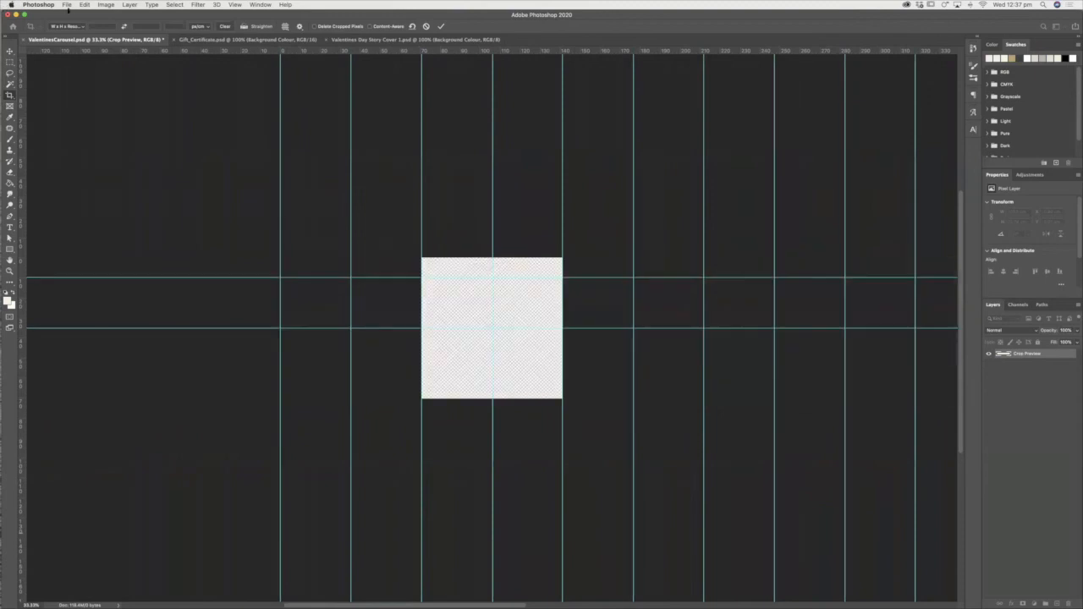
Step: Bring up the Save As options for the cropped Couple Shoot slide, close them and undo the crop
click(67, 5)
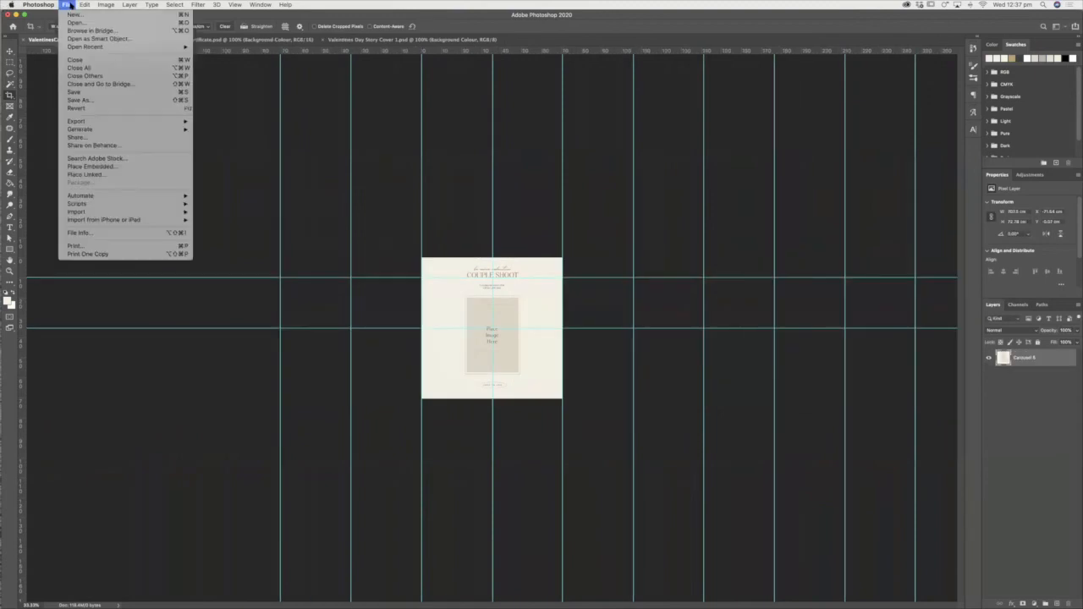
click(93, 102)
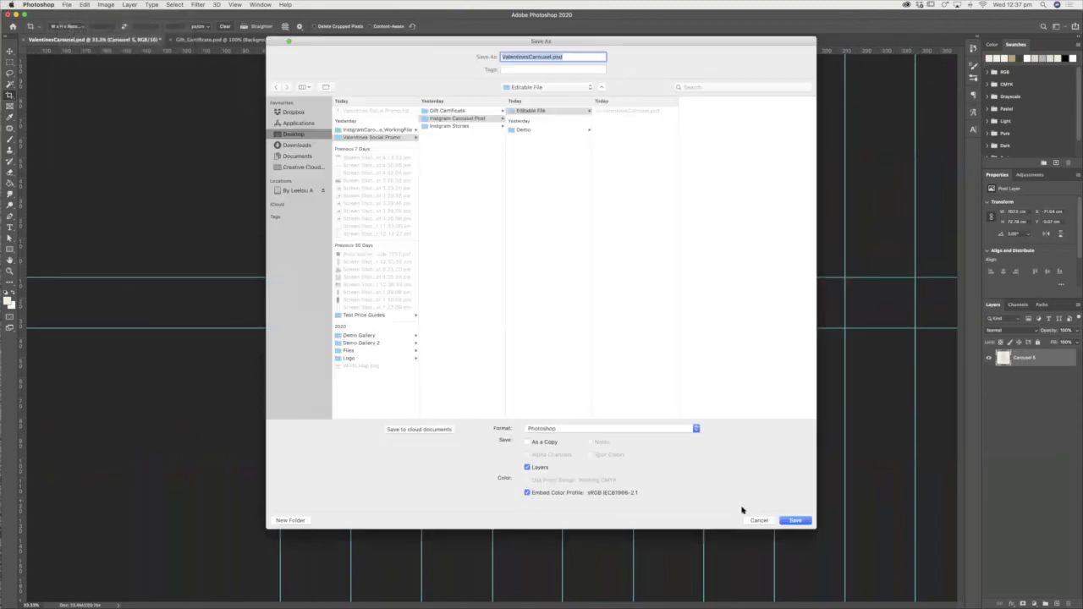
click(791, 521)
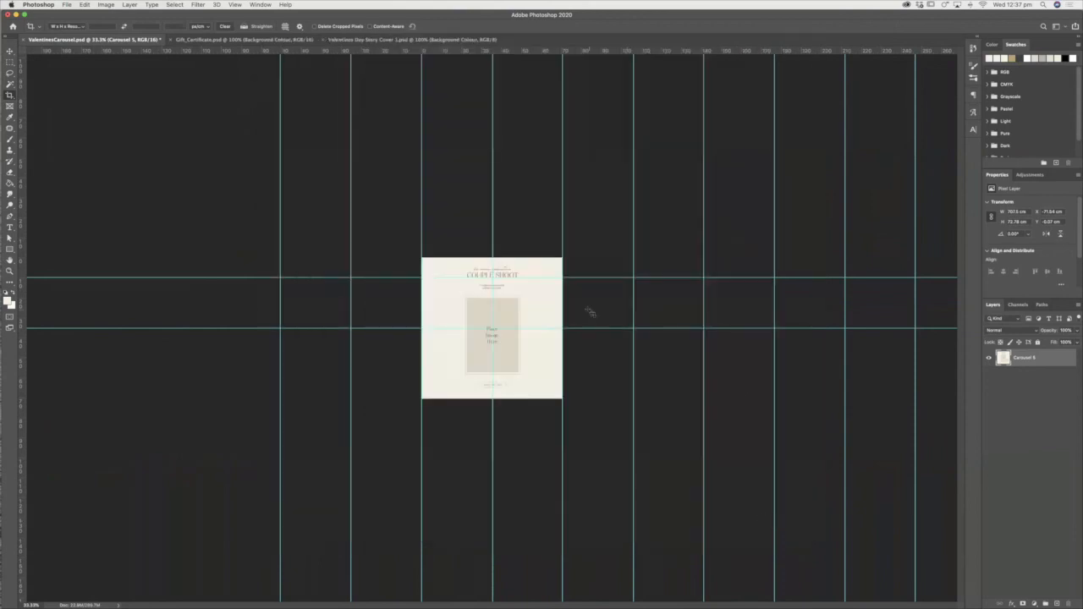
key(super+z)
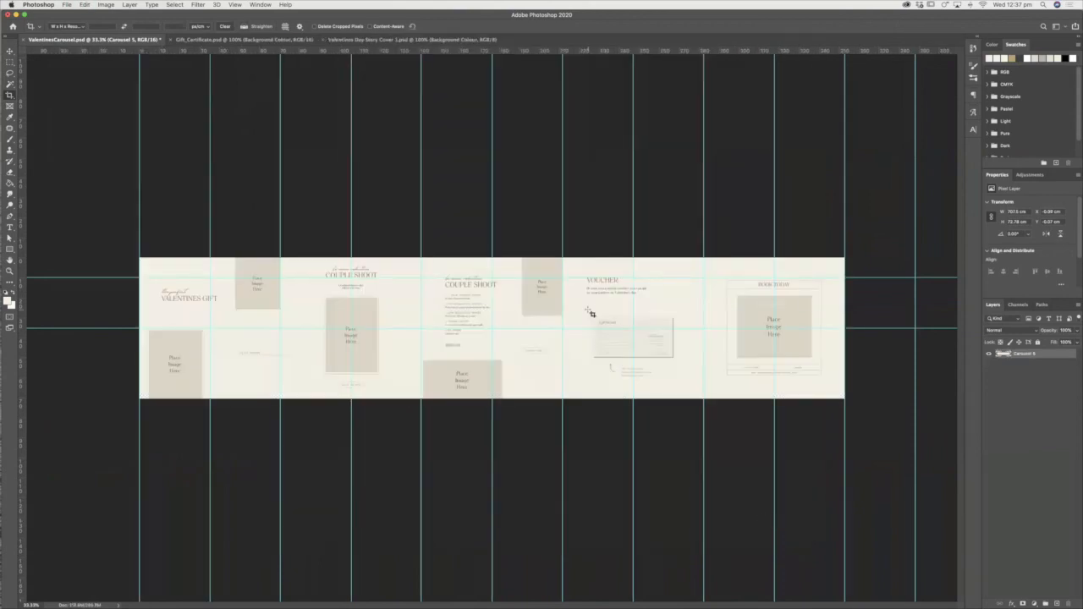